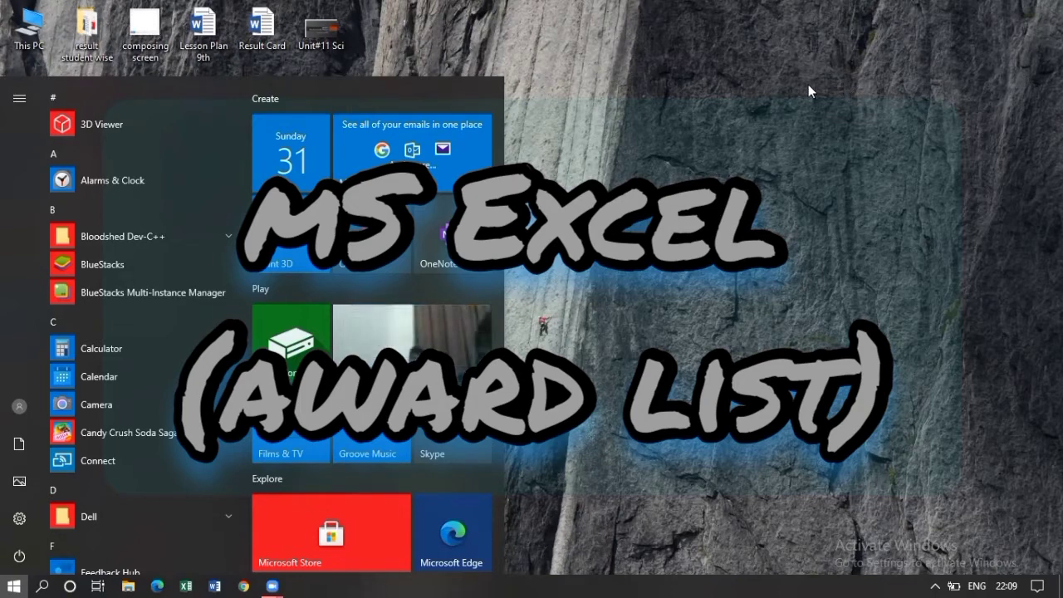
# Launch Excel 2013 by searching 'excel' from the Start menu.
pyautogui.click(10, 580)
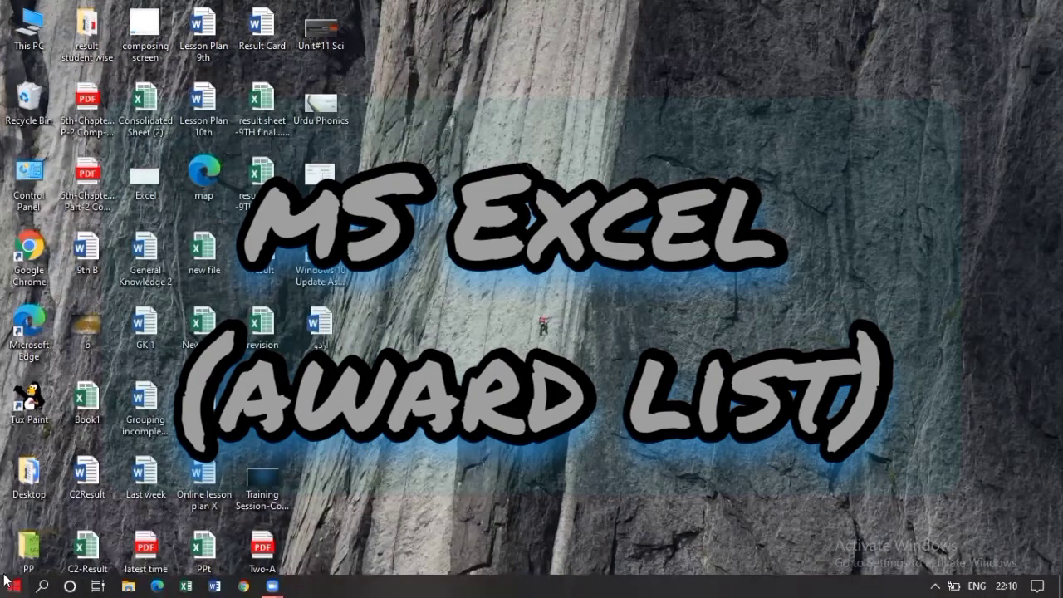
pyautogui.click(10, 584)
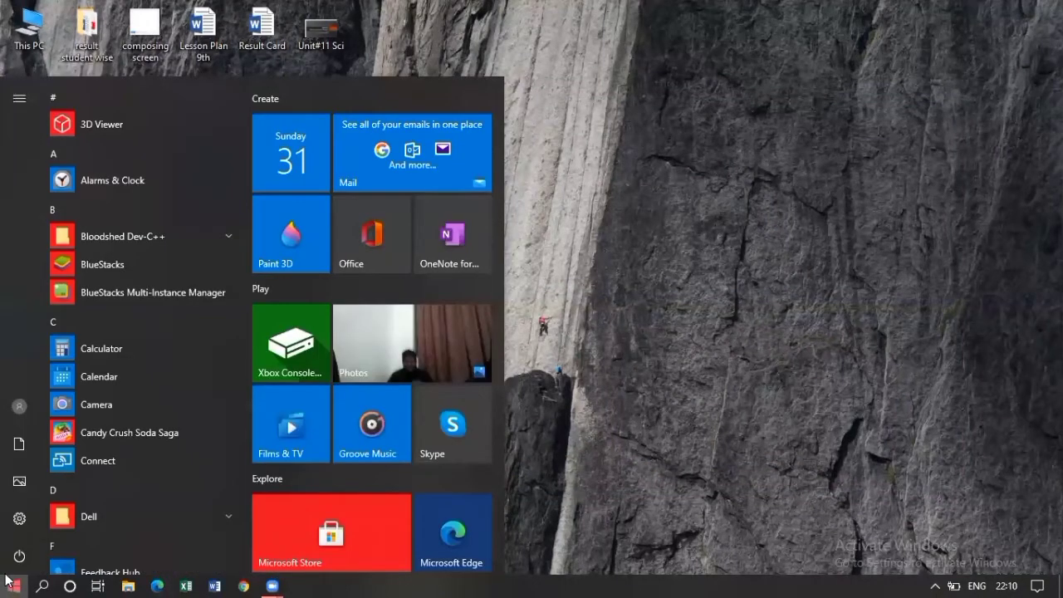
pyautogui.write('exce')
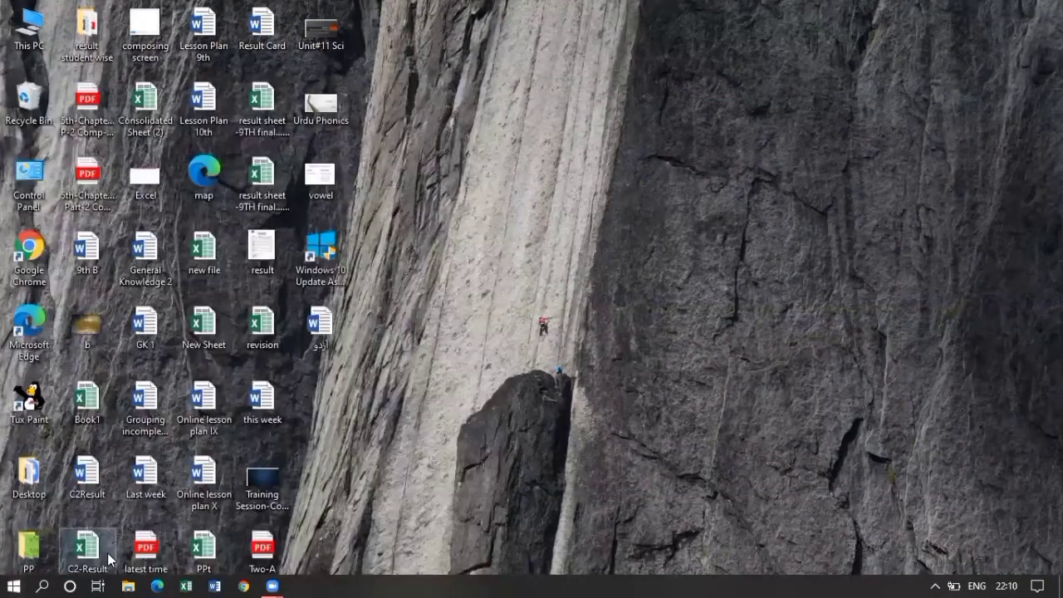
pyautogui.write(';')
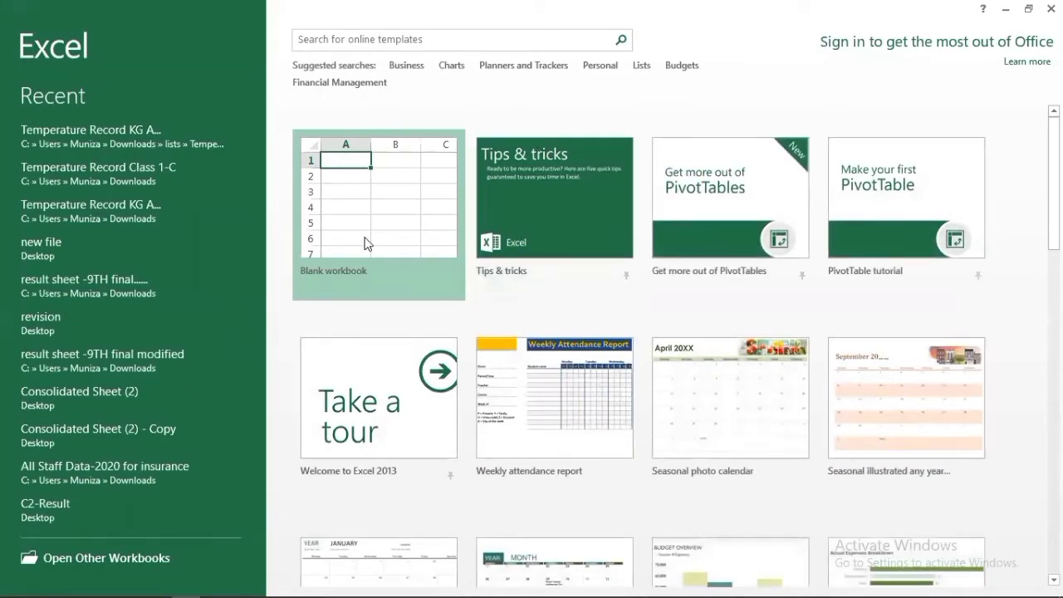
# Create the blank workbook Book1 from the Excel start screen.
pyautogui.click(389, 228)
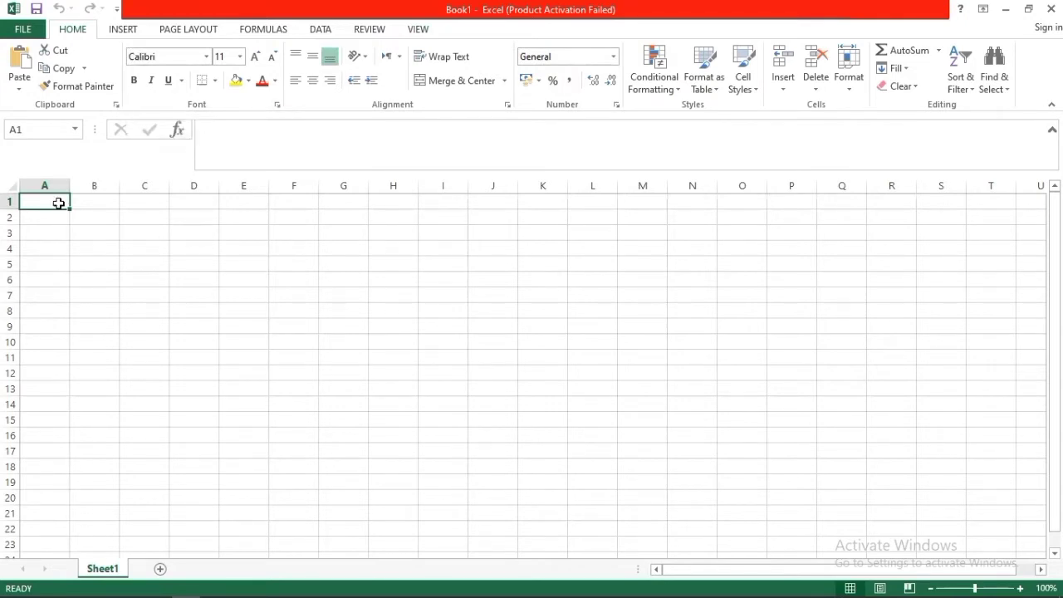
# Merge and center A1:O2 and enter the title 'School Name'.
pyautogui.moveTo(58, 204); pyautogui.dragTo(742, 215)
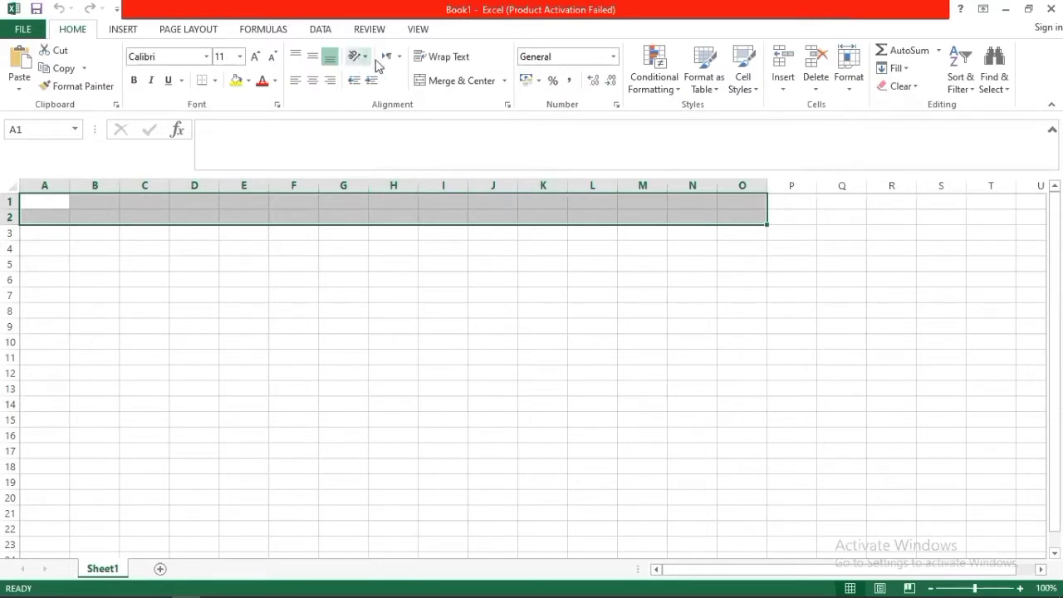
pyautogui.click(447, 89)
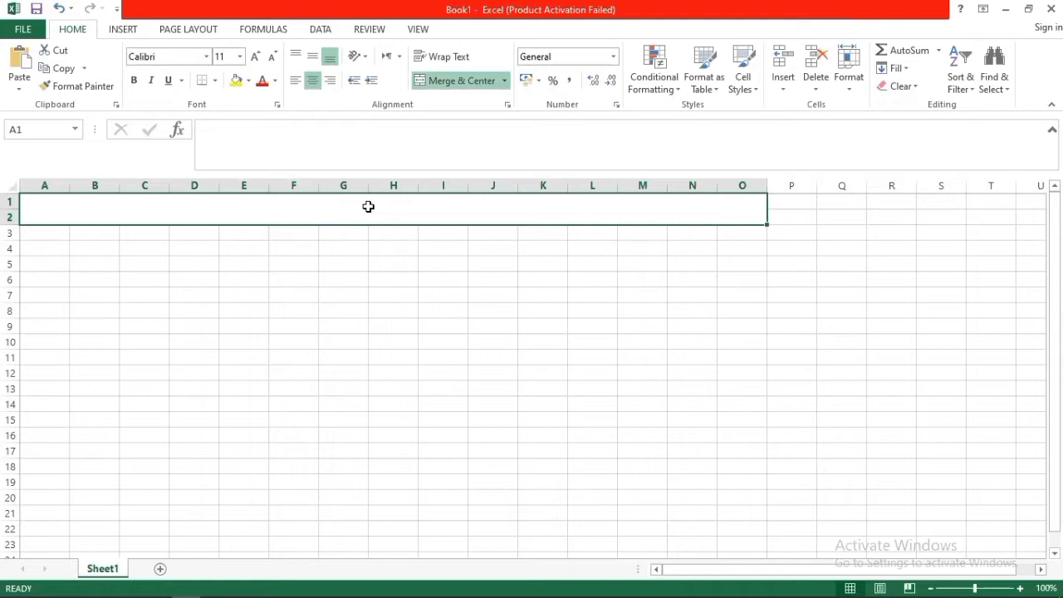
pyautogui.write('sch')
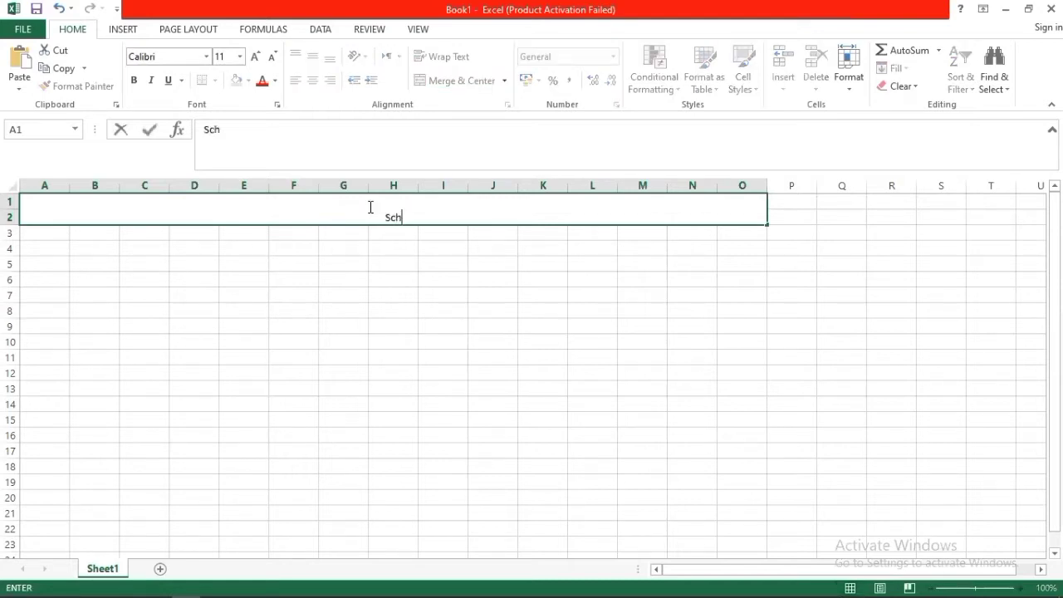
pyautogui.write('ool Name')
# Format the School Name title as bold Bahnschrift at size 26.
pyautogui.moveTo(430, 217); pyautogui.dragTo(22, 216)
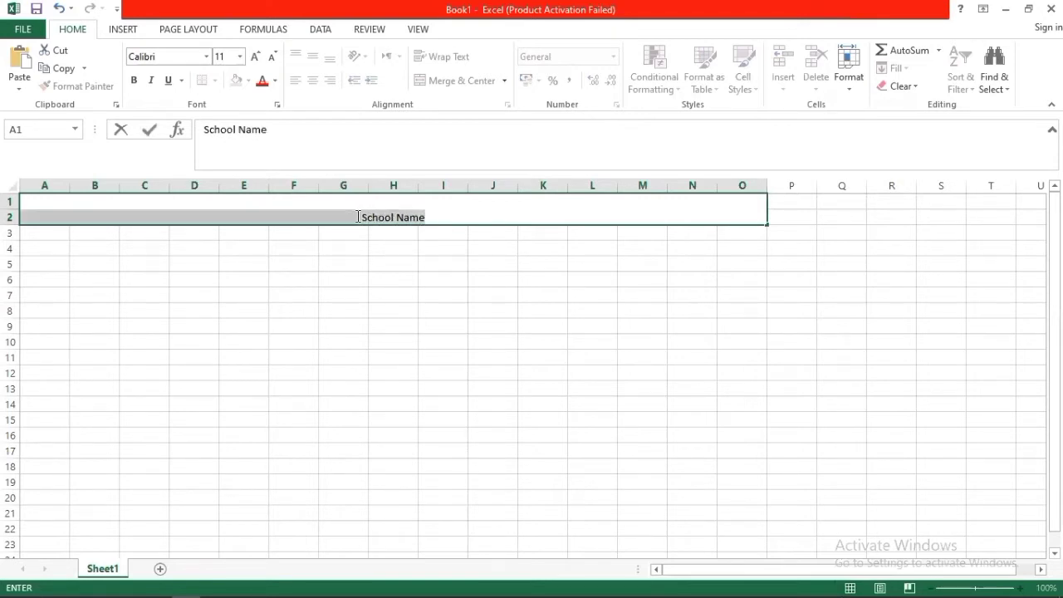
pyautogui.click(132, 81)
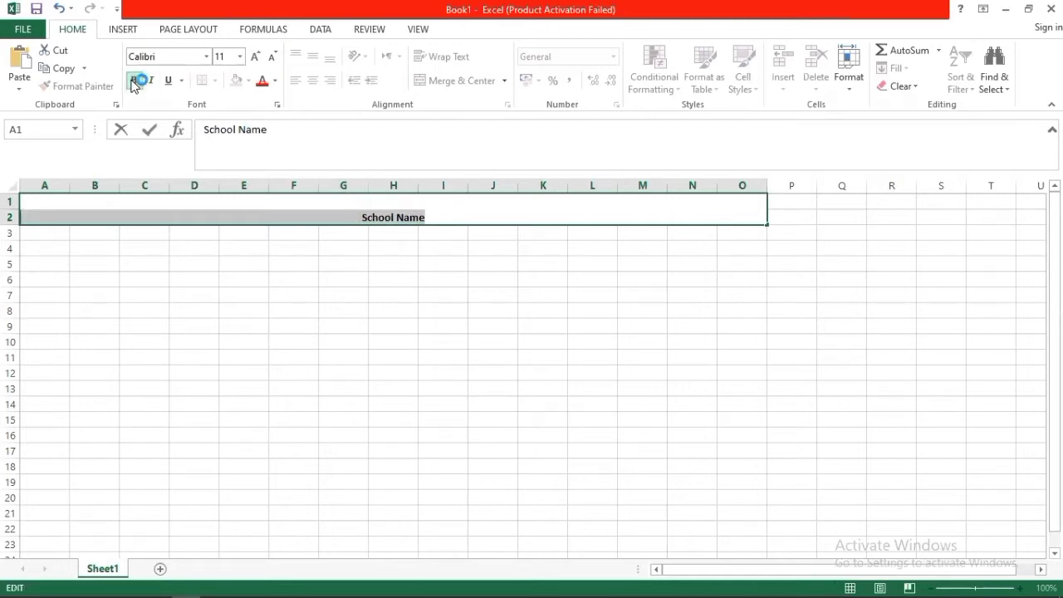
pyautogui.click(206, 56)
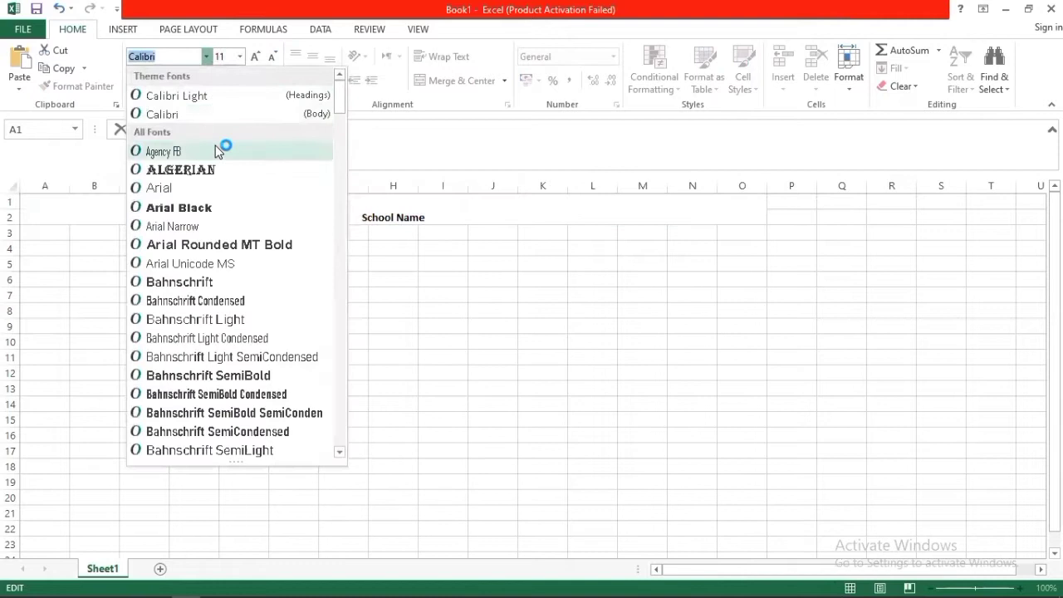
pyautogui.click(211, 283)
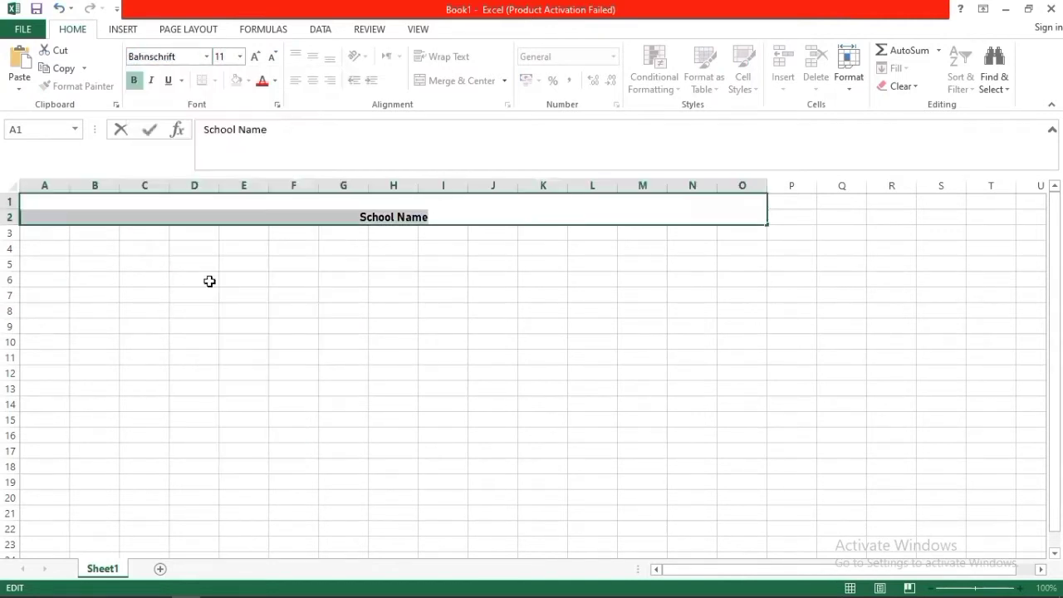
pyautogui.click(240, 56)
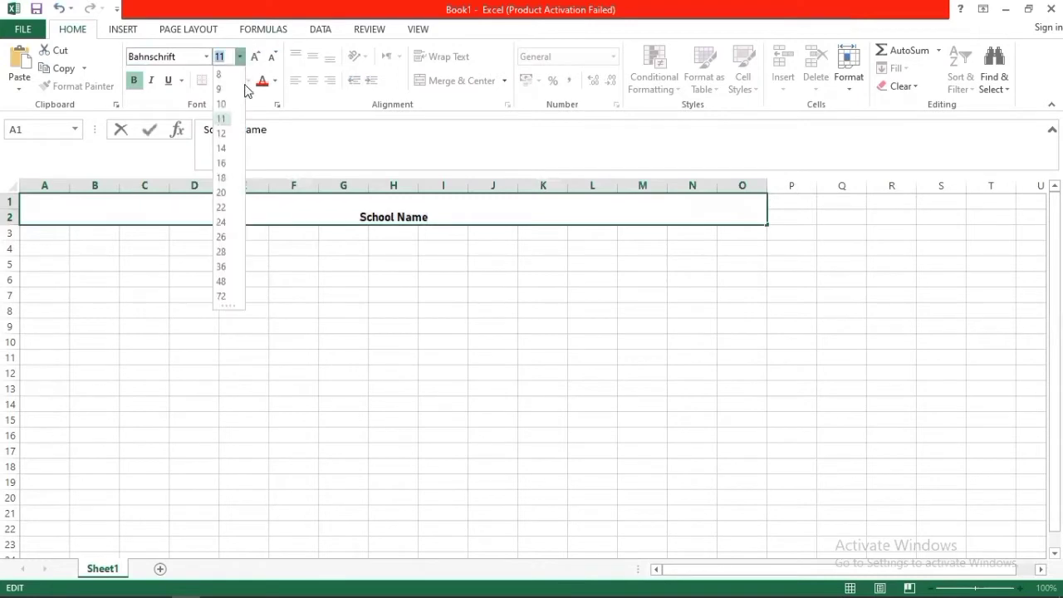
pyautogui.click(220, 240)
pyautogui.click(241, 245)
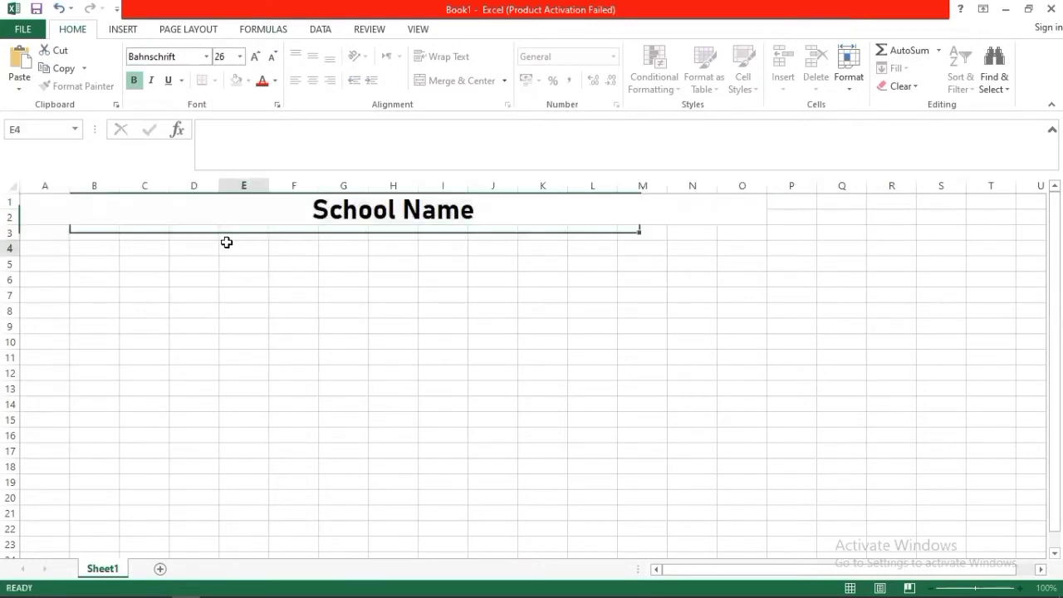
pyautogui.click(53, 236)
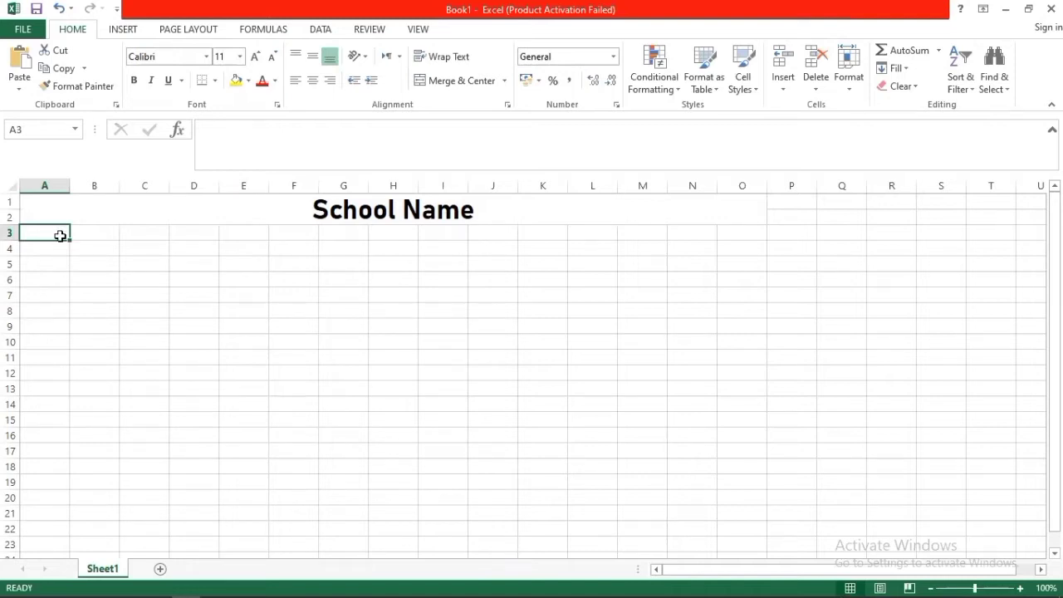
# Enter headers Sr., Names and Obtained Marks in A3:C3, widening column C.
pyautogui.write('Sr')
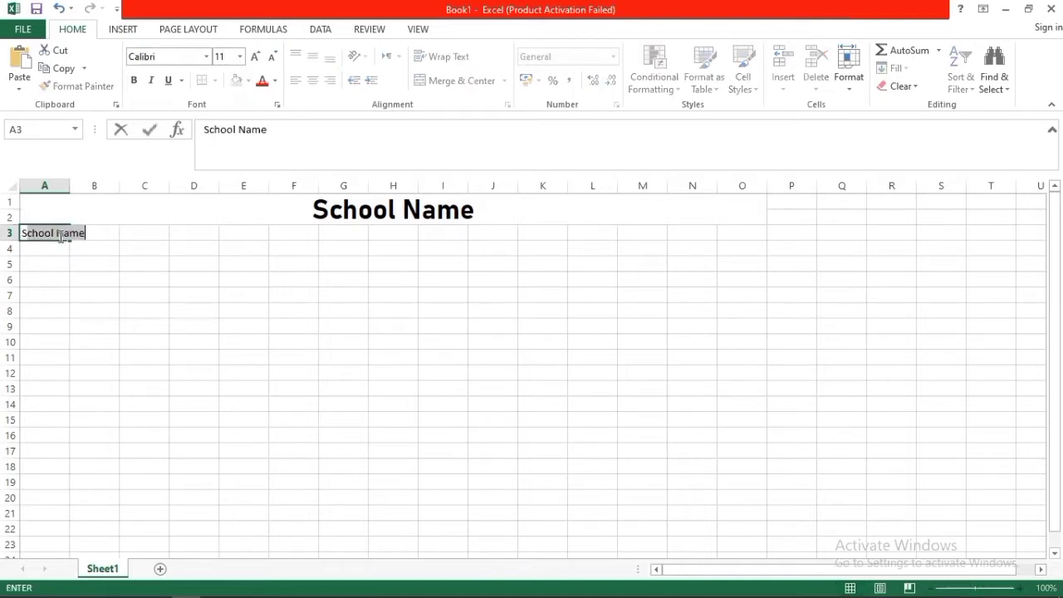
pyautogui.write('.')
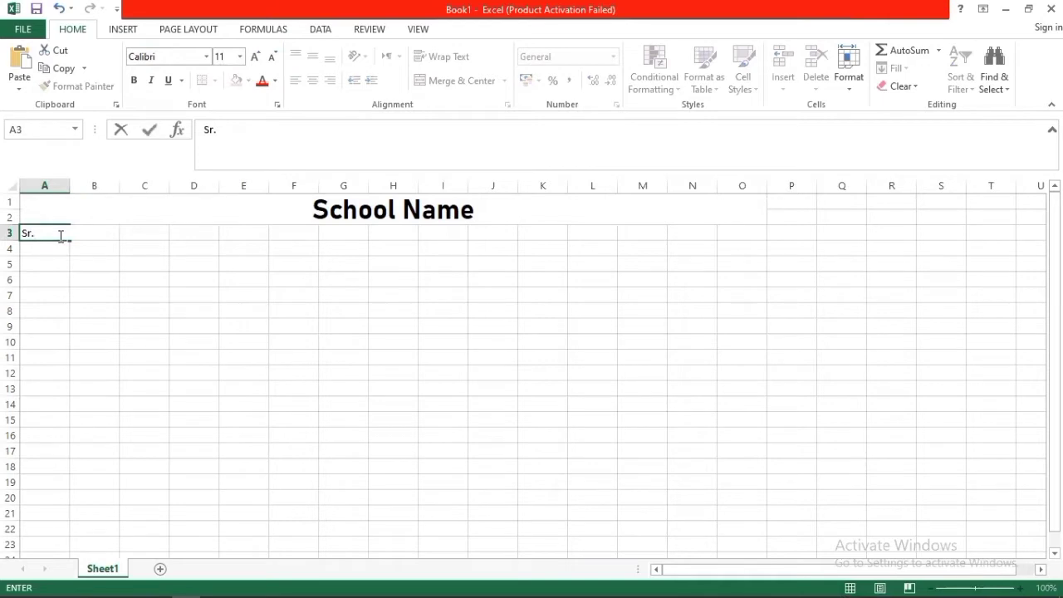
pyautogui.press('F2')
pyautogui.click(123, 236)
pyautogui.click(98, 233)
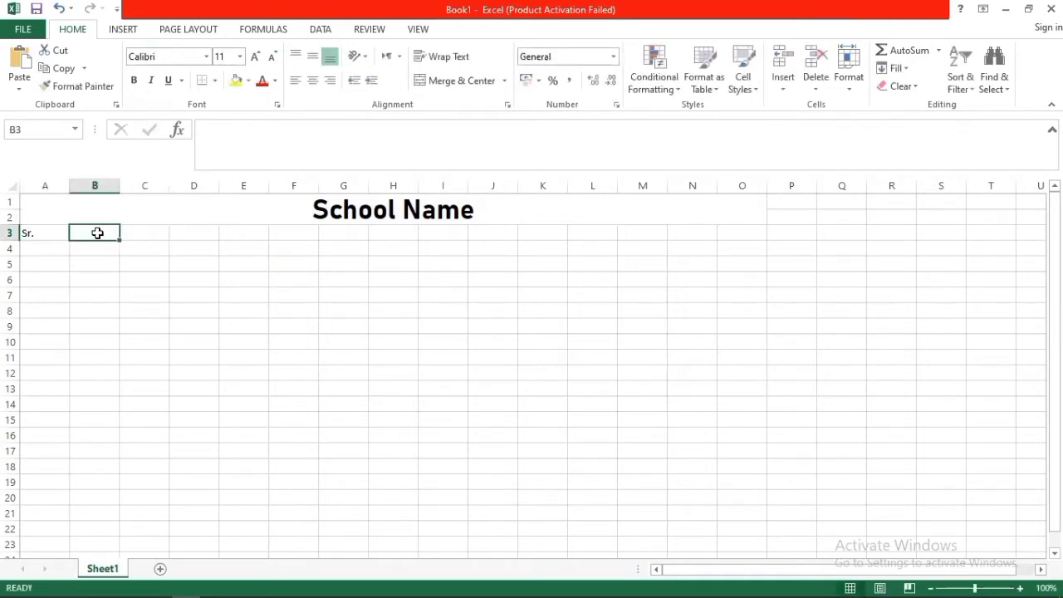
pyautogui.write('Names')
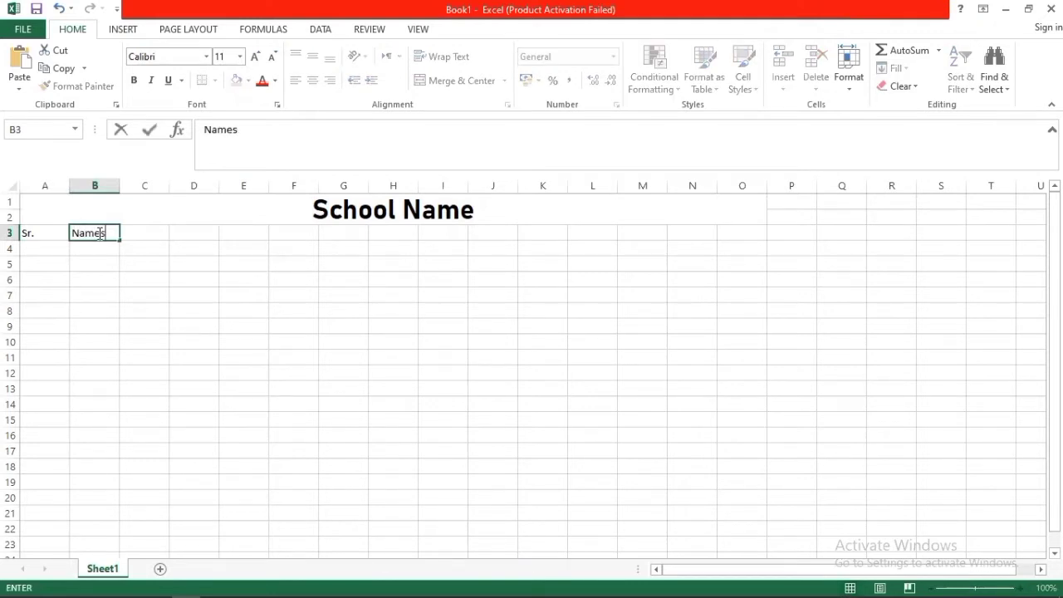
pyautogui.press('Tab')
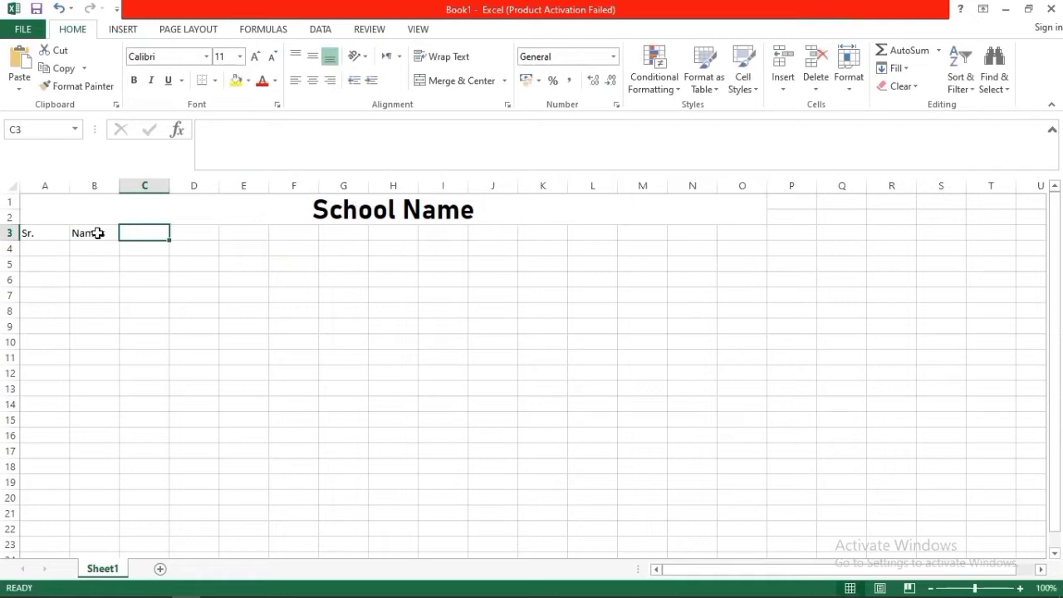
pyautogui.write('Obta')
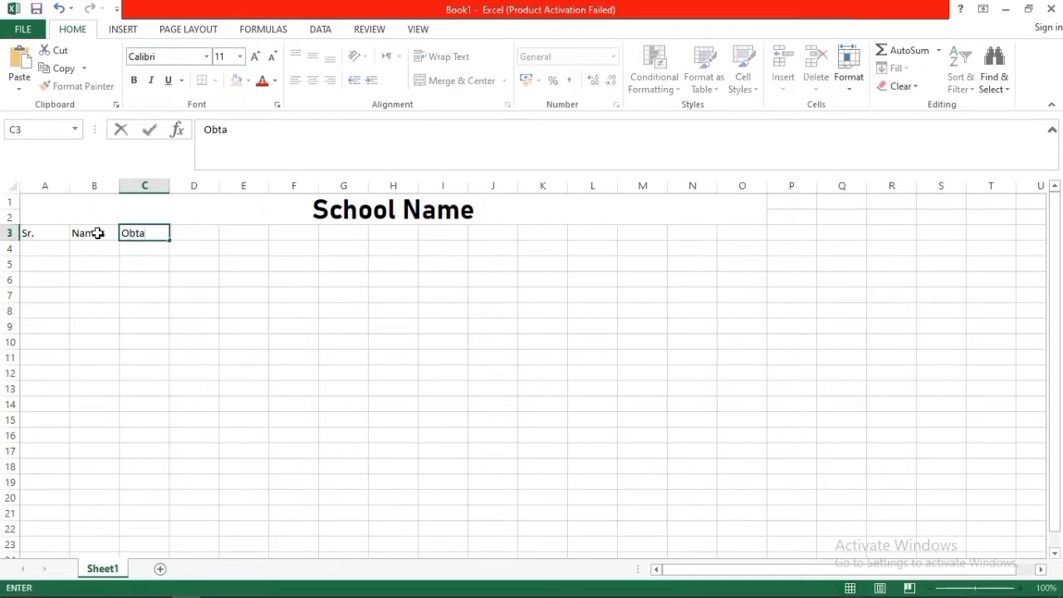
pyautogui.write('ined Marks')
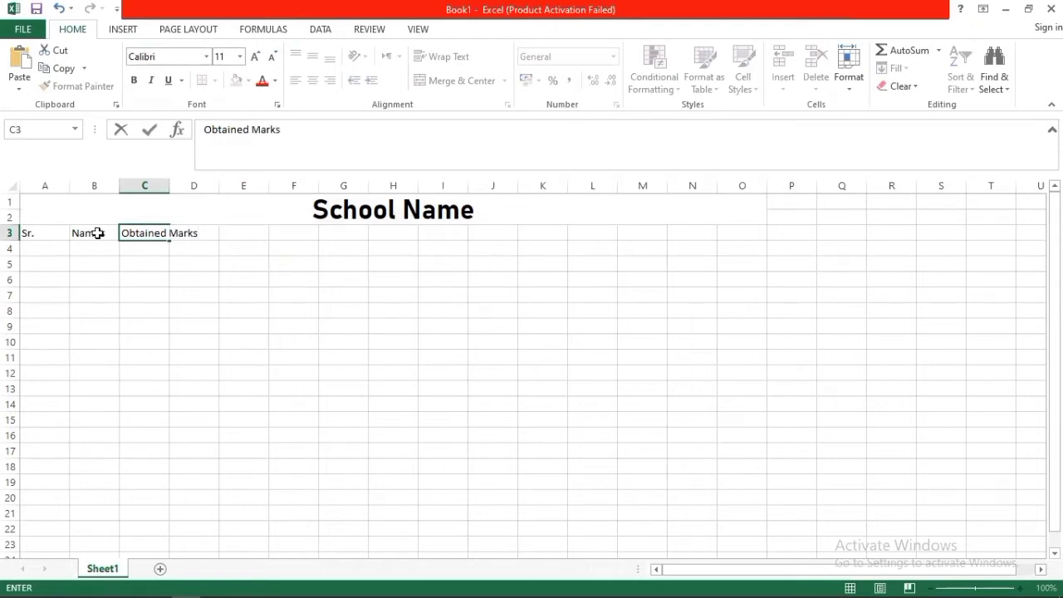
pyautogui.press('Return')
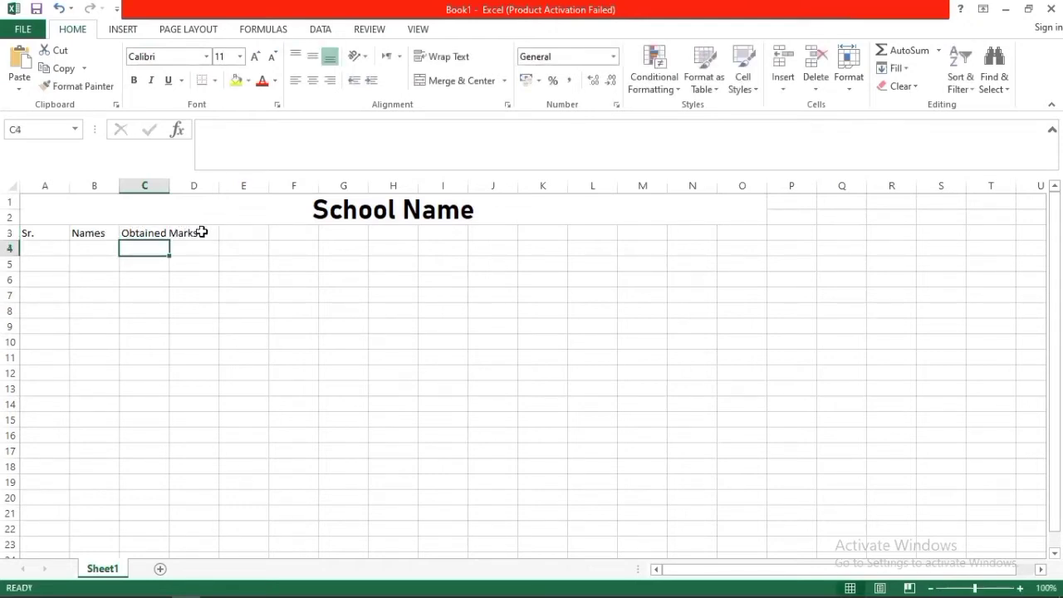
pyautogui.click(201, 232)
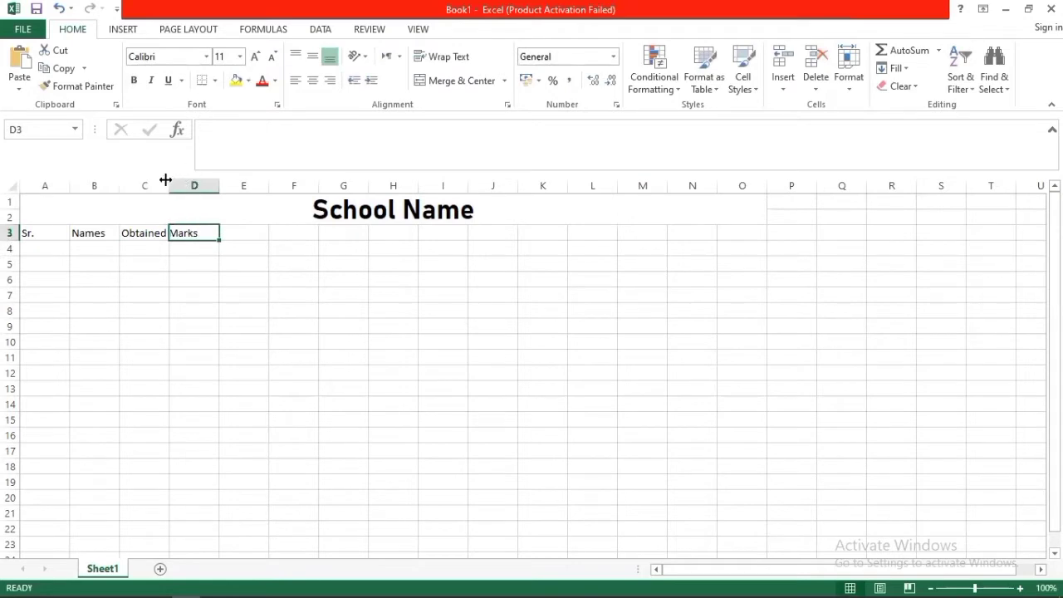
pyautogui.moveTo(168, 183); pyautogui.dragTo(211, 187)
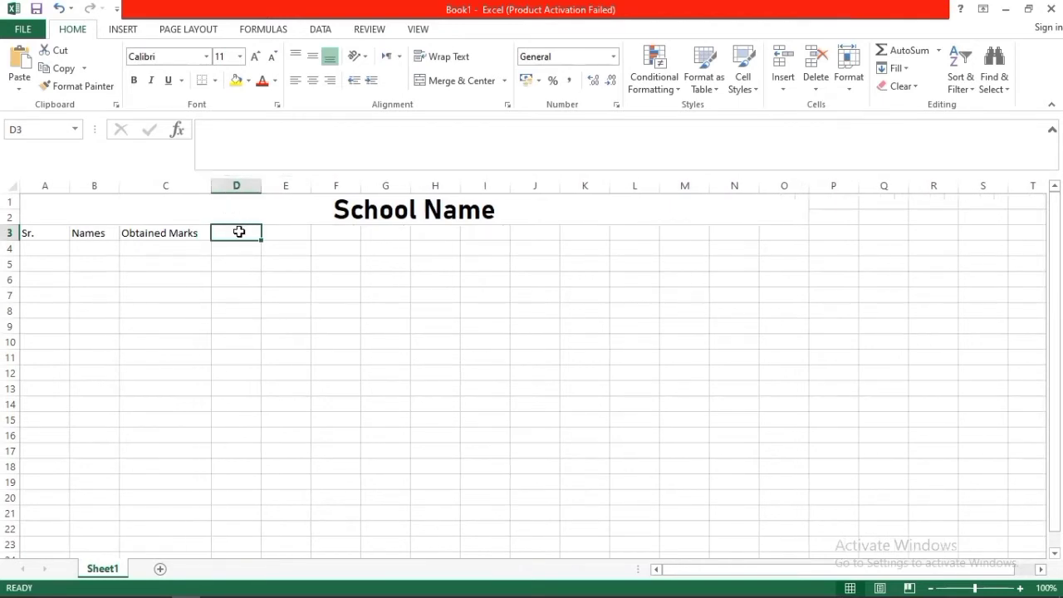
# Add the headers Total in D3 and % in E3.
pyautogui.write('To')
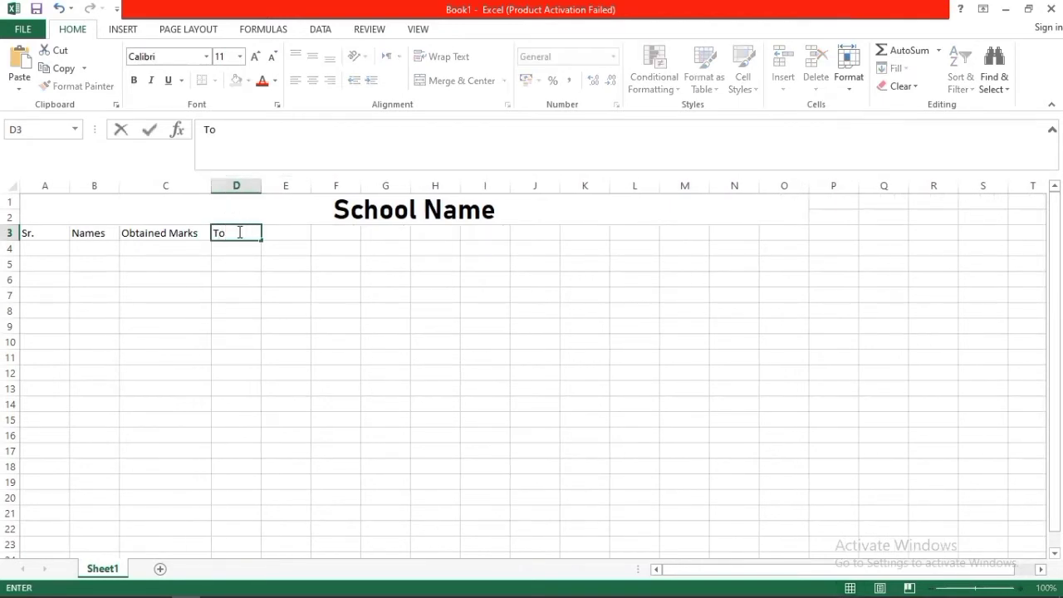
pyautogui.write('tal M')
pyautogui.press('BackSpace')
pyautogui.press('BackSpace')
pyautogui.click(293, 232)
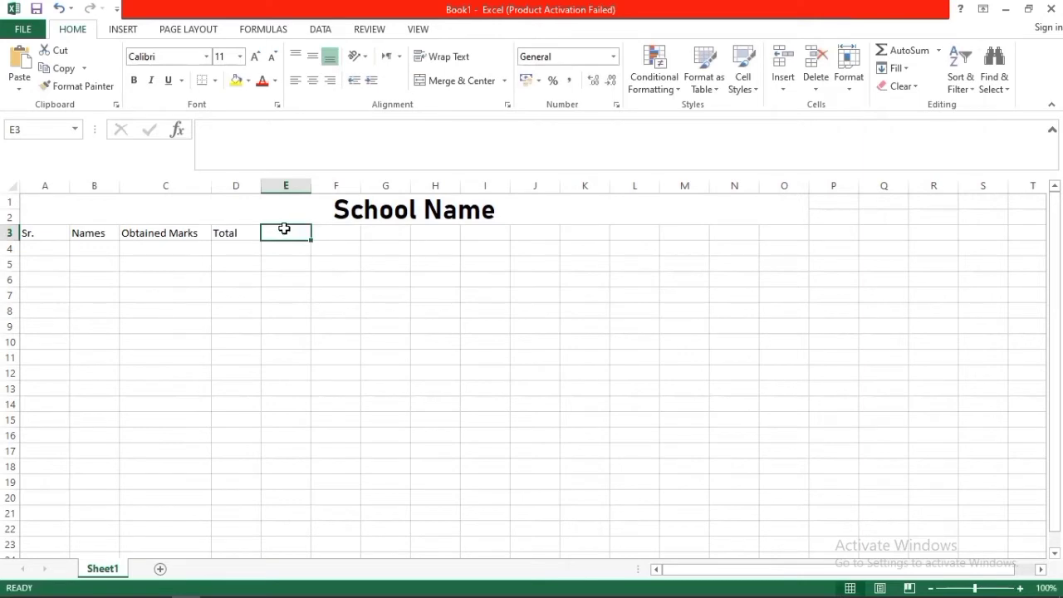
pyautogui.write('%')
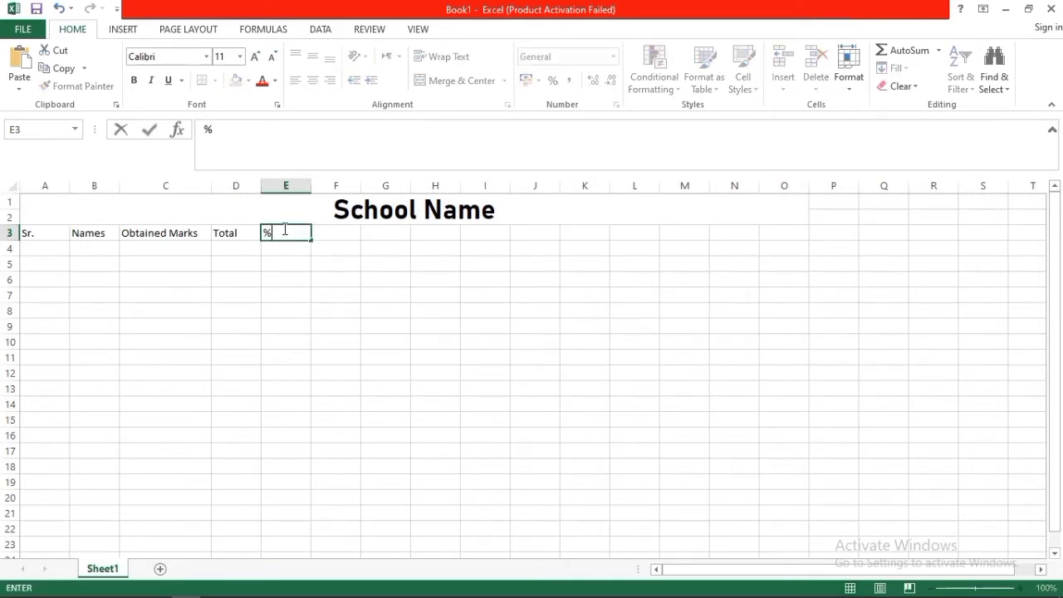
pyautogui.click(57, 250)
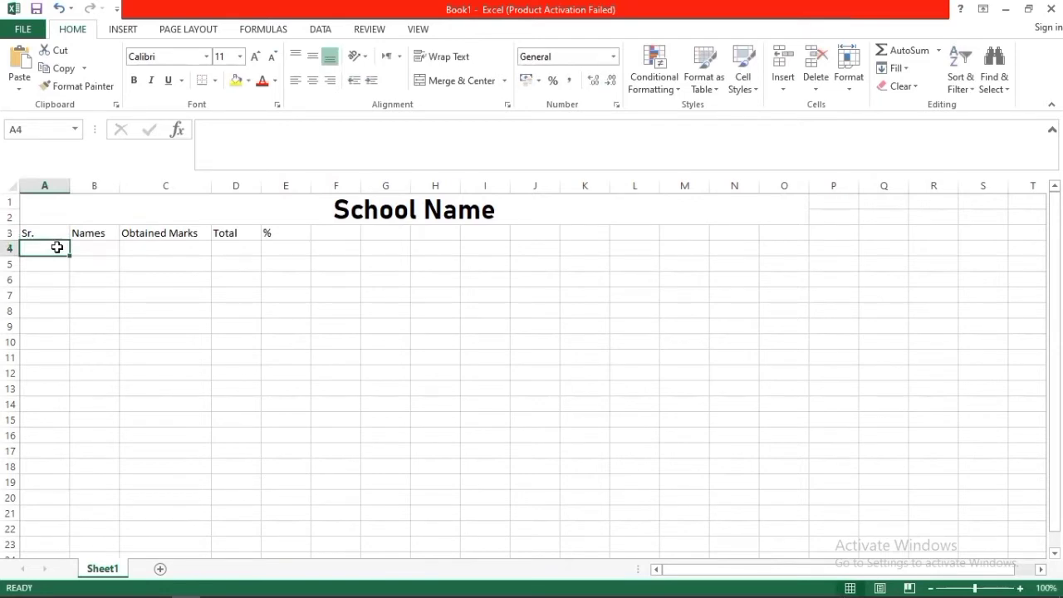
# Fill A4:A23 with serial numbers 1 to 20, centre them, and widen column B.
pyautogui.write('1')
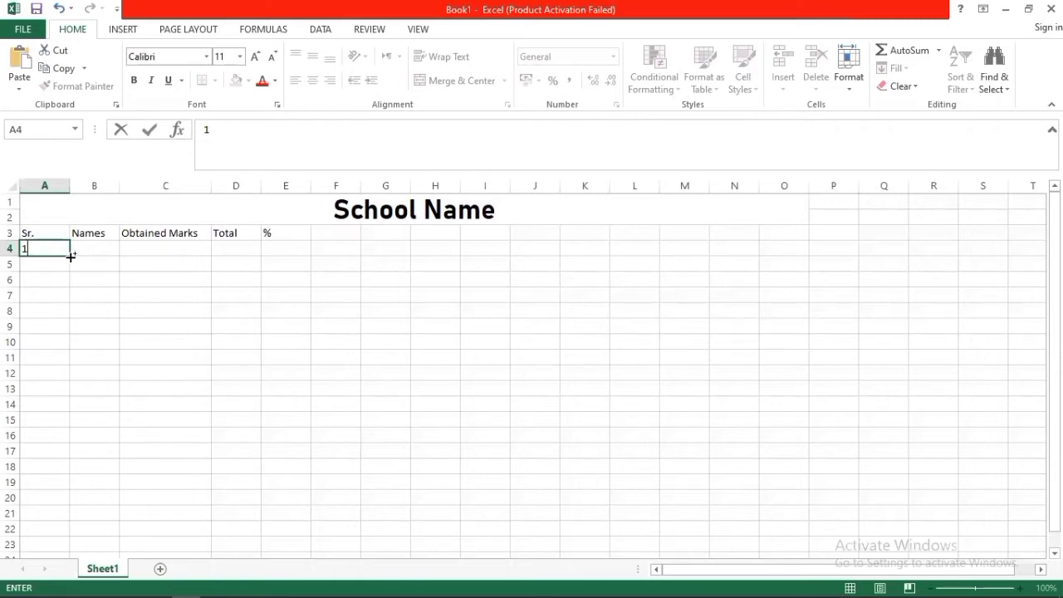
pyautogui.moveTo(71, 256); pyautogui.dragTo(39, 547)
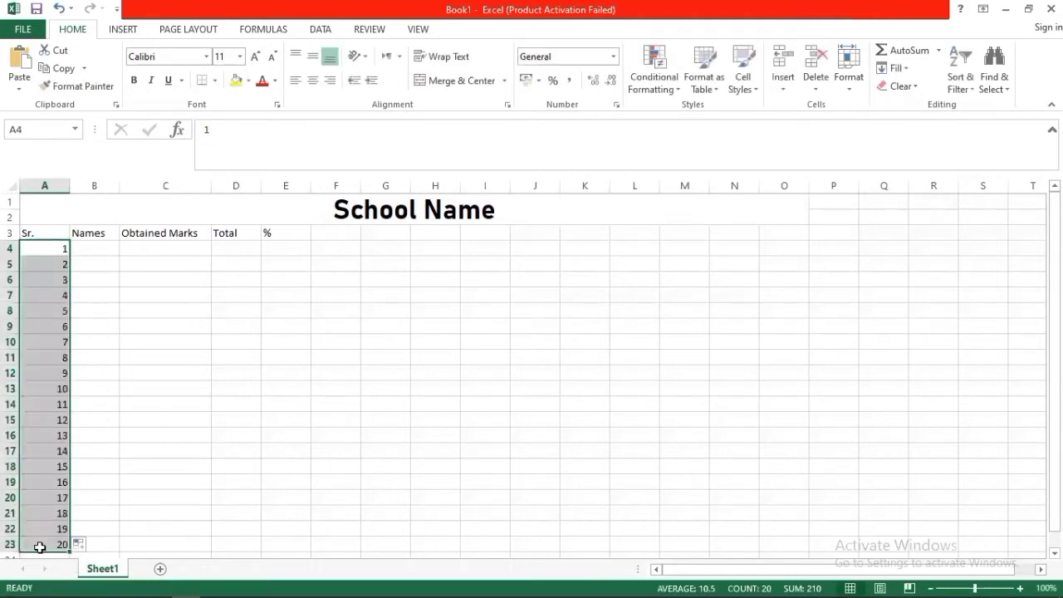
pyautogui.click(310, 81)
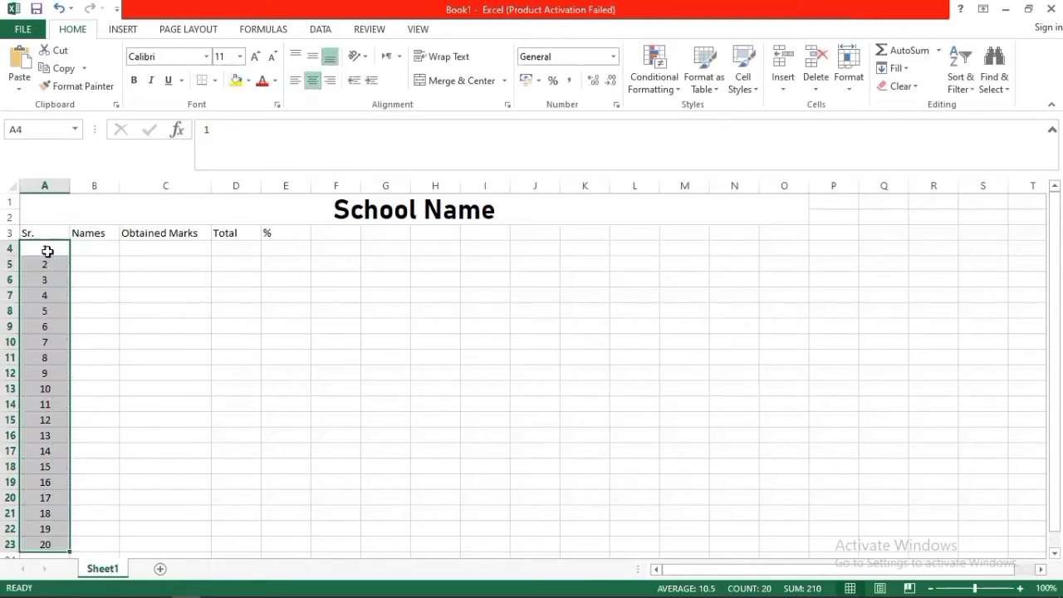
pyautogui.moveTo(119, 186); pyautogui.dragTo(188, 198)
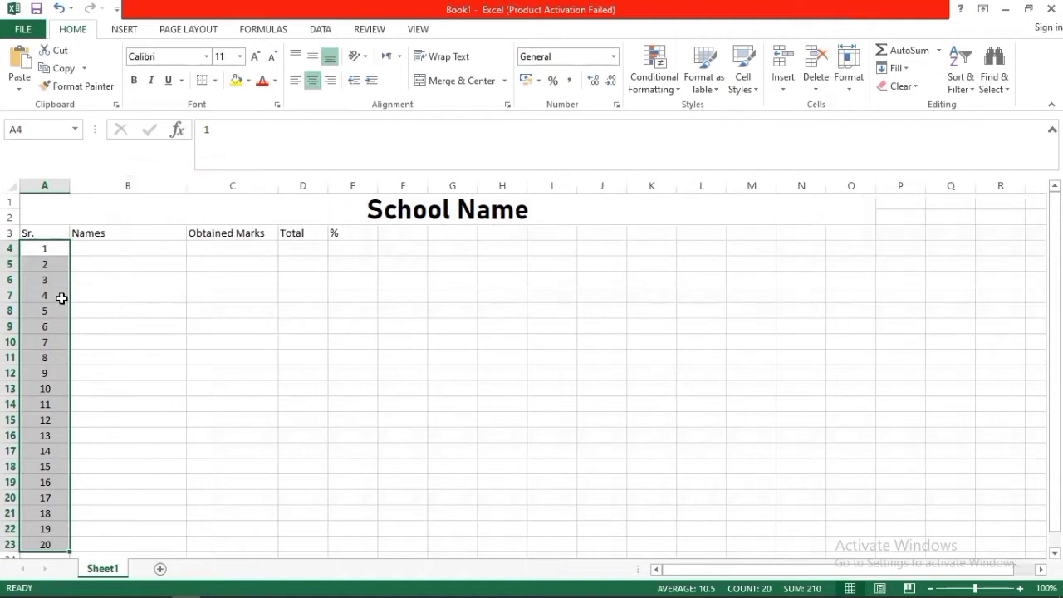
pyautogui.click(124, 246)
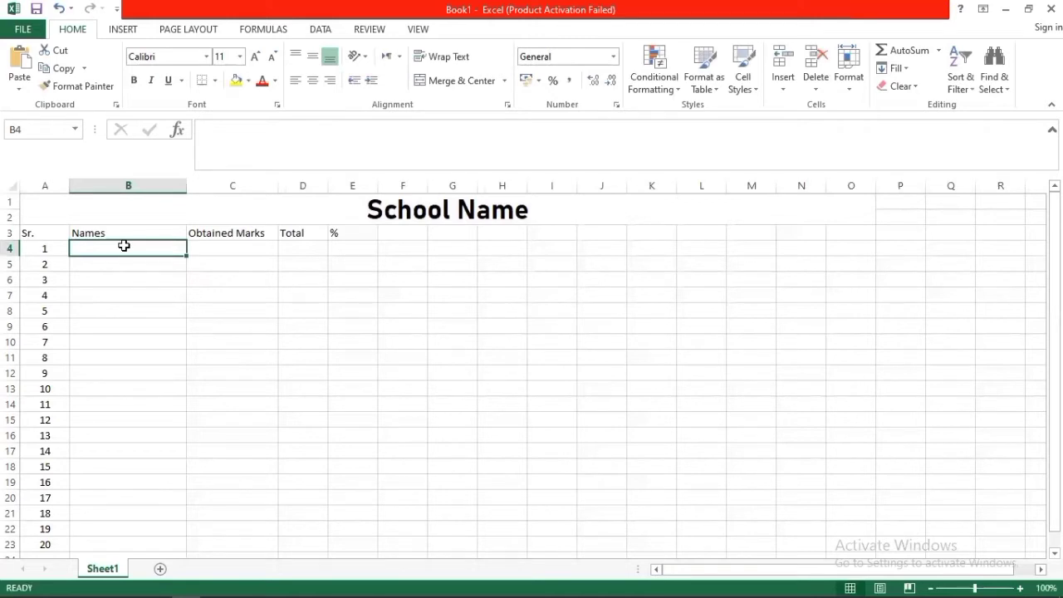
# Enter the first six student names in B4:B9.
pyautogui.write('S')
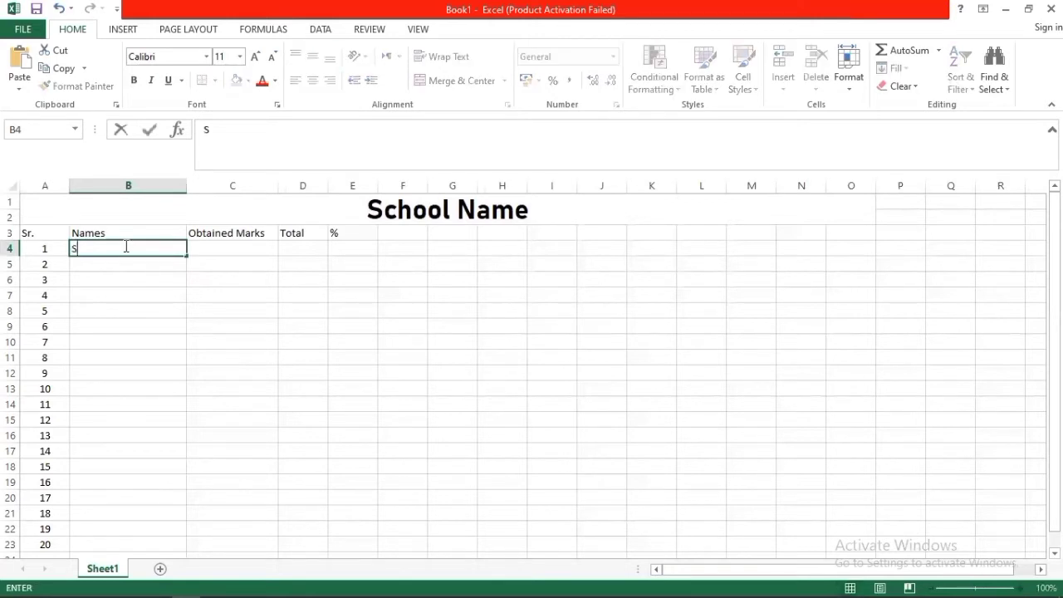
pyautogui.write('ara')
pyautogui.press('Return')
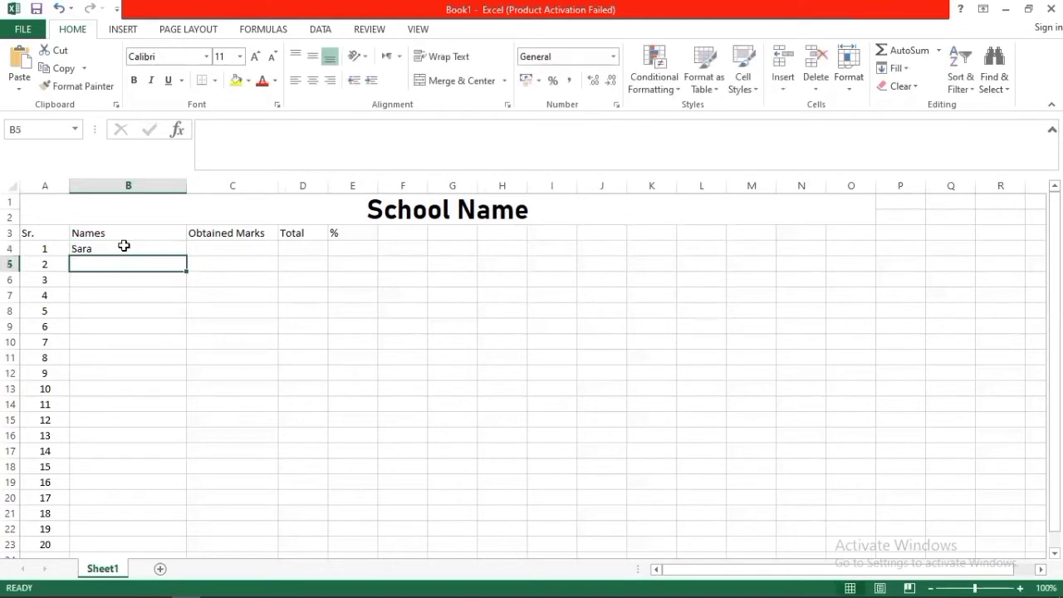
pyautogui.write('Ahmed')
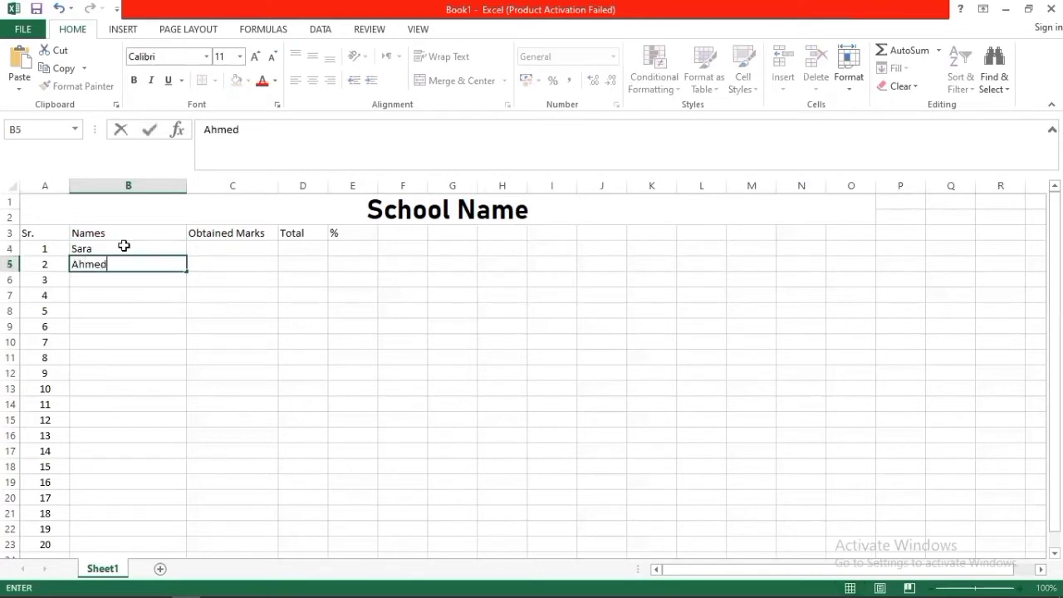
pyautogui.press('Return')
pyautogui.write('Ali')
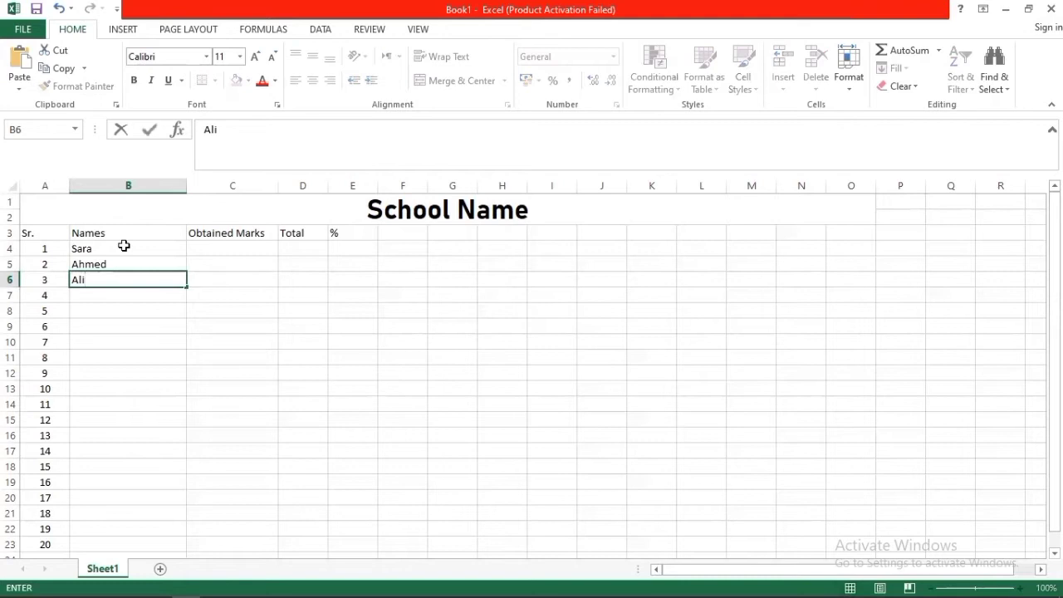
pyautogui.press('Return')
pyautogui.write('Asad')
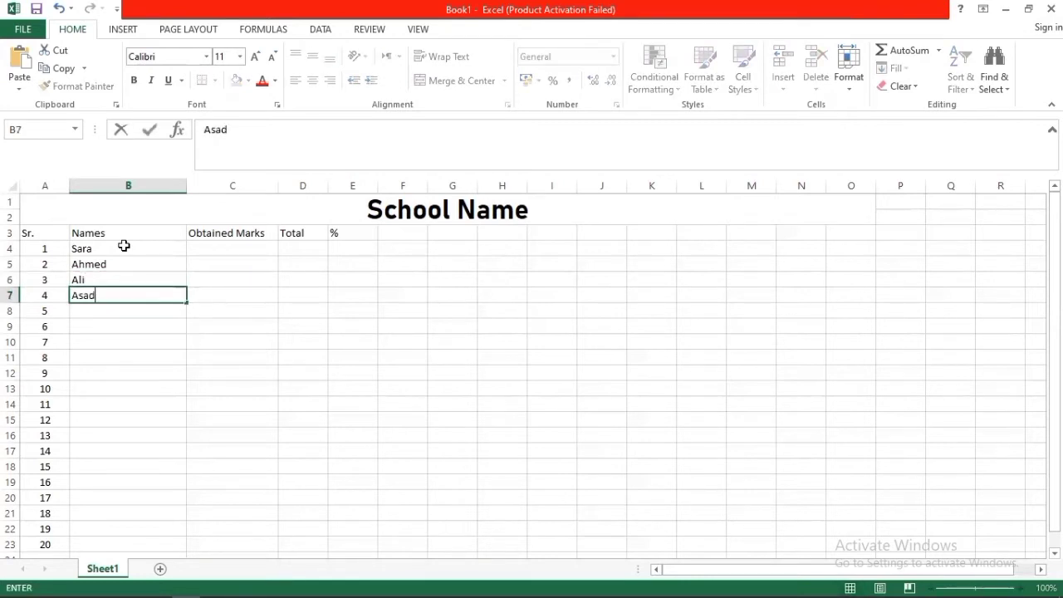
pyautogui.press('Return')
pyautogui.write('Ham')
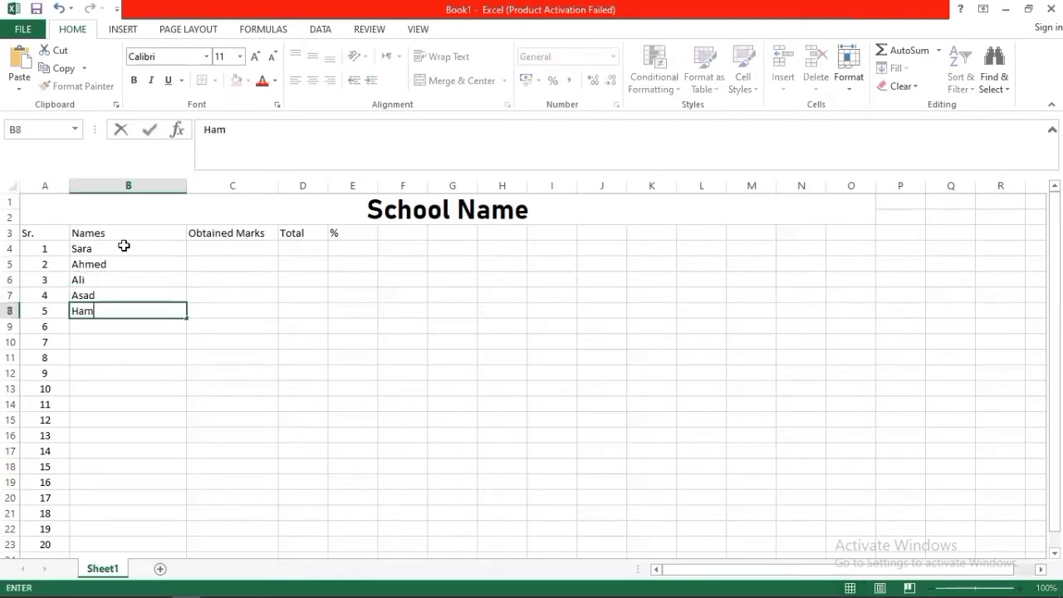
pyautogui.write('za')
pyautogui.press('Return')
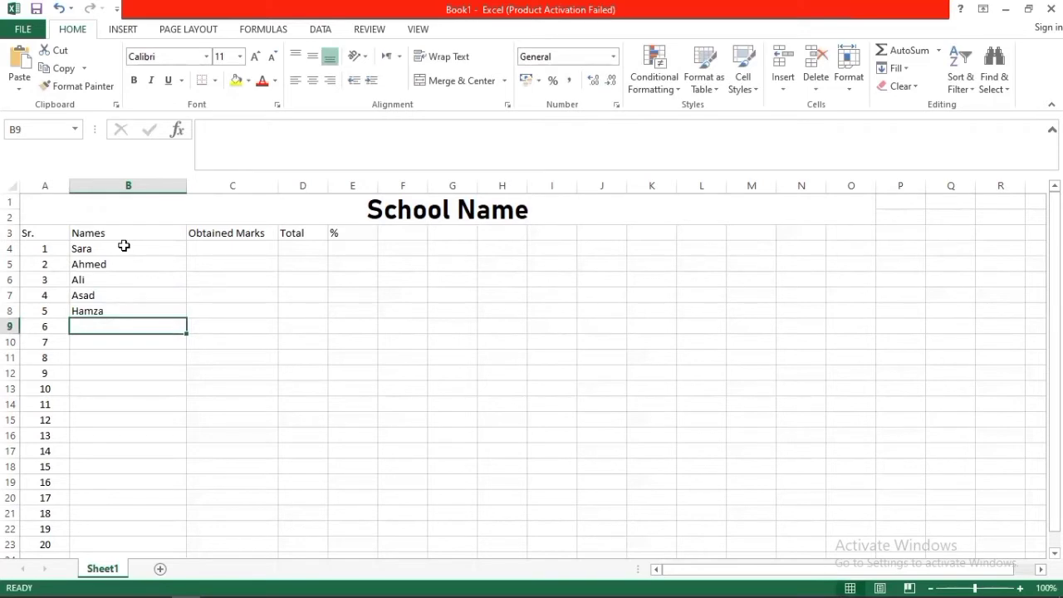
pyautogui.write('Saad')
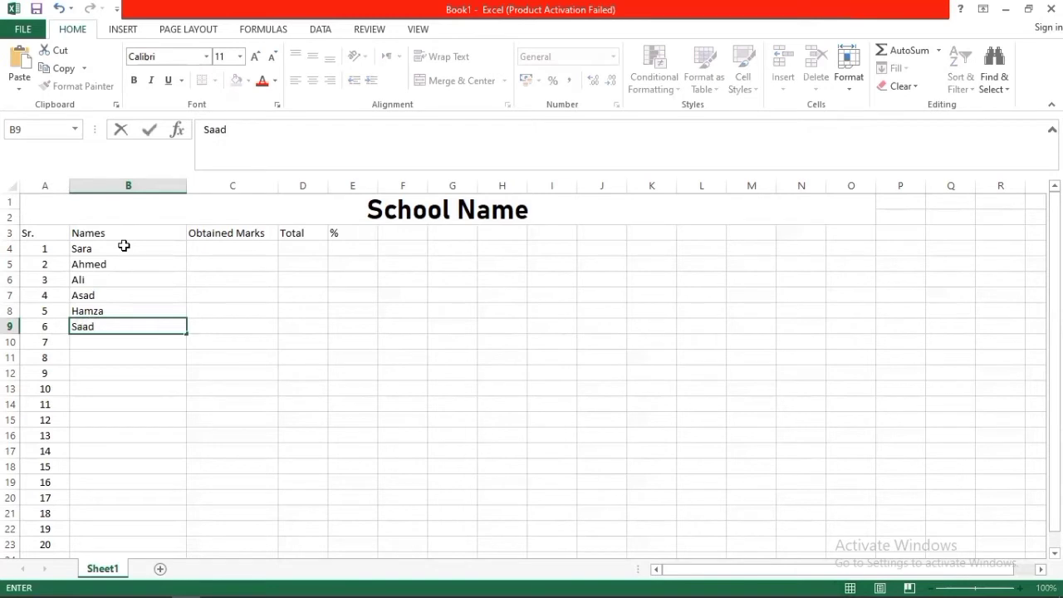
pyautogui.press('Return')
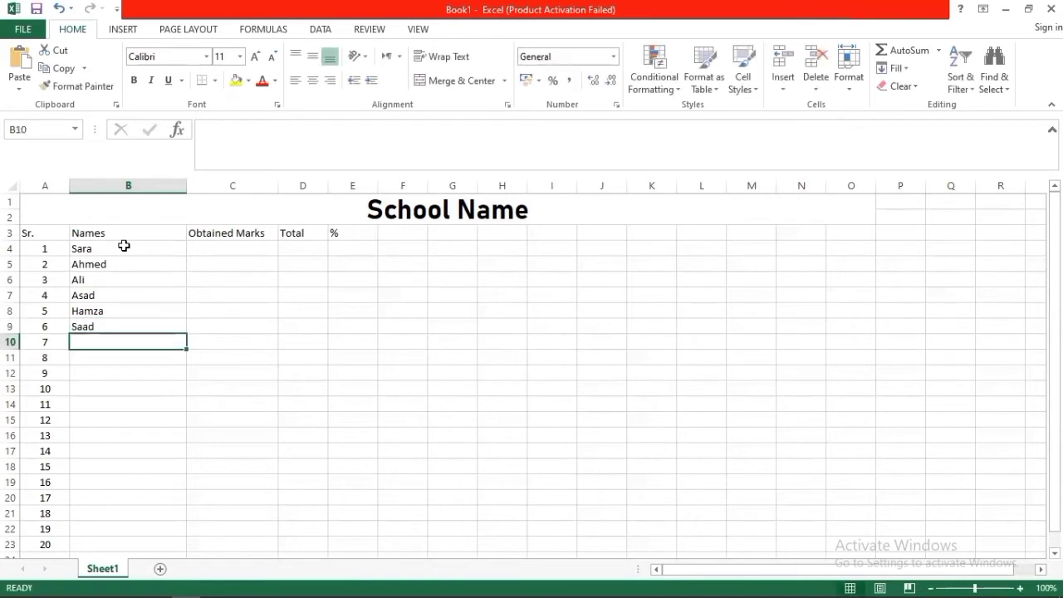
# Enter the remaining six student names in B10:B15.
pyautogui.write('Junaid')
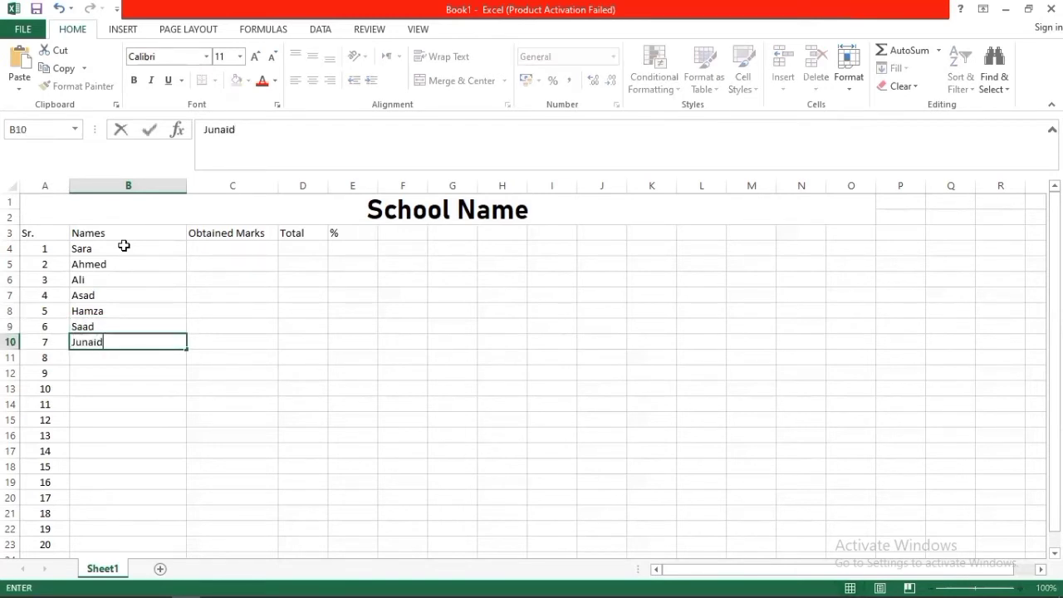
pyautogui.press('Return')
pyautogui.write('Iqra')
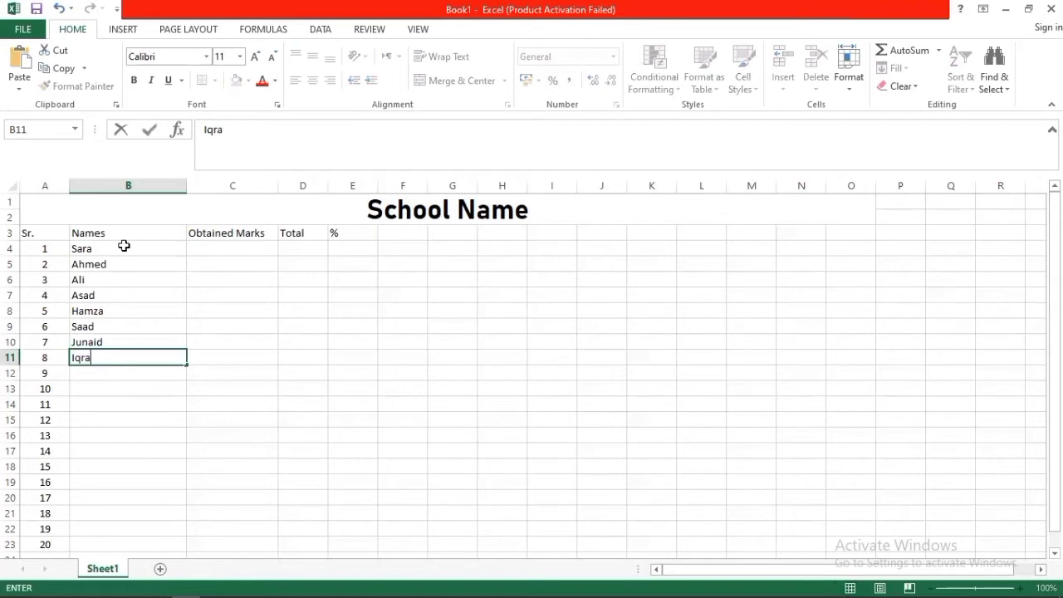
pyautogui.press('Return')
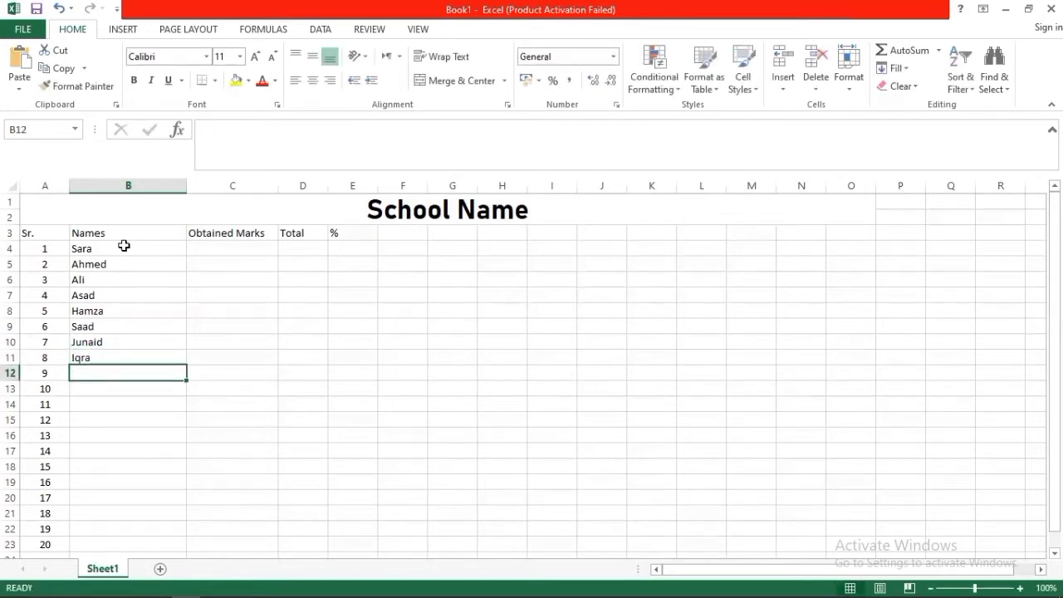
pyautogui.write('Raheel')
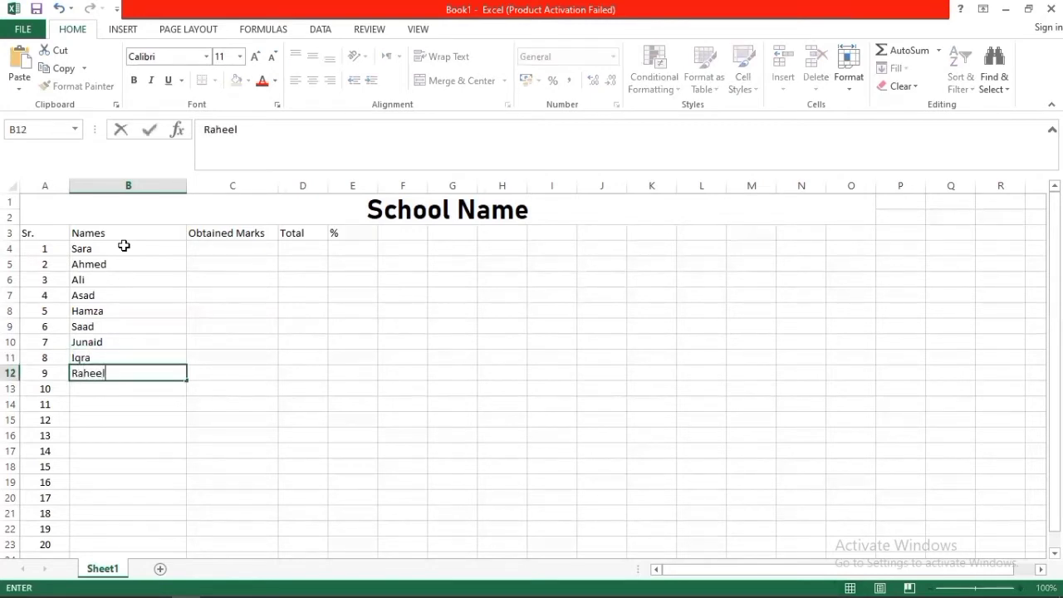
pyautogui.write('a')
pyautogui.press('Return')
pyautogui.write('Ja')
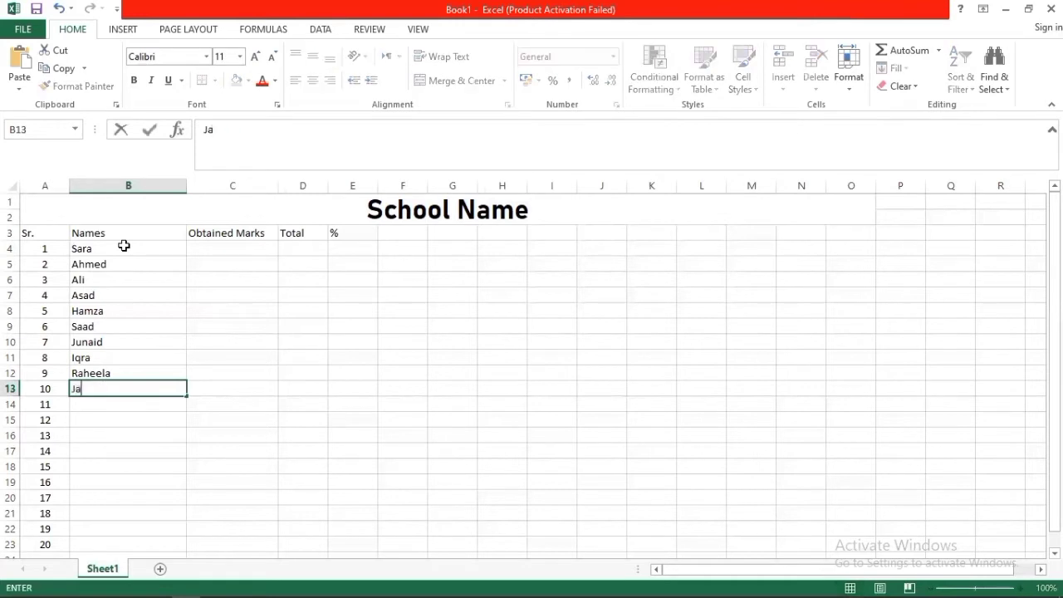
pyautogui.write('meela')
pyautogui.press('Return')
pyautogui.write('Bus')
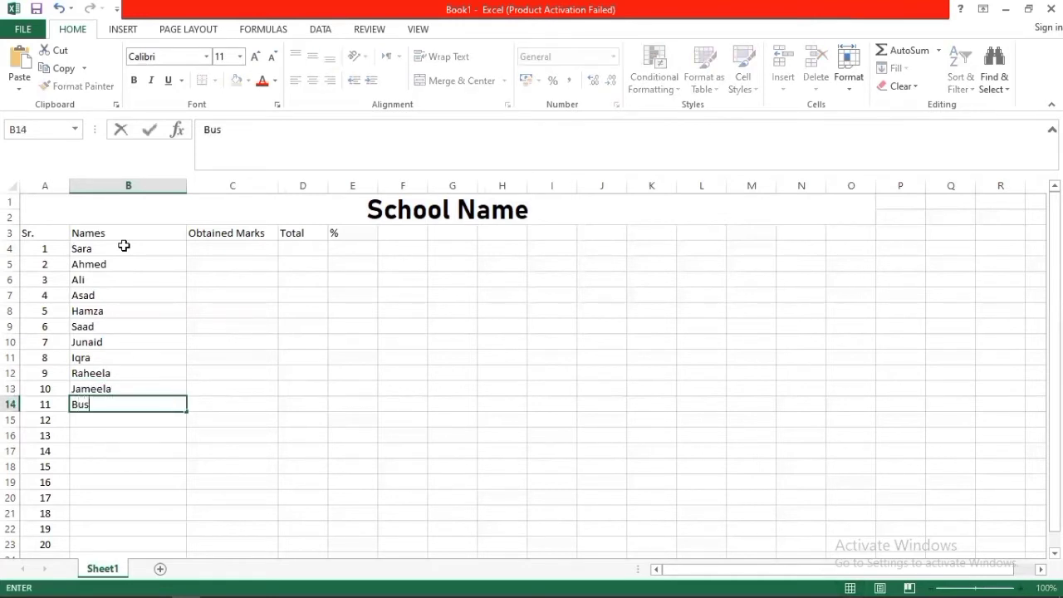
pyautogui.write('hra')
pyautogui.press('Return')
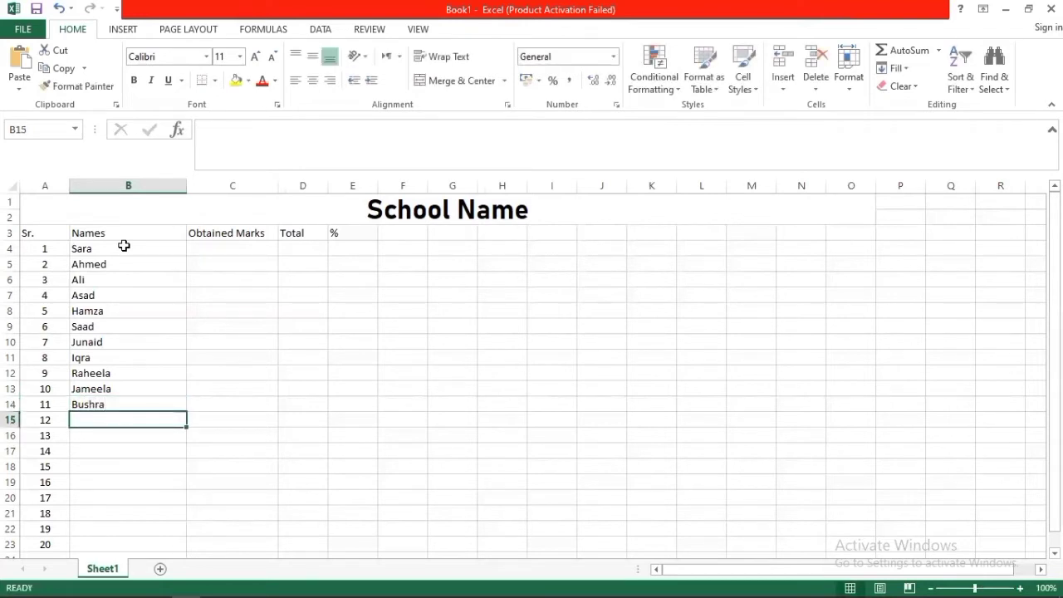
pyautogui.write('Un')
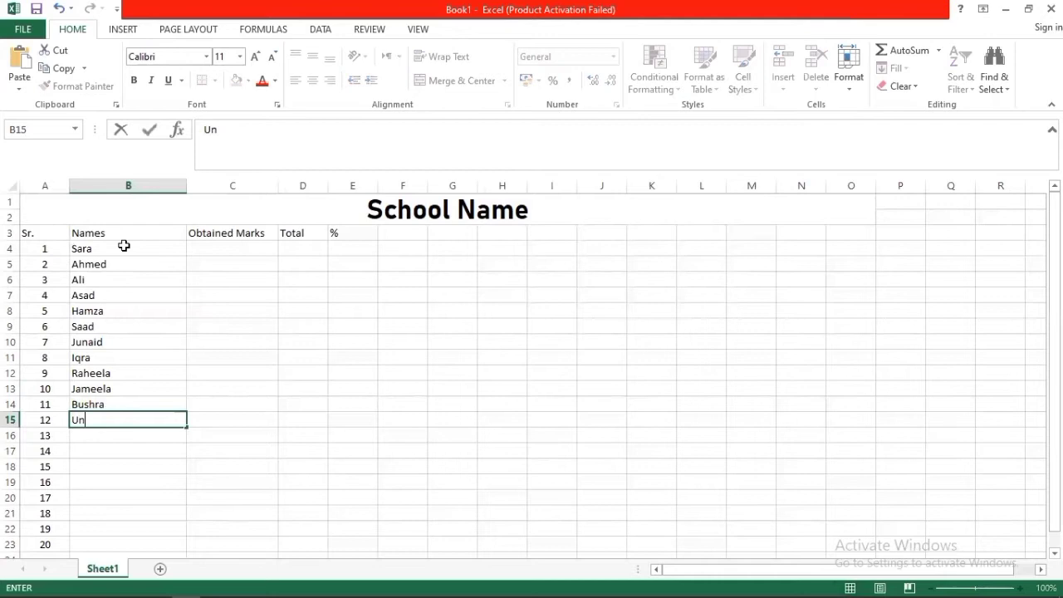
pyautogui.write('iza')
pyautogui.press('Return')
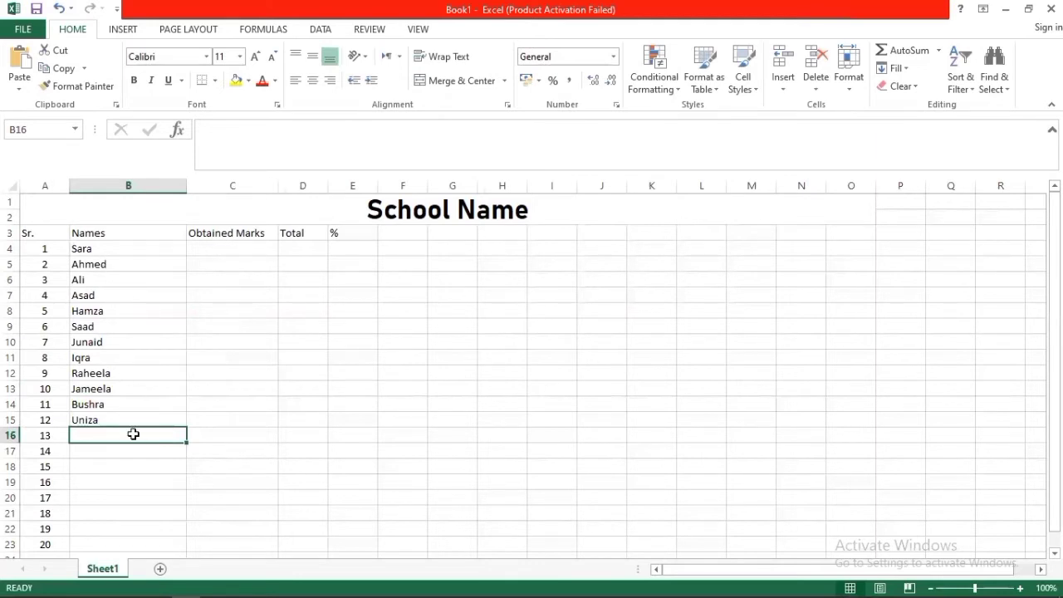
# Enter a Total of 50 in D4 and fill it down to D15.
pyautogui.click(243, 248)
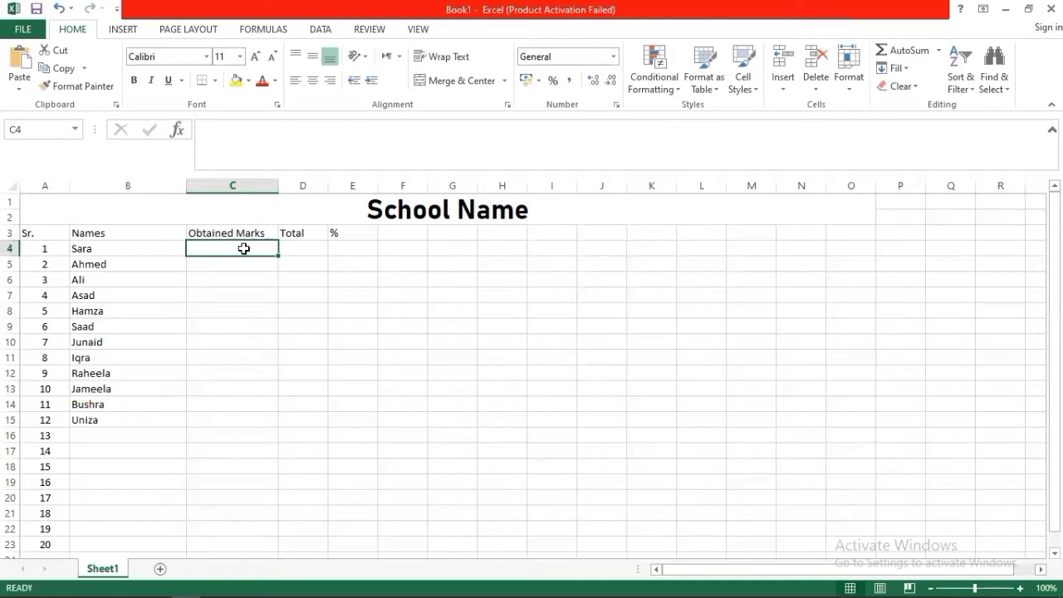
pyautogui.click(290, 249)
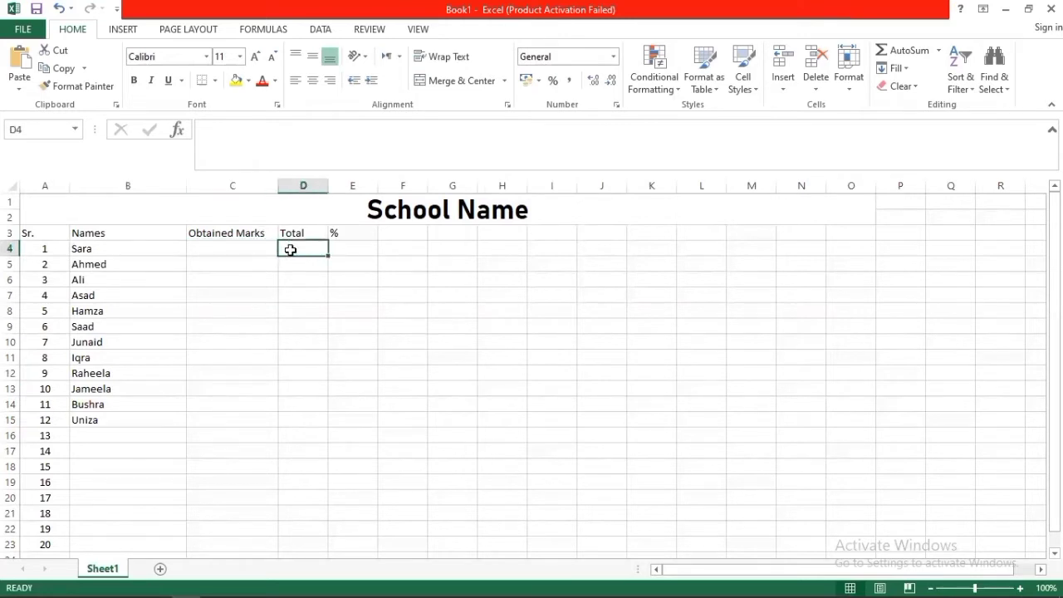
pyautogui.write('50')
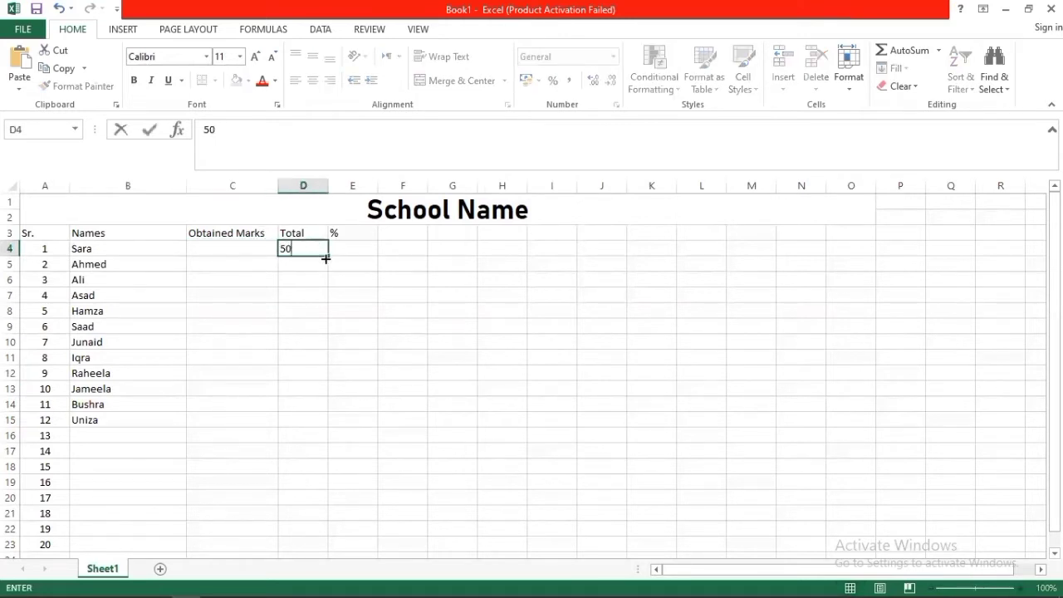
pyautogui.moveTo(326, 258); pyautogui.dragTo(327, 432)
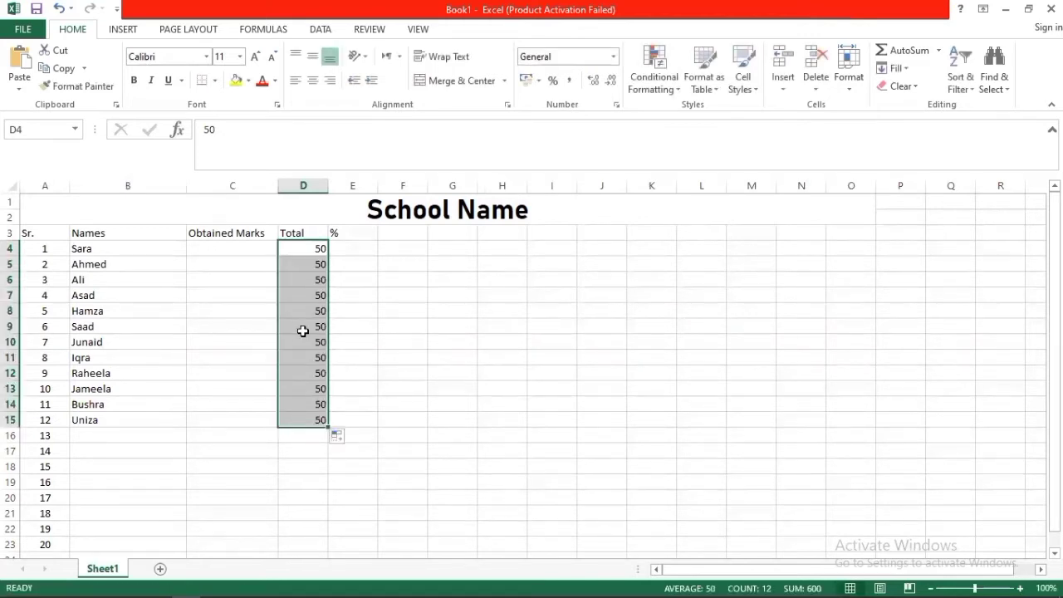
pyautogui.click(236, 250)
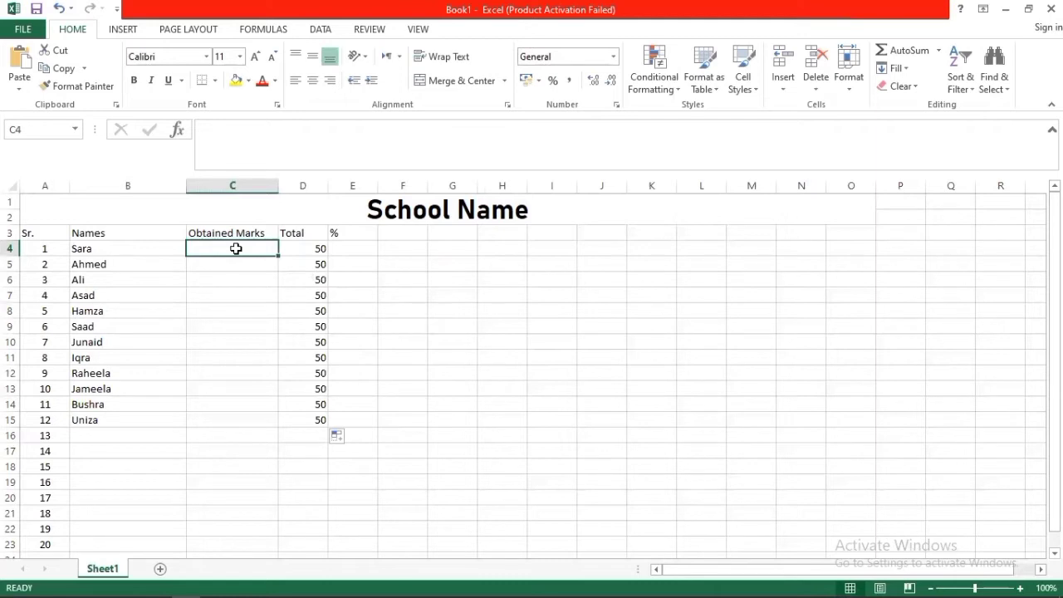
# Enter obtained marks 26, 24, 23, 50, 45 and 48 in C4:C9.
pyautogui.write('26')
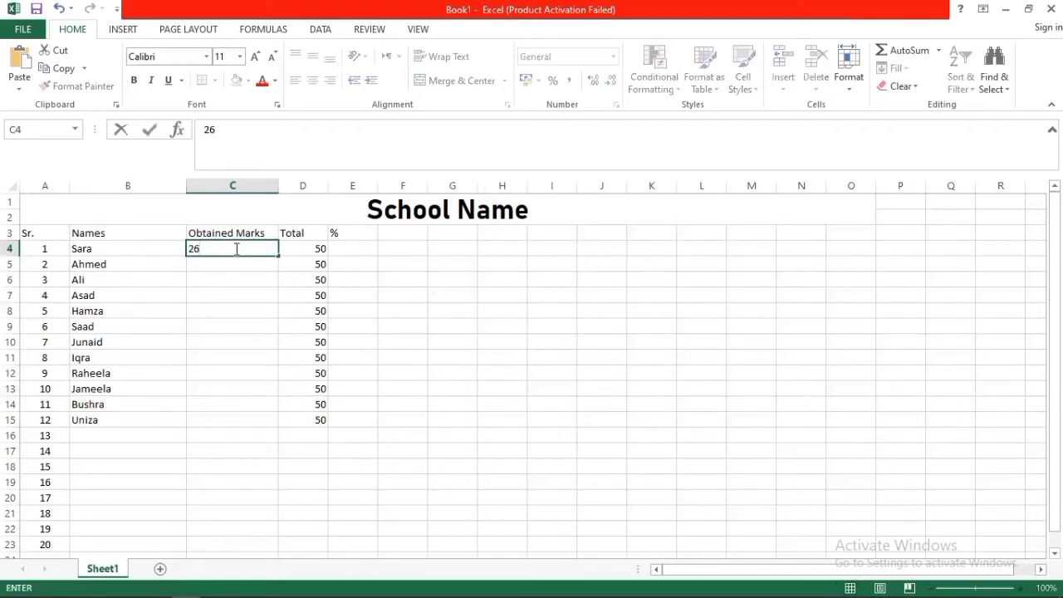
pyautogui.press('Return')
pyautogui.write('24')
pyautogui.press('Return')
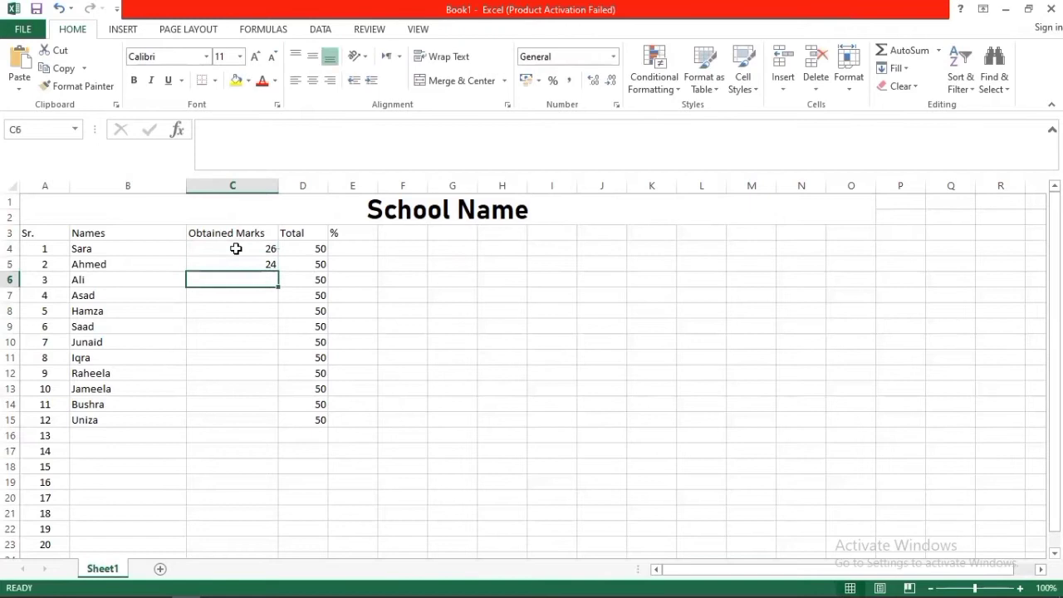
pyautogui.write('23')
pyautogui.press('Return')
pyautogui.write('56')
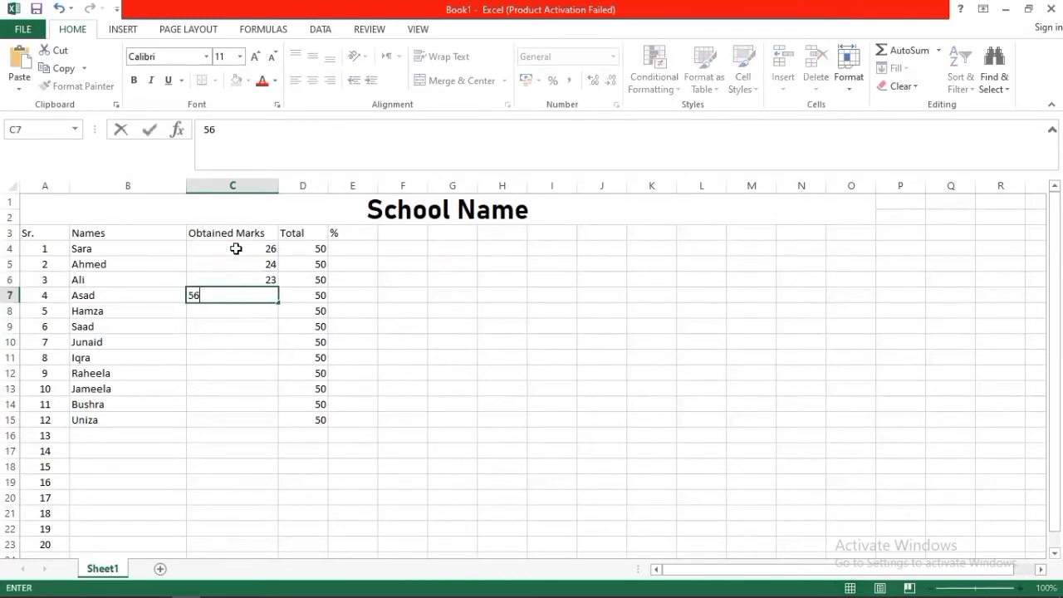
pyautogui.press('BackSpace')
pyautogui.press('BackSpace')
pyautogui.write('50')
pyautogui.press('Return')
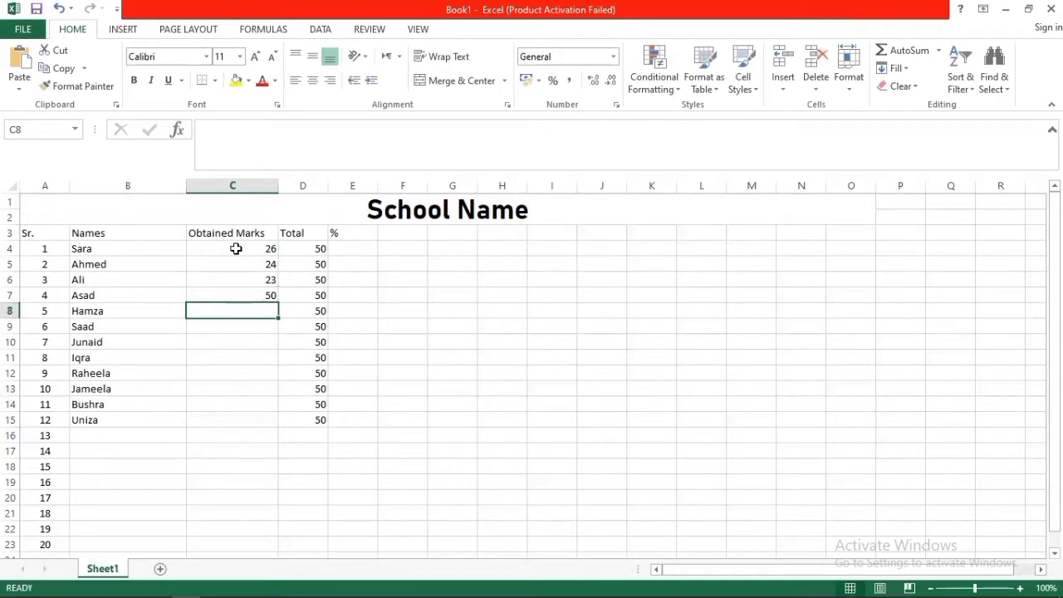
pyautogui.write('45')
pyautogui.press('Return')
pyautogui.write('4')
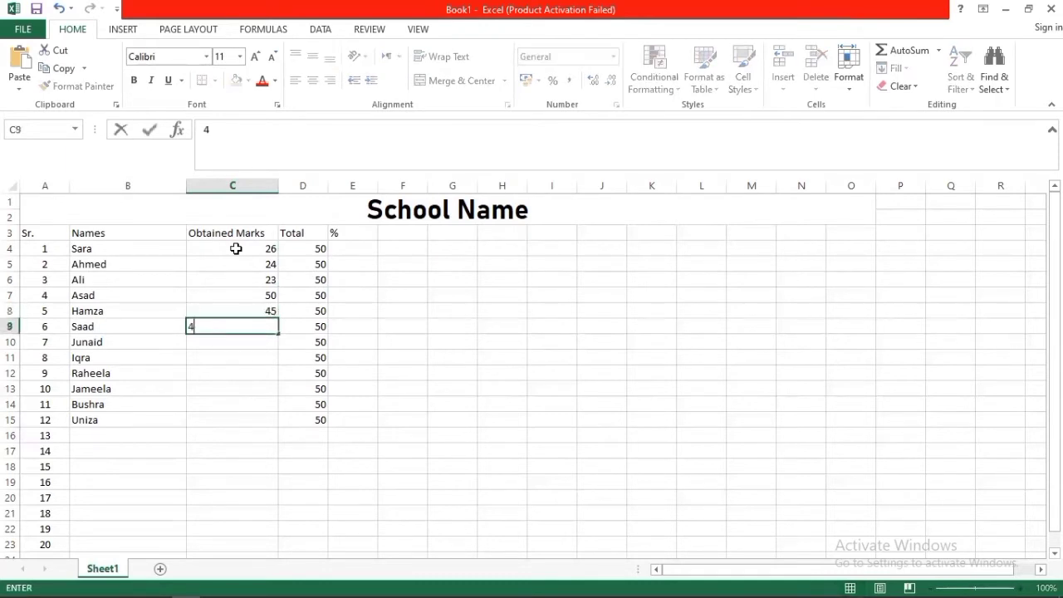
pyautogui.write('8')
pyautogui.press('Return')
# Enter marks 47, 44, 45, 47, 41 and 42 in C10:C15, correcting a mistyped 56 to 47.
pyautogui.write('47')
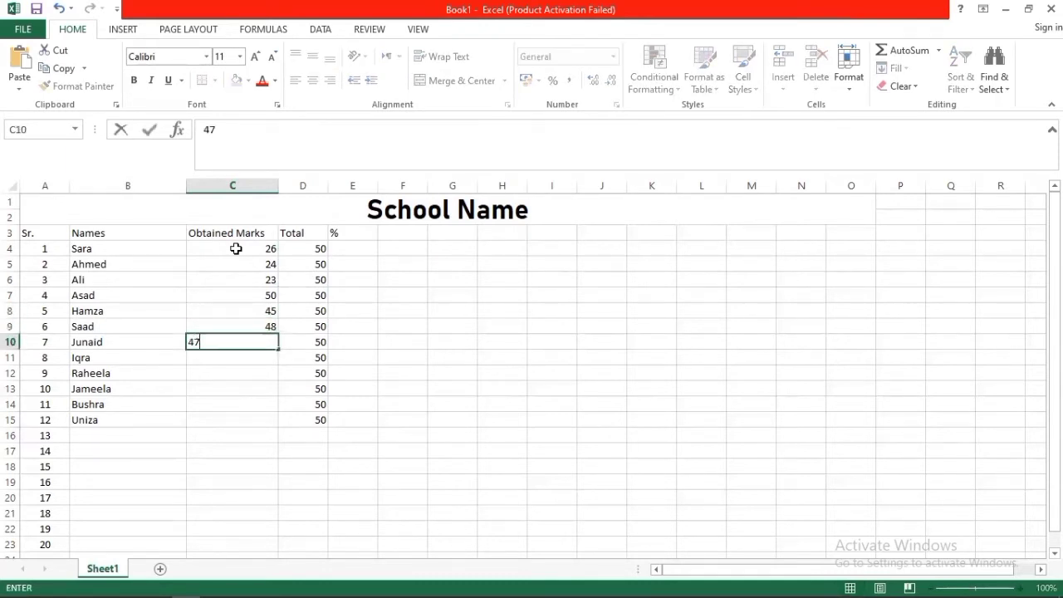
pyautogui.press('Return')
pyautogui.write('44')
pyautogui.press('Return')
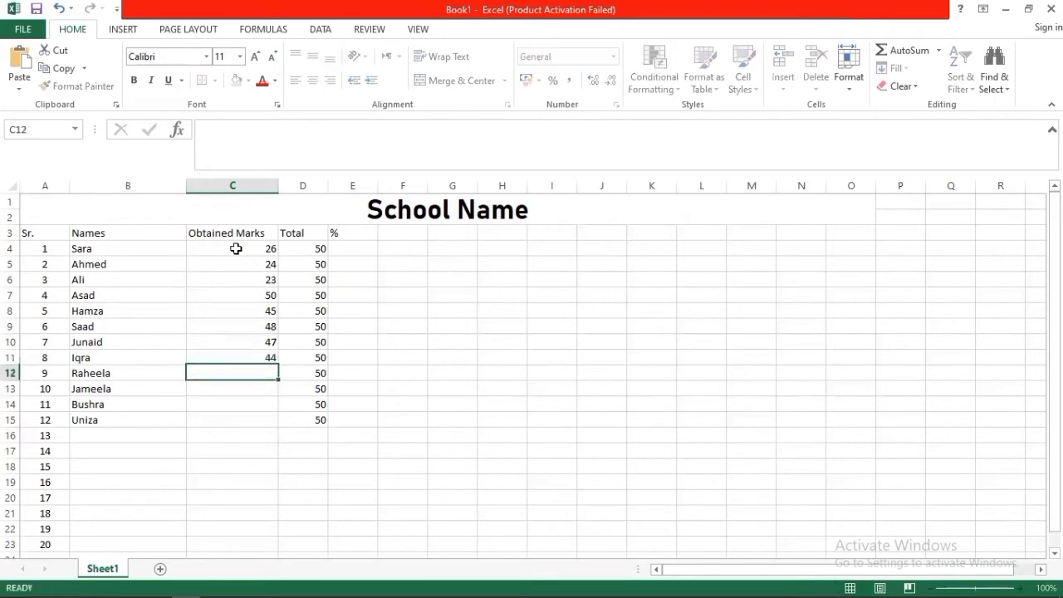
pyautogui.write('45')
pyautogui.press('Return')
pyautogui.write('56')
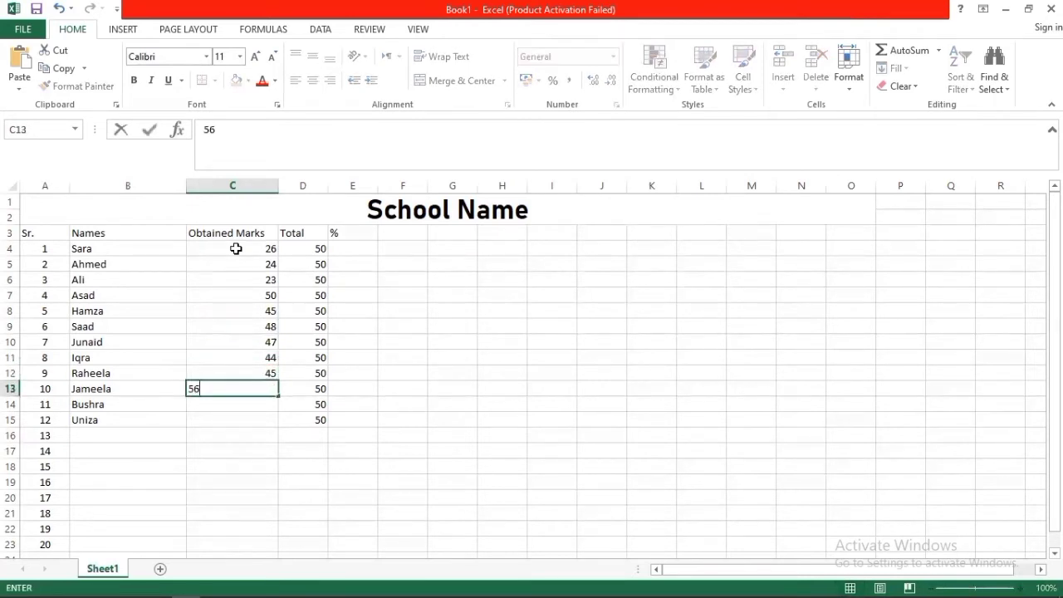
pyautogui.press('Return')
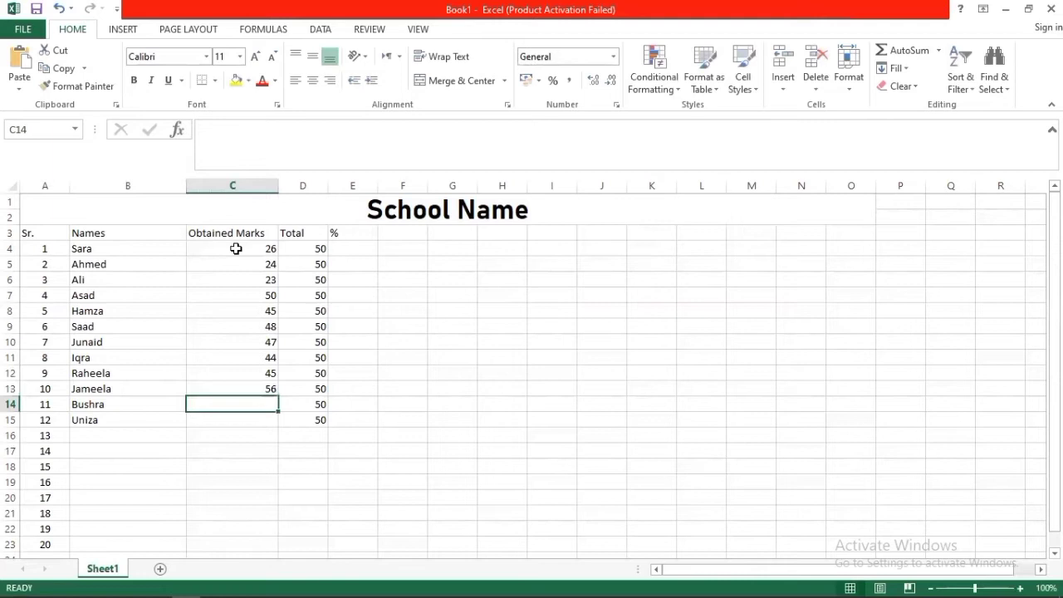
pyautogui.press('Up')
pyautogui.press('BackSpace')
pyautogui.write('7')
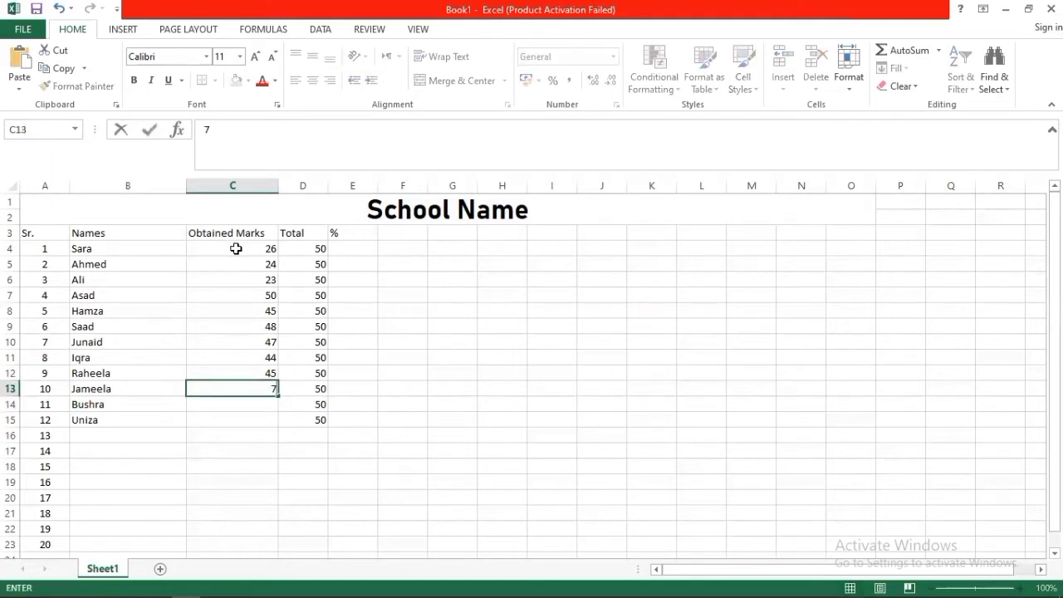
pyautogui.press('BackSpace')
pyautogui.write('47')
pyautogui.press('Return')
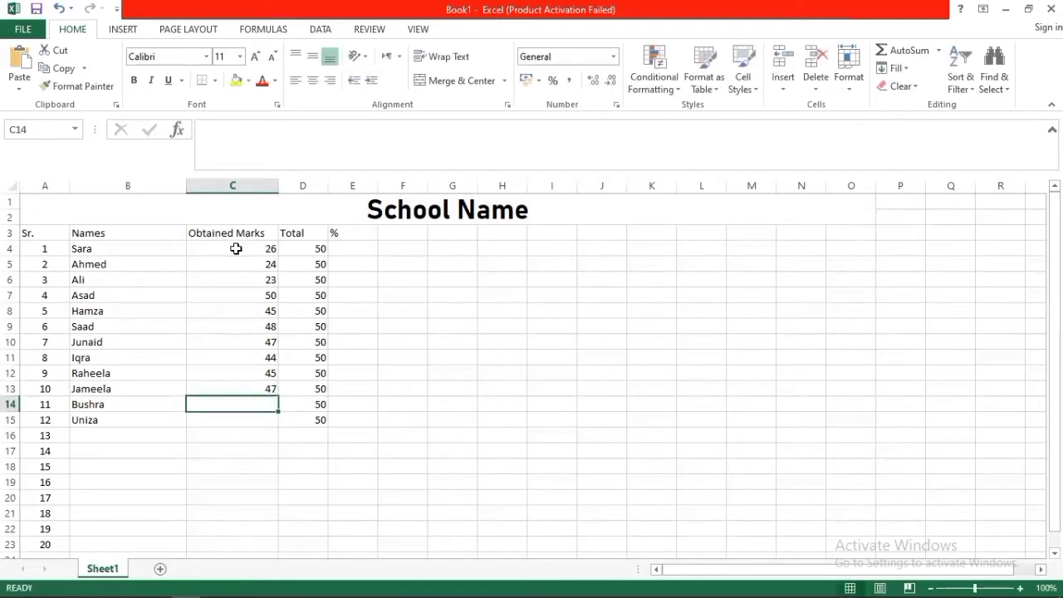
pyautogui.write('41')
pyautogui.press('Return')
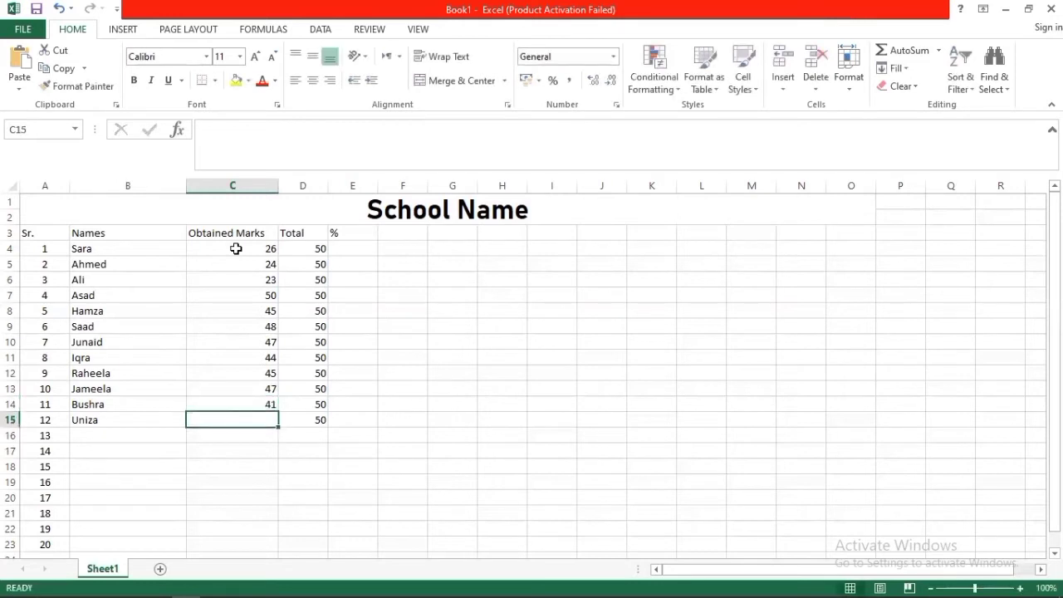
pyautogui.write('42')
pyautogui.press('Return')
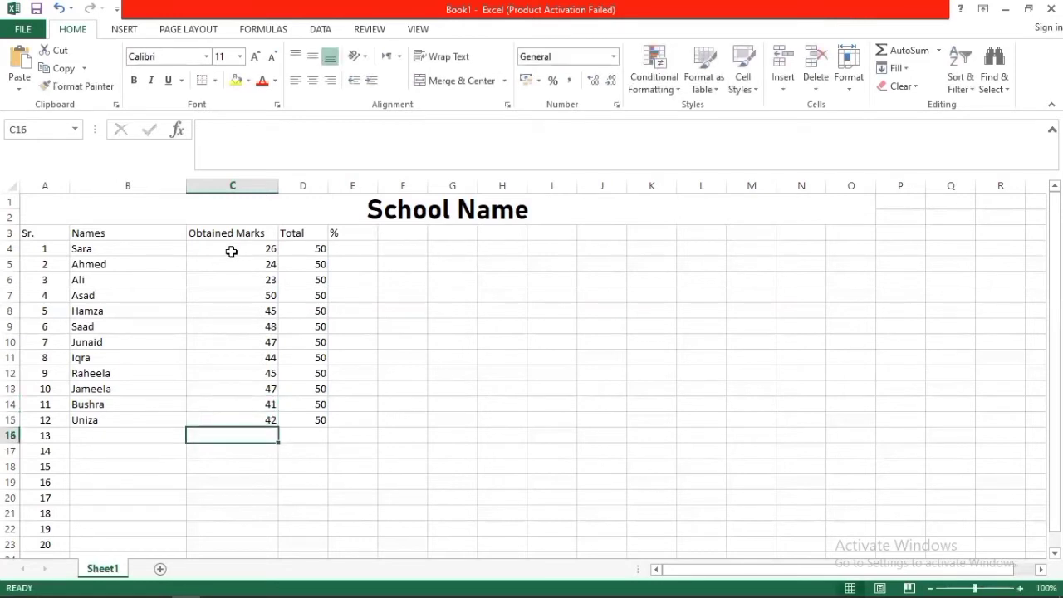
# Enter the formula =C4/D4*100 in E4, giving a percentage of 52.
pyautogui.click(353, 252)
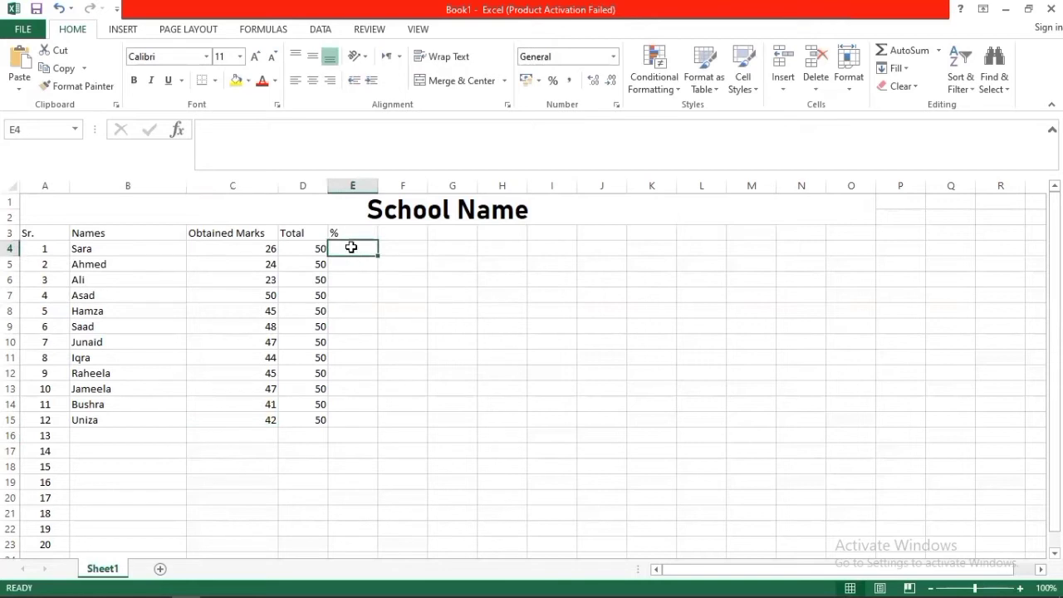
pyautogui.write('=')
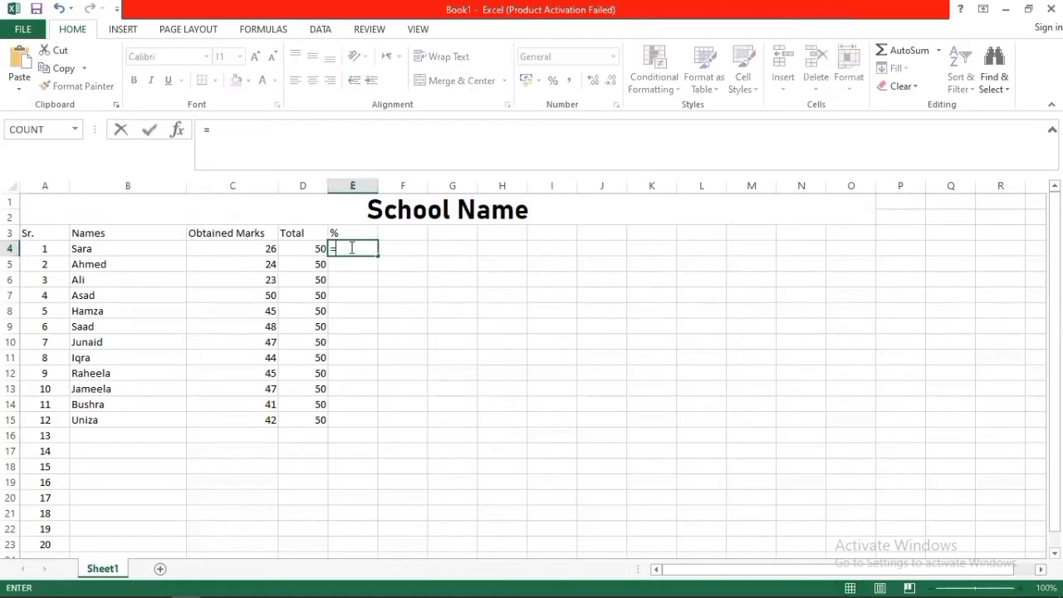
pyautogui.click(266, 248)
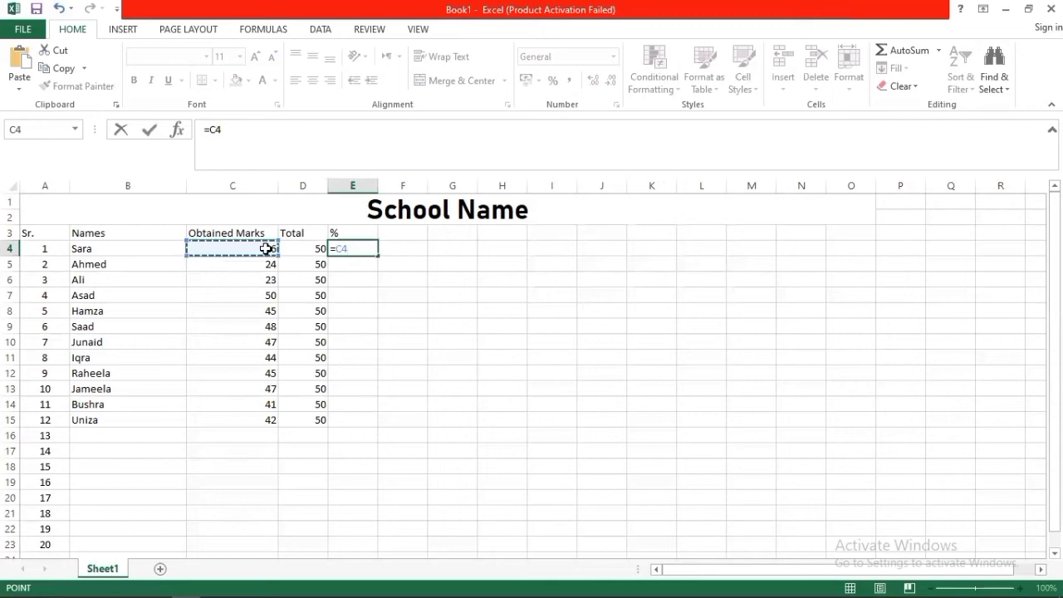
pyautogui.write('/')
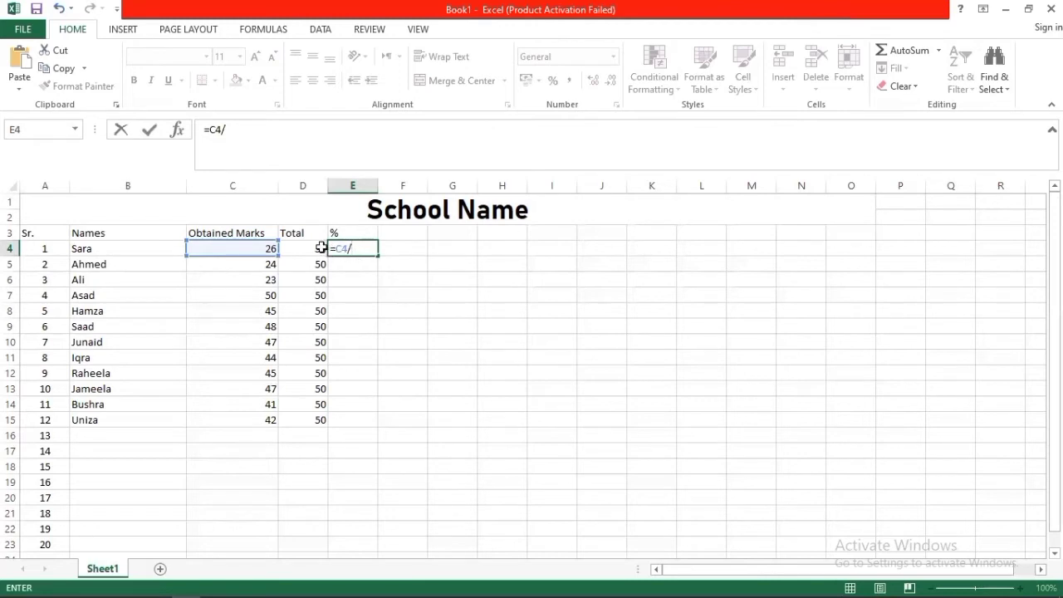
pyautogui.click(318, 250)
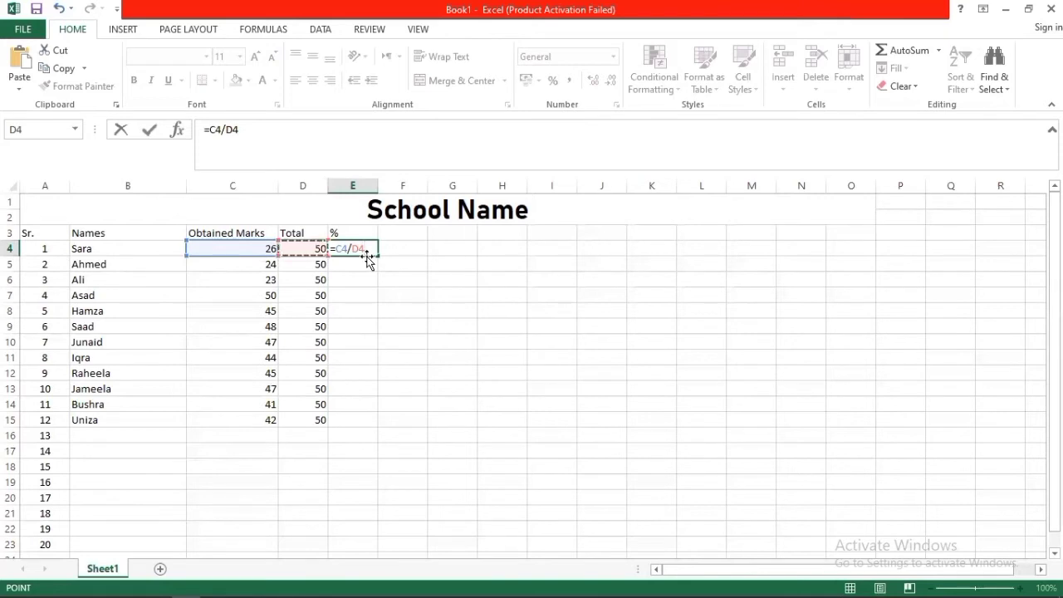
pyautogui.write('*100')
pyautogui.press('Return')
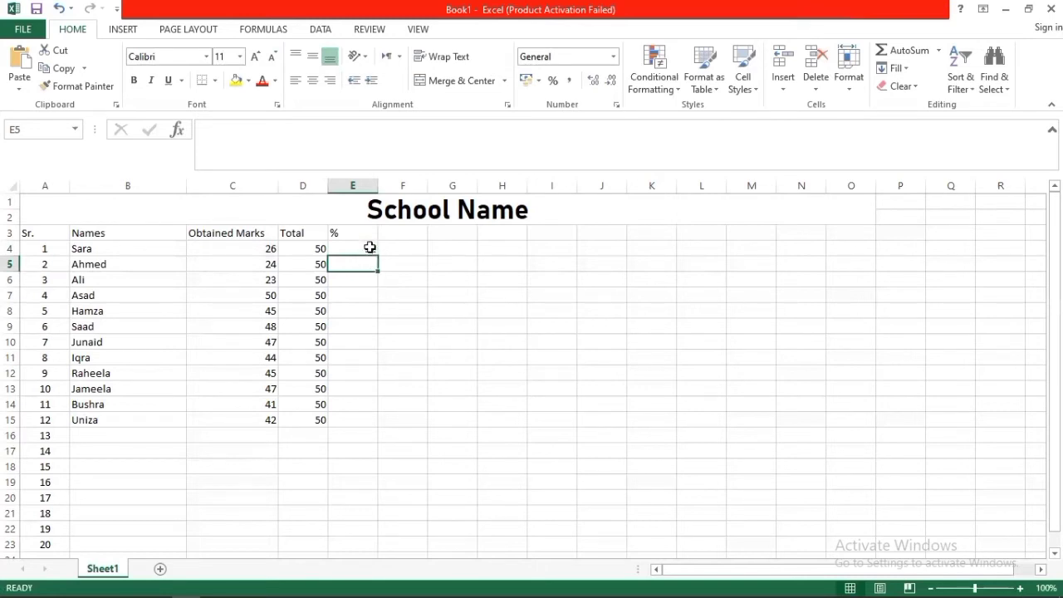
pyautogui.click(370, 247)
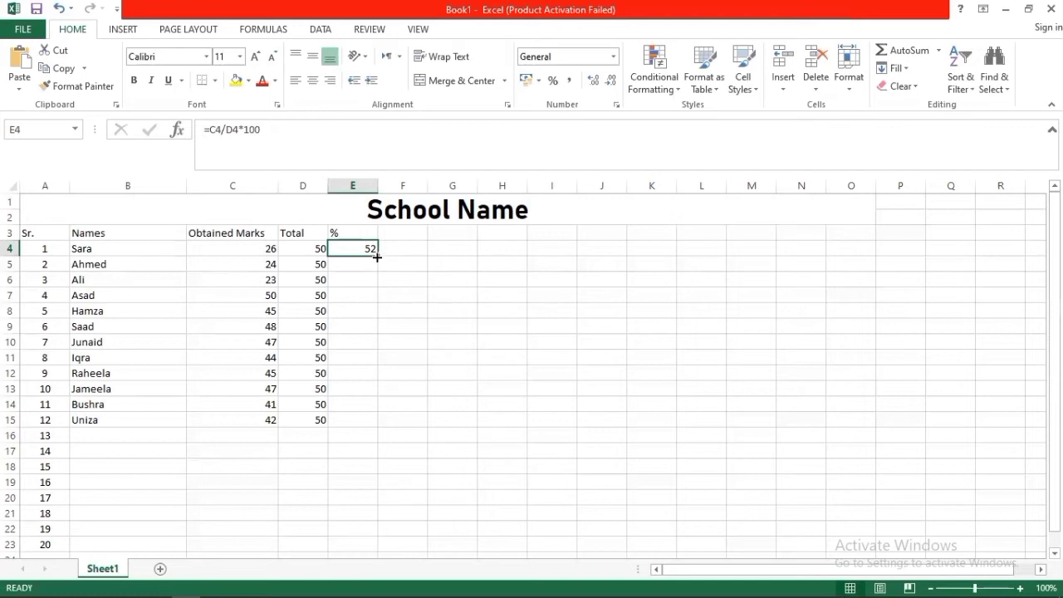
# Fill the percentage formula down to Uniza's row and repoint E4's formula at an empty cell, showing 0.
pyautogui.moveTo(377, 258); pyautogui.dragTo(368, 421)
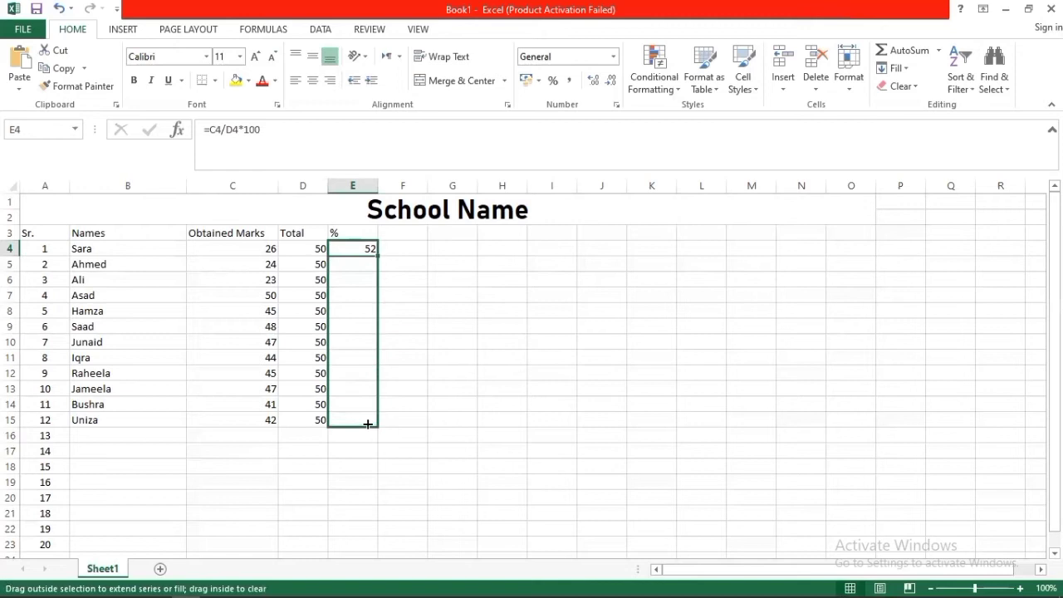
pyautogui.moveTo(368, 423); pyautogui.dragTo(369, 425)
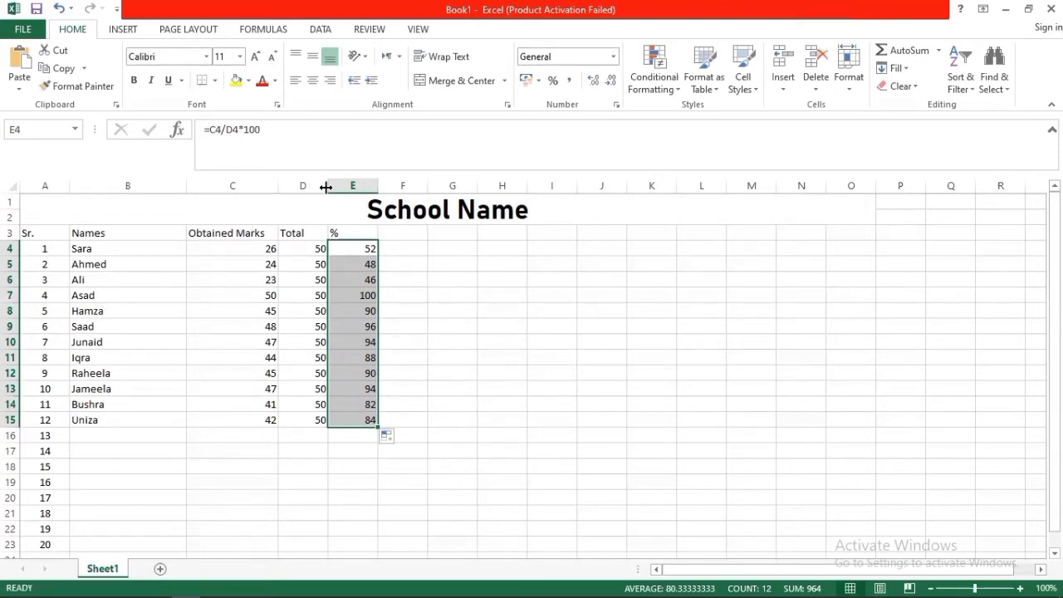
pyautogui.moveTo(266, 129); pyautogui.dragTo(200, 126)
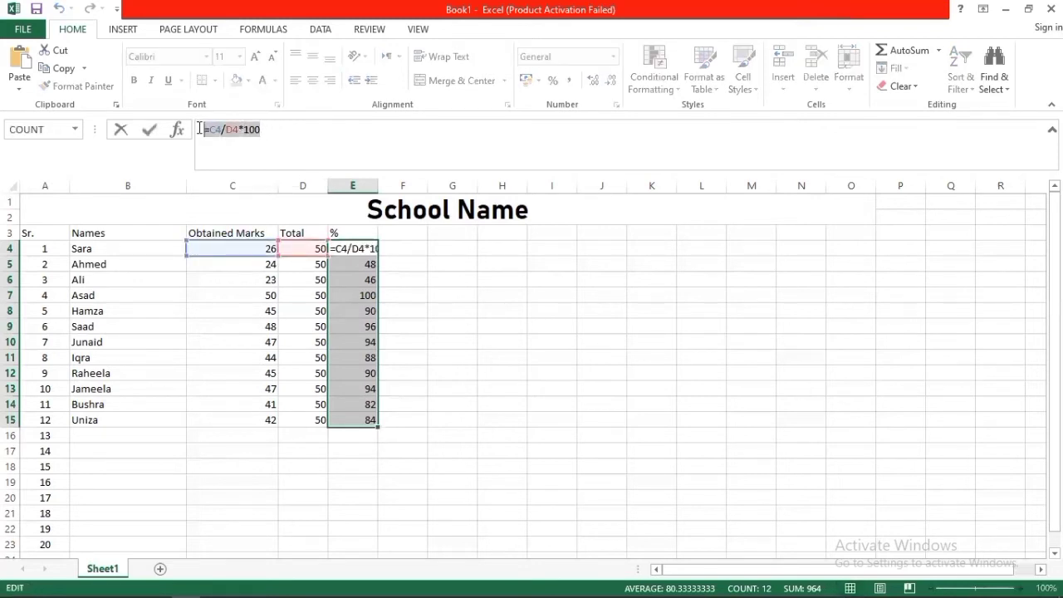
pyautogui.click(479, 323)
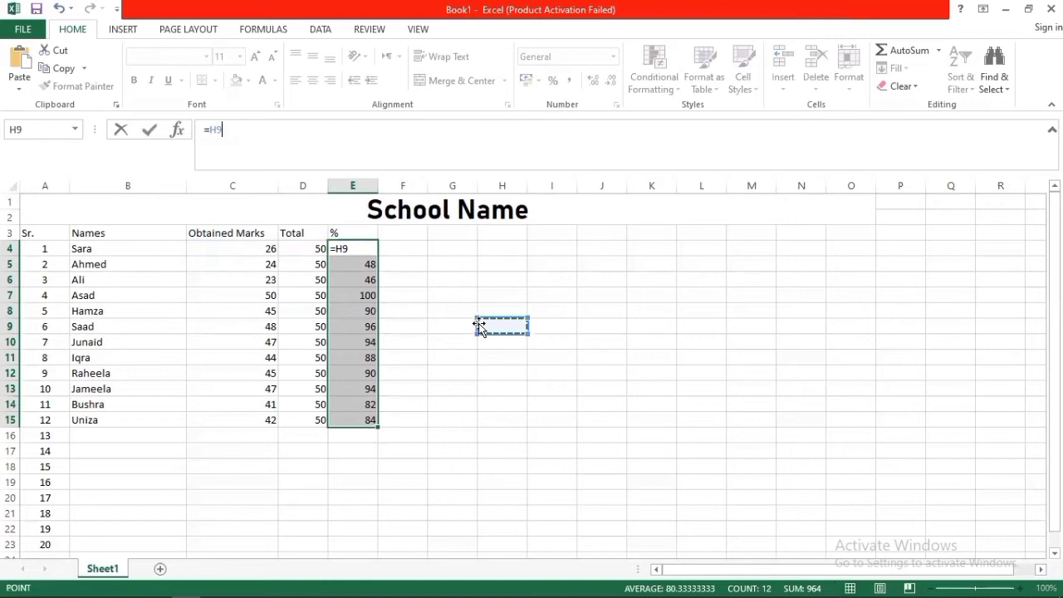
pyautogui.click(402, 346)
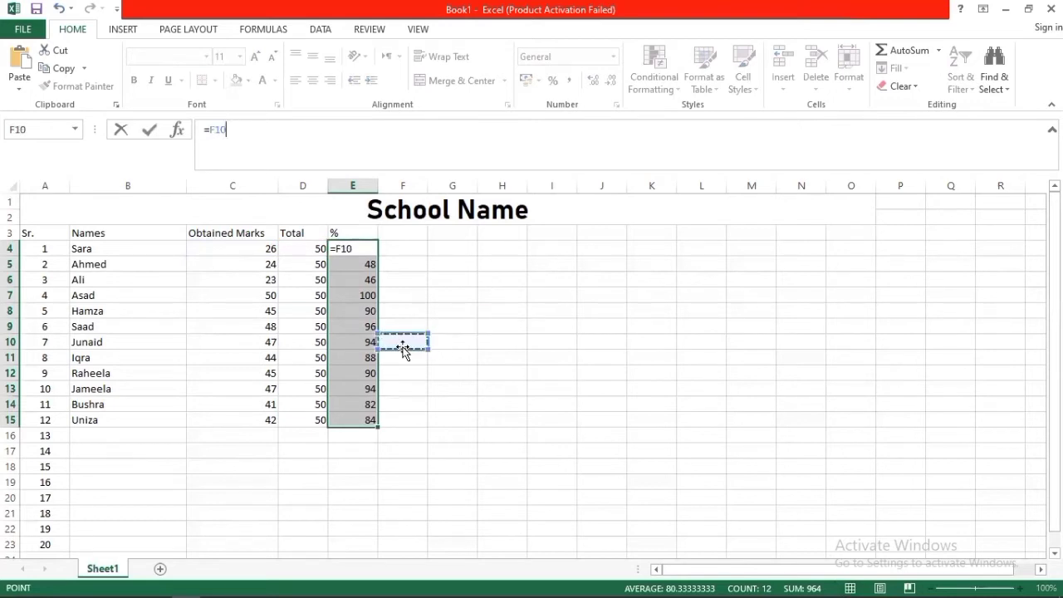
pyautogui.hotkey('ctrl', 'z')
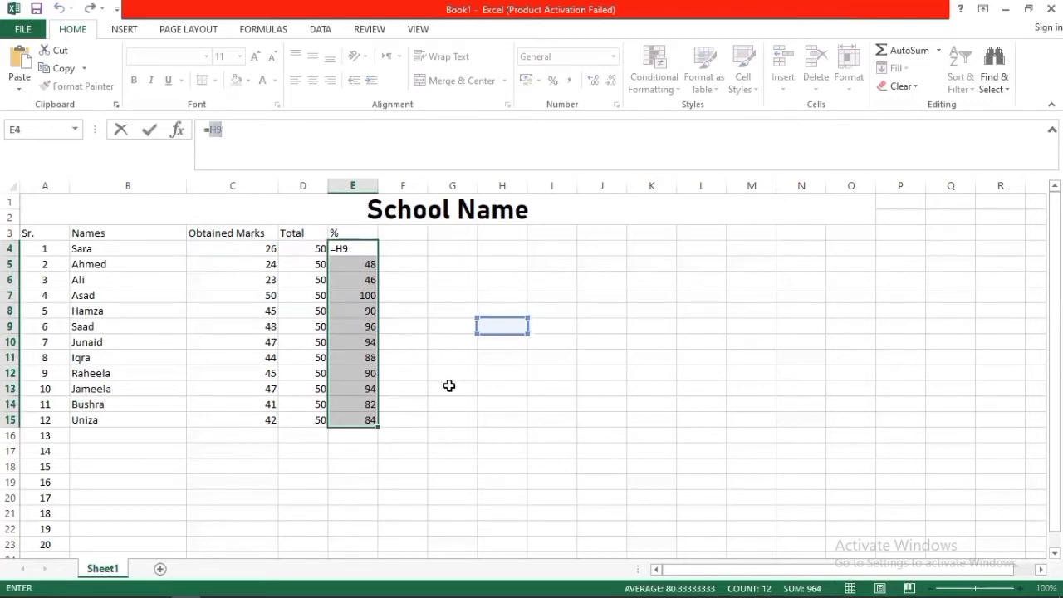
pyautogui.hotkey('ctrl', 'y')
pyautogui.hotkey('ctrl', 'z')
pyautogui.hotkey('ctrl', 'y')
# Merge and centre the blank block G8:I10 beside the table.
pyautogui.click(455, 370)
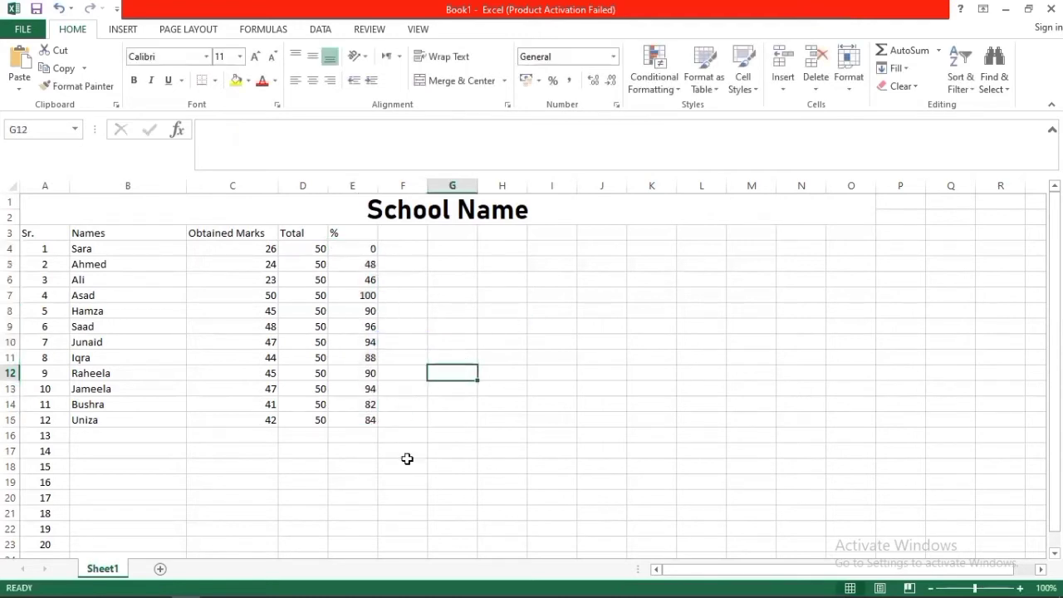
pyautogui.moveTo(444, 308); pyautogui.dragTo(574, 344)
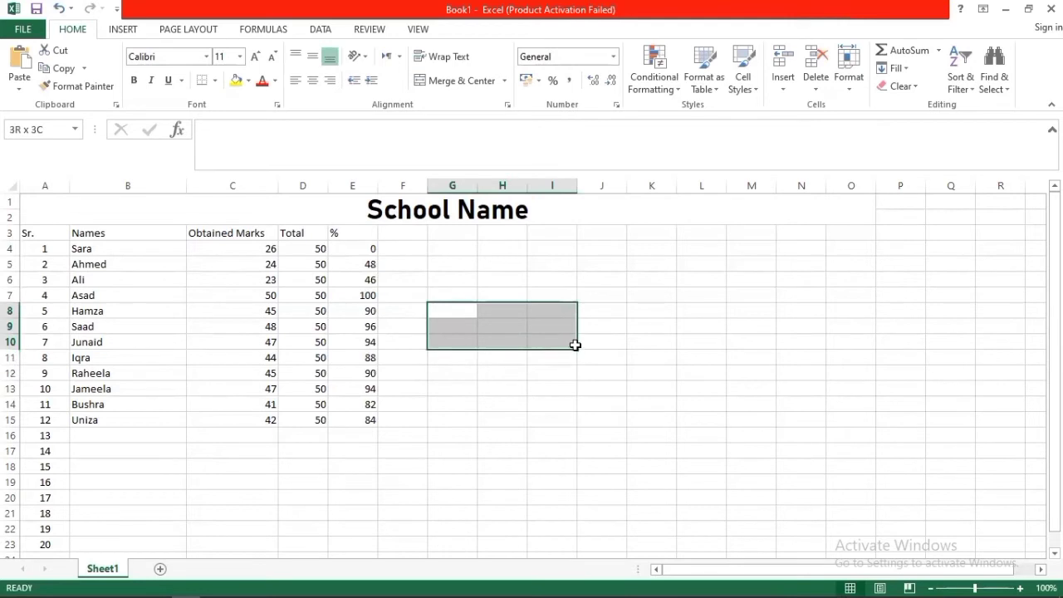
pyautogui.click(440, 83)
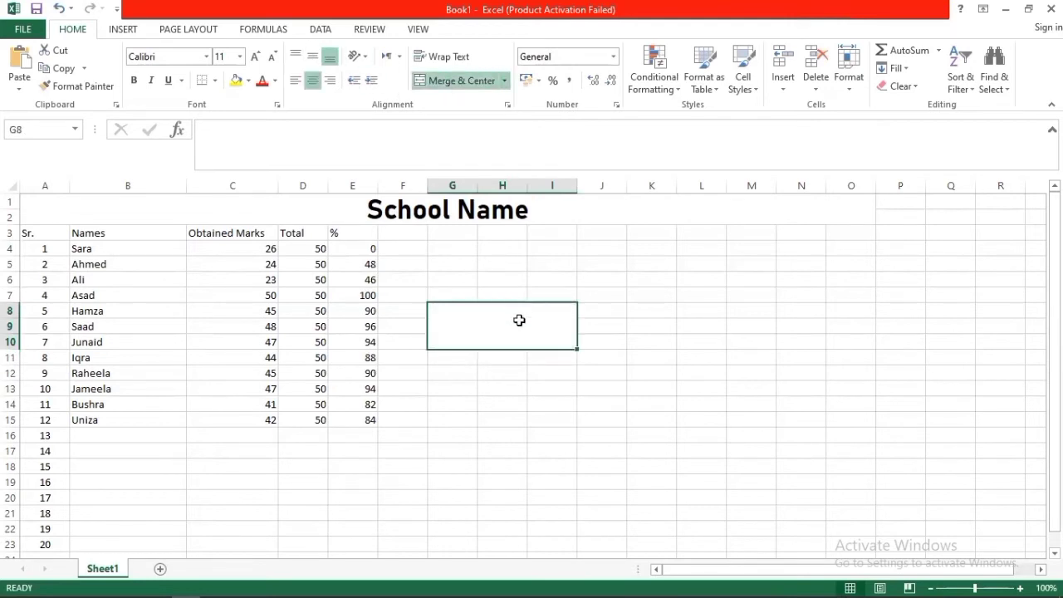
# Enter =Obtained/Total*100 in merged cell G8, which returns #NAME?
pyautogui.write('=')
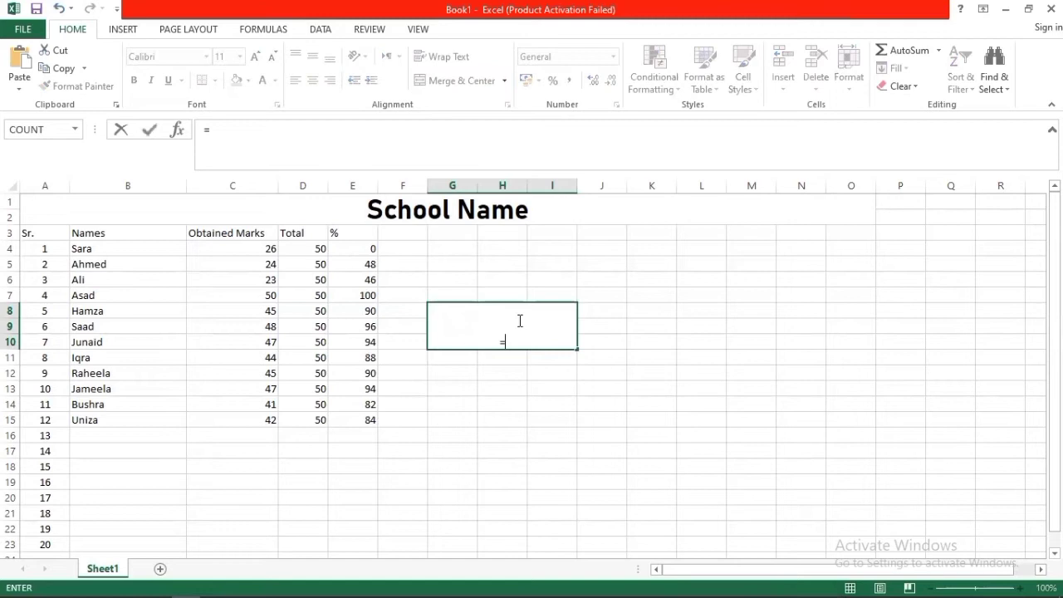
pyautogui.write('Obtained/')
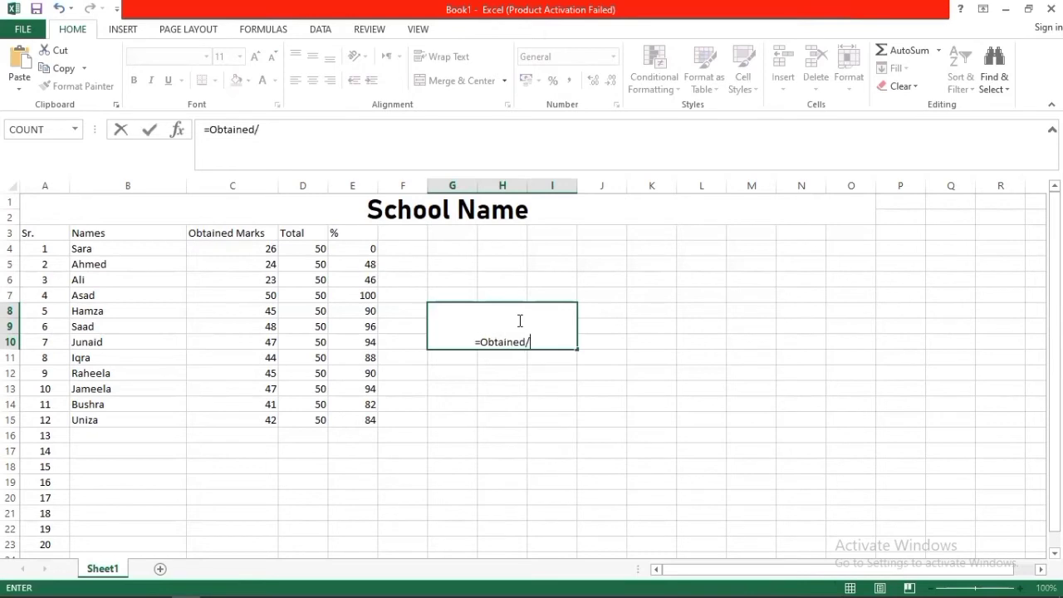
pyautogui.write('Total*100')
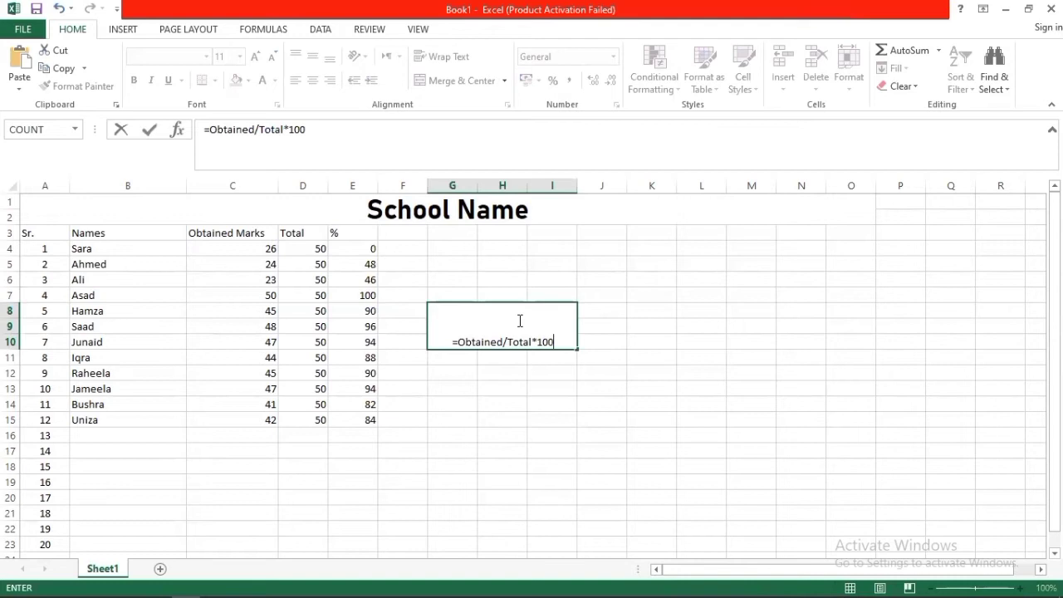
pyautogui.click(359, 249)
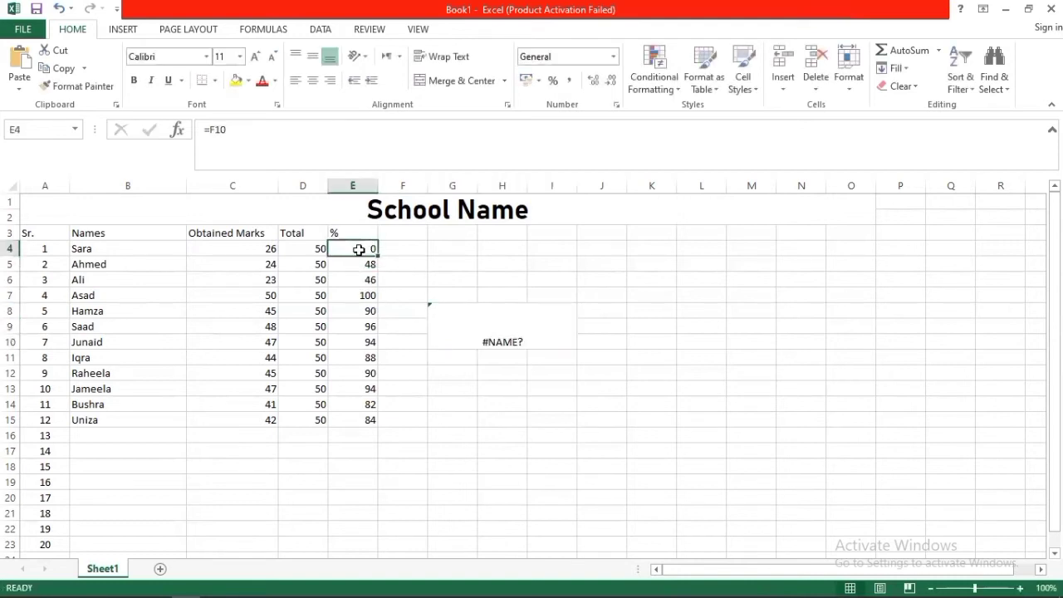
# Re-enter E4 as =C4/D4*100 so Sara's percentage shows 52.
pyautogui.write('=')
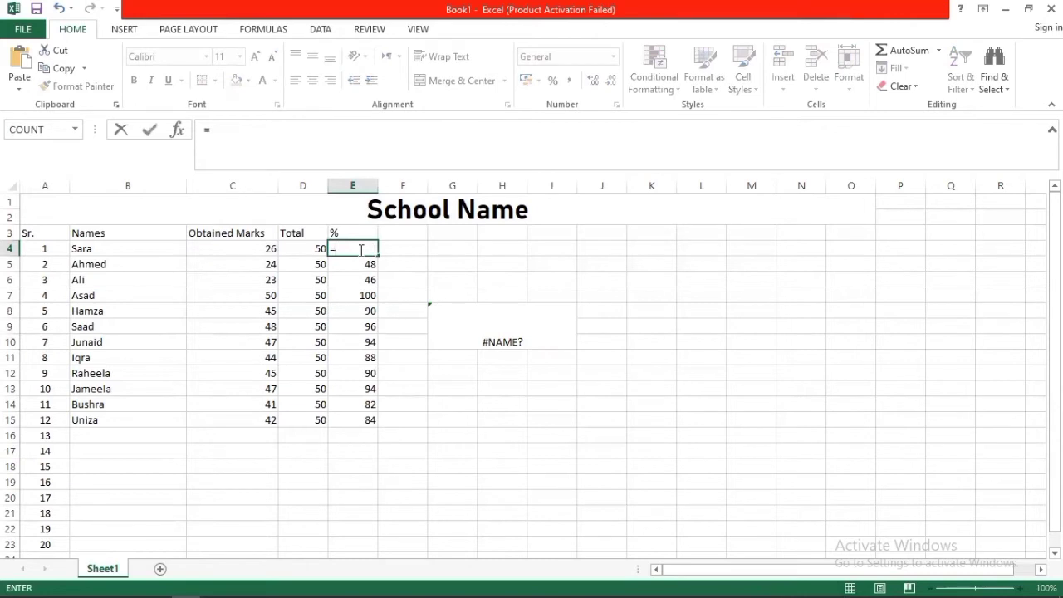
pyautogui.click(259, 249)
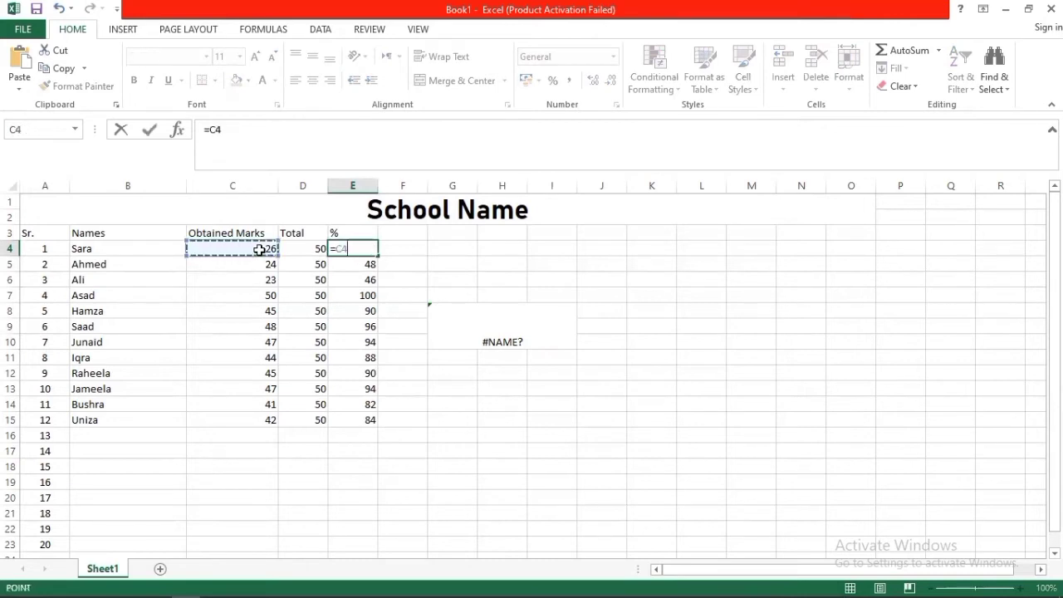
pyautogui.write('/')
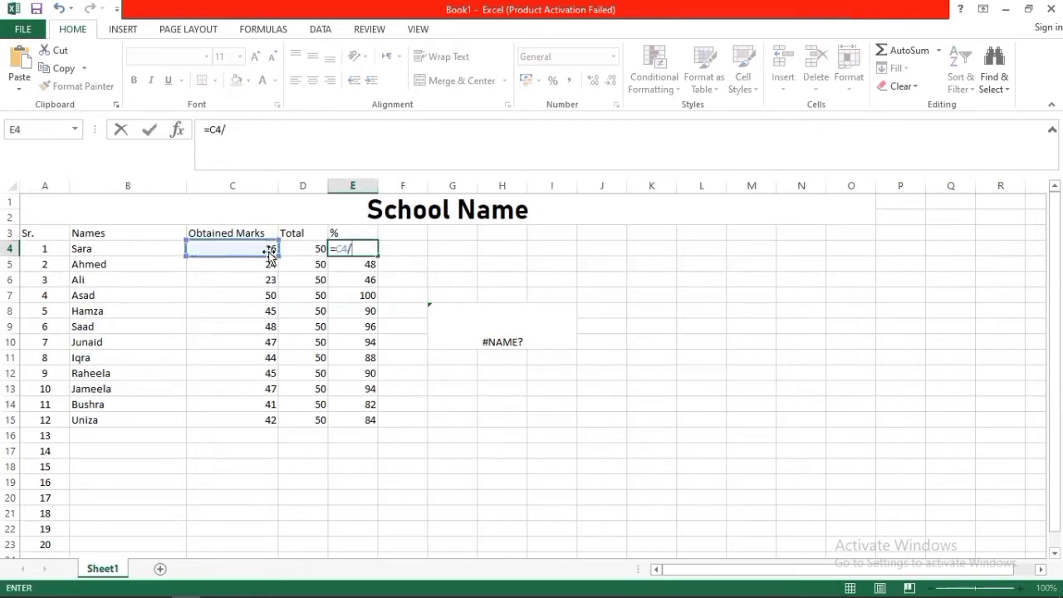
pyautogui.click(314, 249)
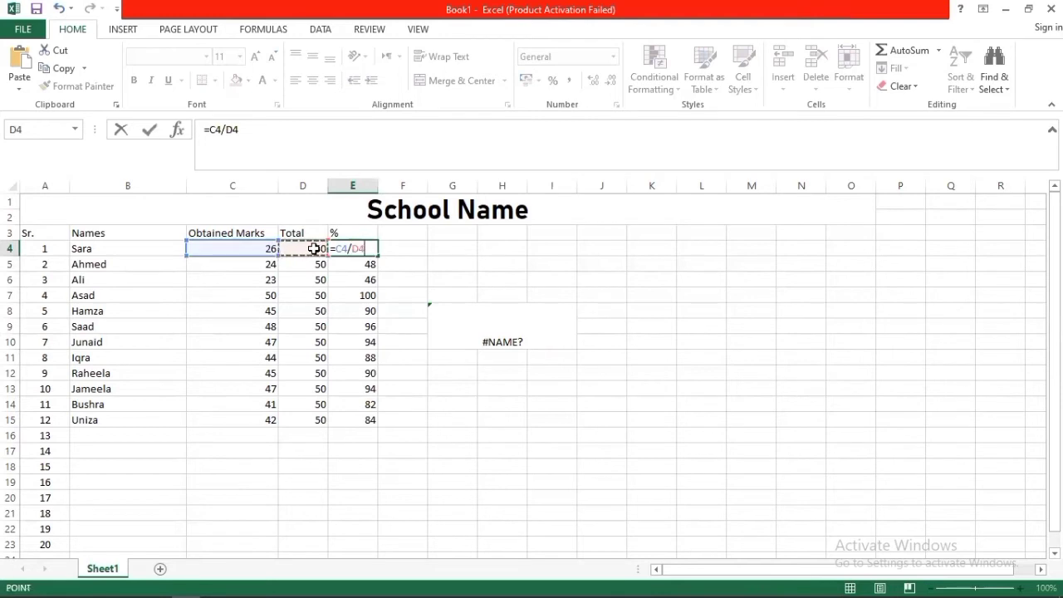
pyautogui.write('*1000')
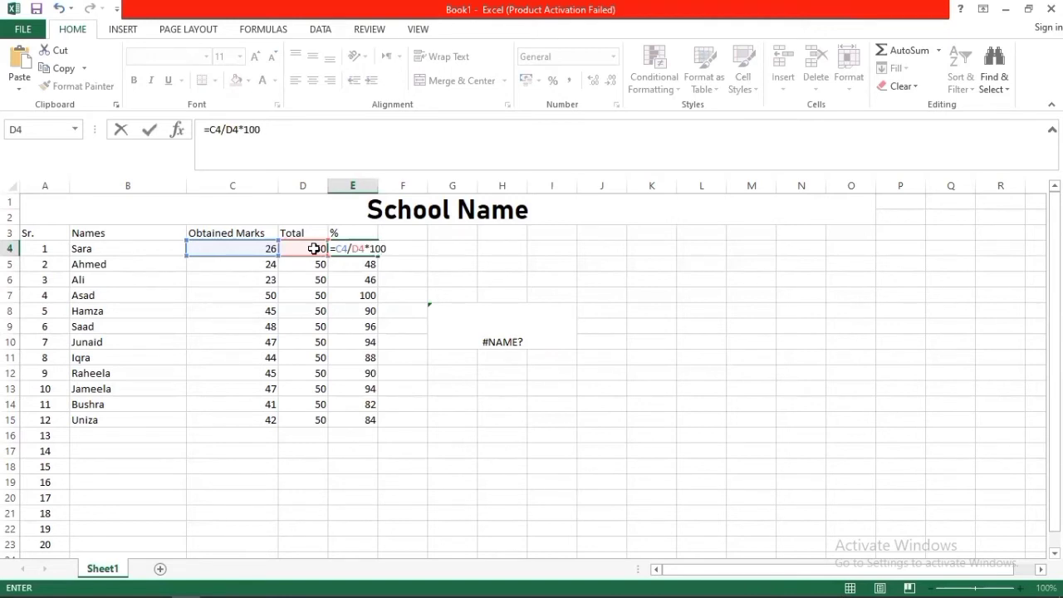
pyautogui.press('Return')
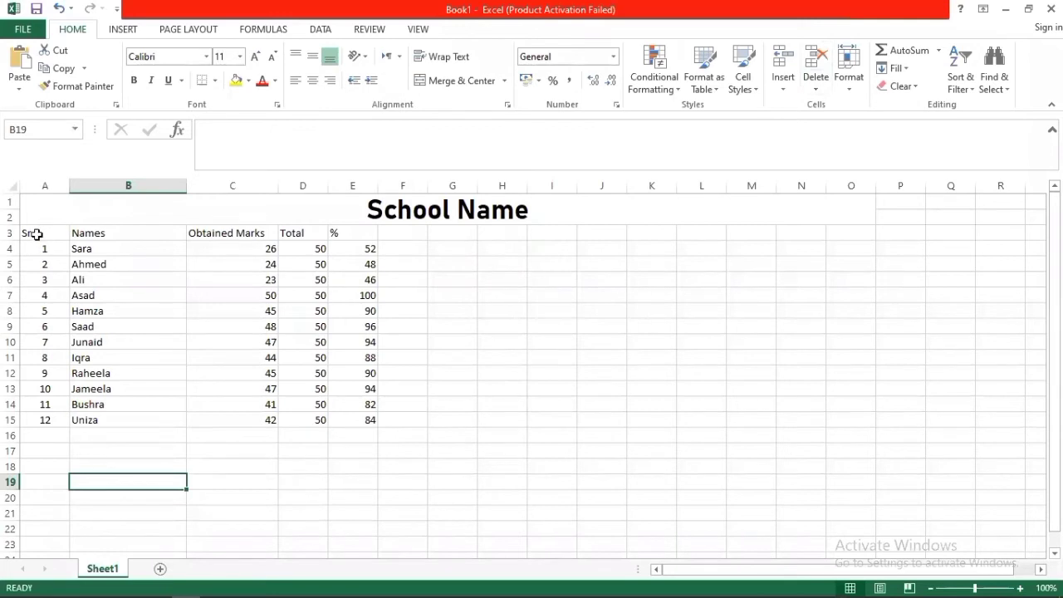
# Give A3:E15 all borders and centred contents, and bold the row 3 headers.
pyautogui.moveTo(39, 234); pyautogui.dragTo(373, 420)
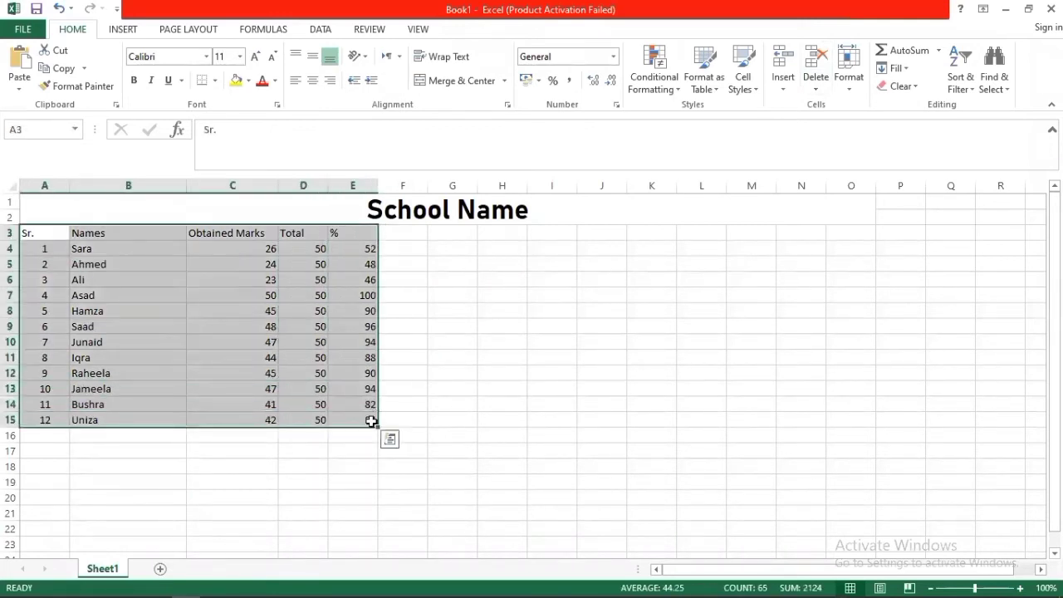
pyautogui.click(216, 83)
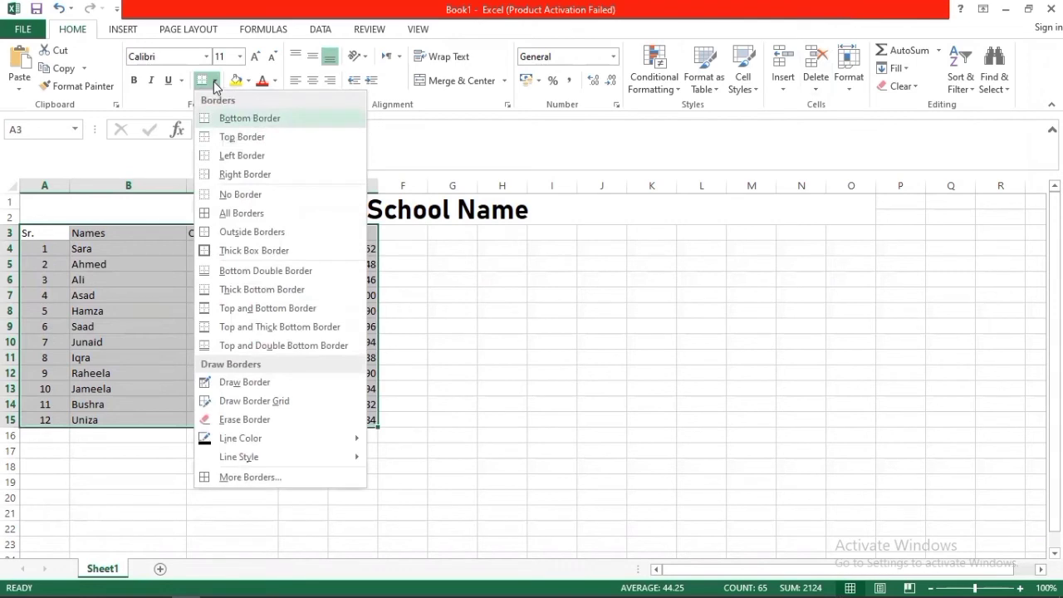
pyautogui.click(221, 214)
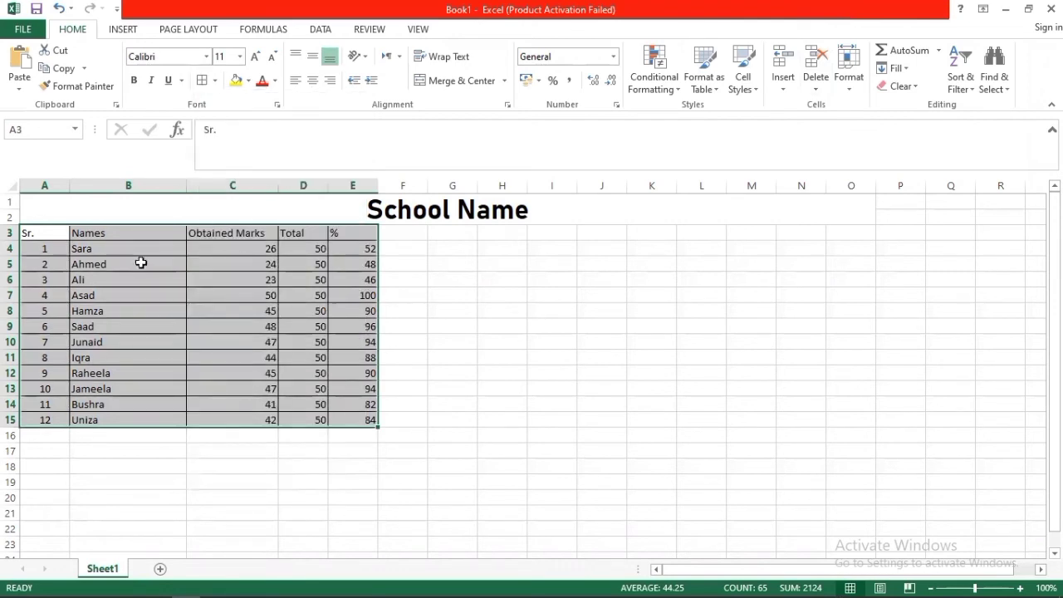
pyautogui.click(313, 81)
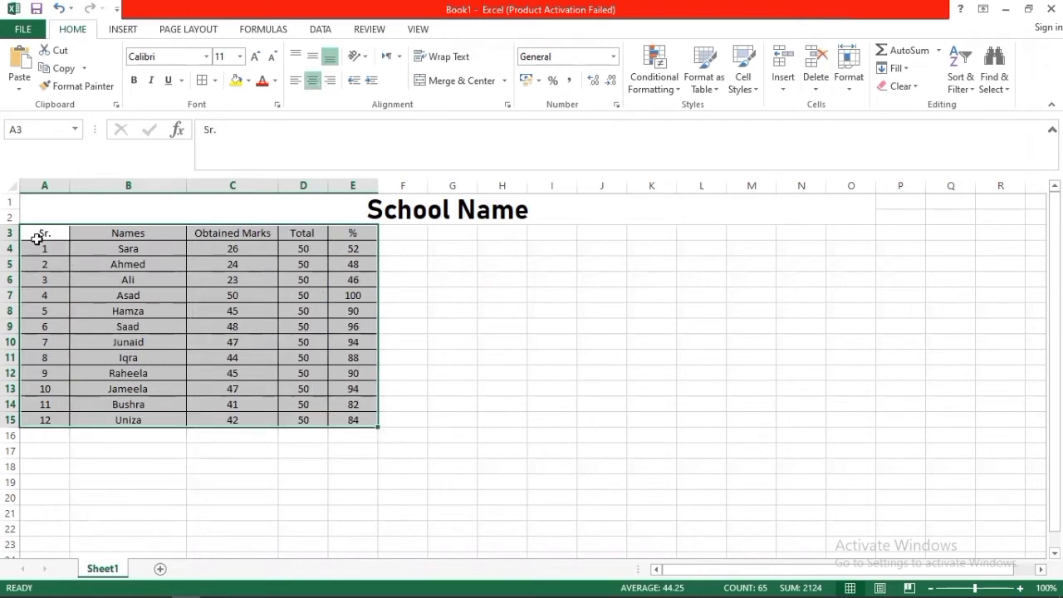
pyautogui.moveTo(36, 239); pyautogui.dragTo(337, 239)
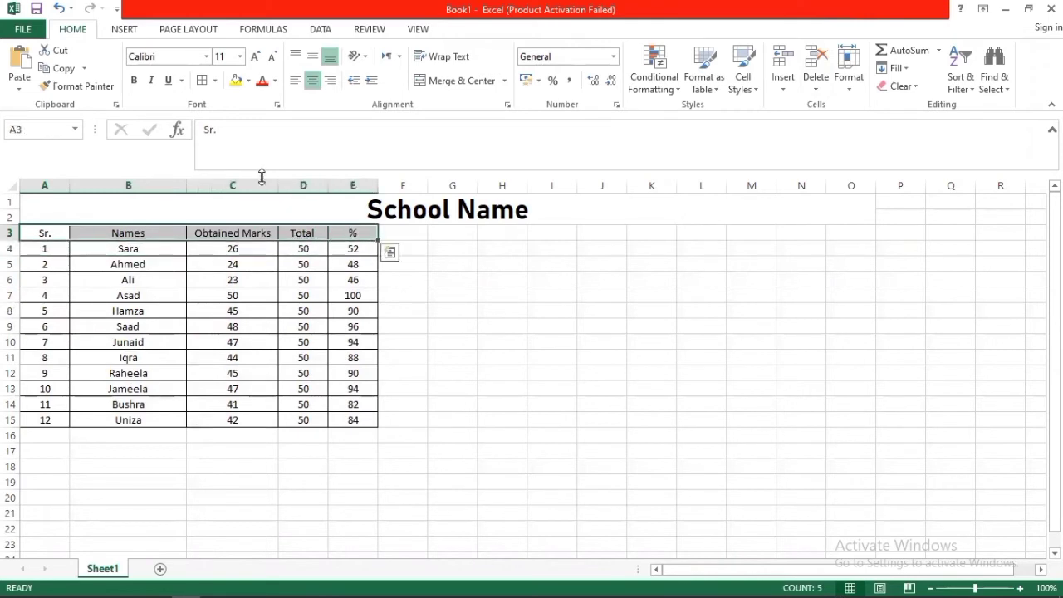
pyautogui.click(135, 82)
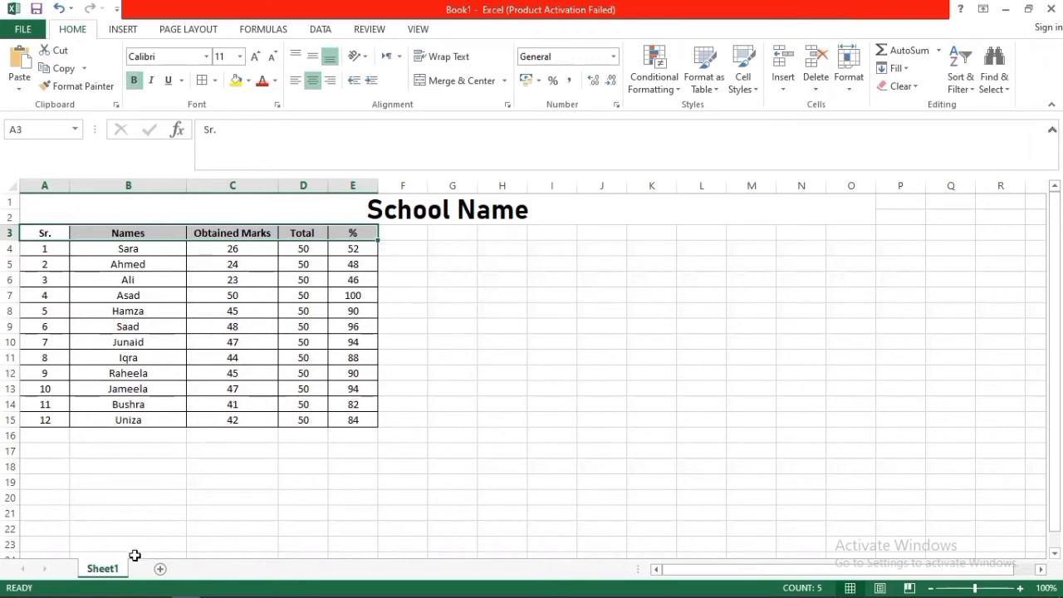
# Rename the Sheet1 tab to English.
pyautogui.rightClick(105, 569)
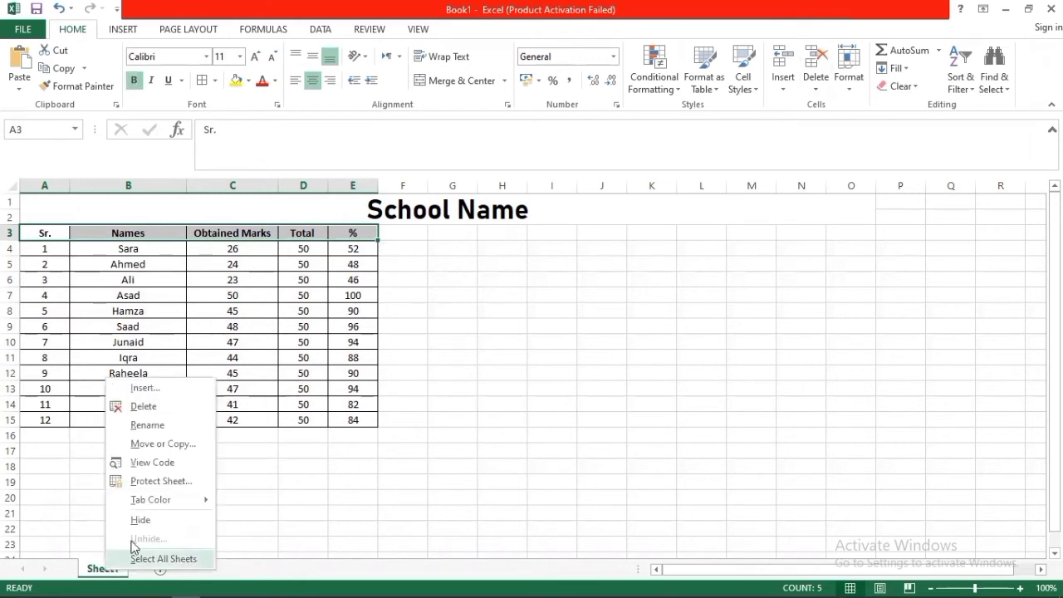
pyautogui.click(167, 426)
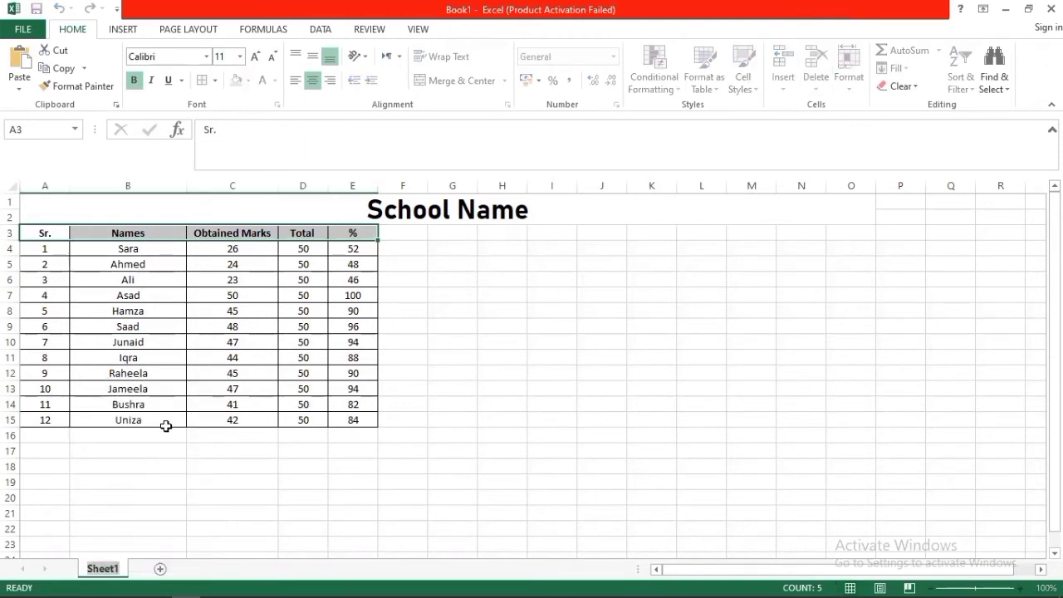
pyautogui.press('BackSpace')
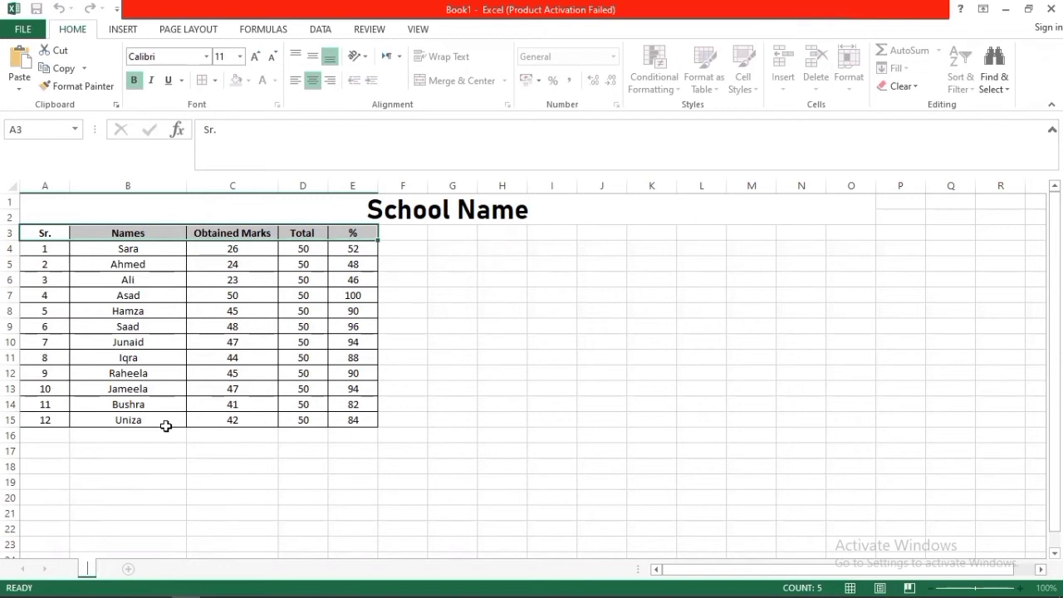
pyautogui.write('English')
pyautogui.press('Return')
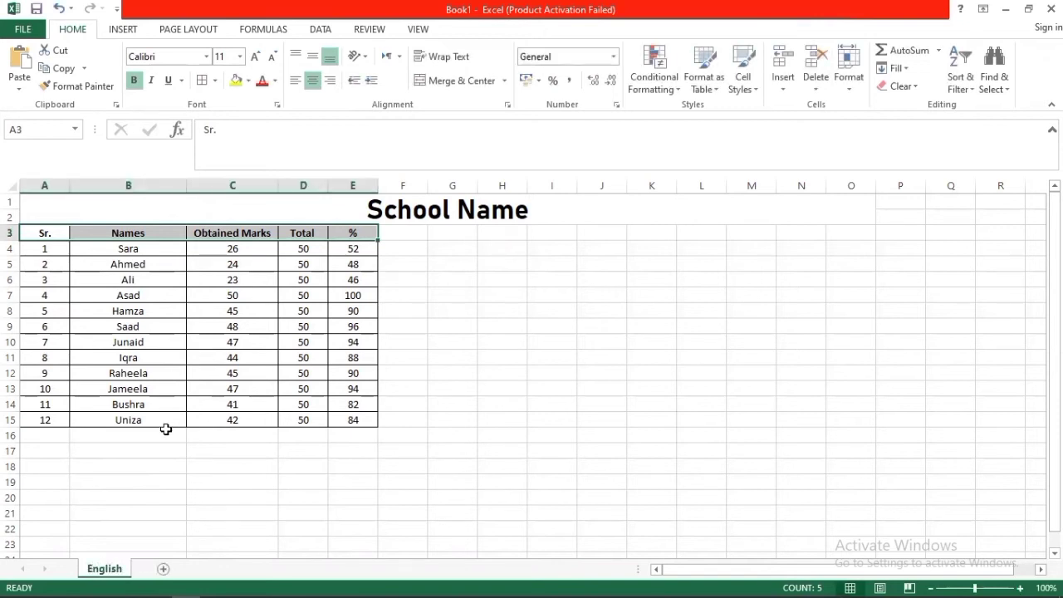
# Duplicate the English sheet and name the copy Urdu.
pyautogui.rightClick(108, 566)
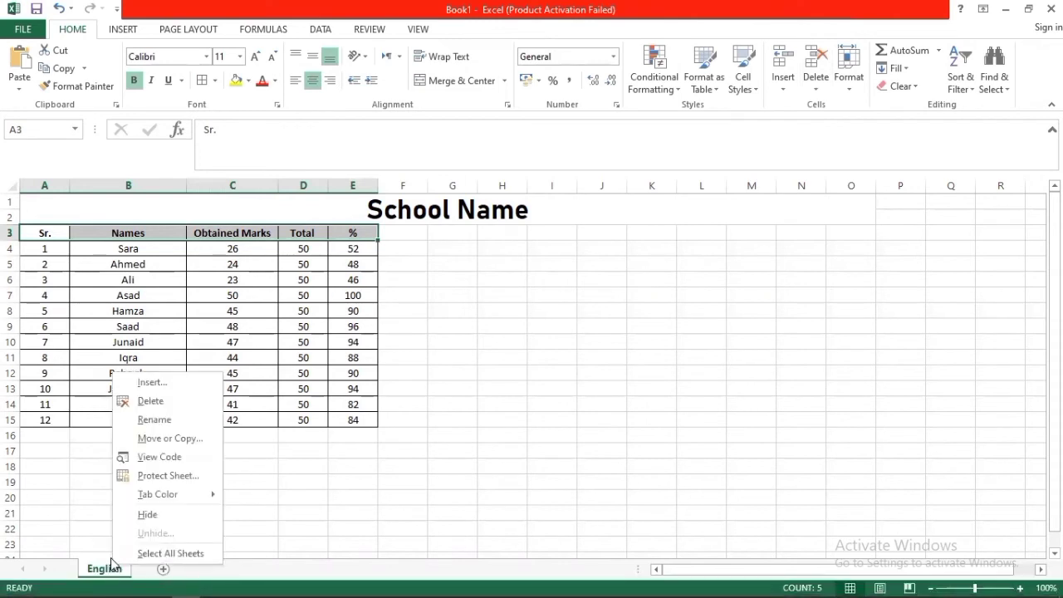
pyautogui.click(177, 440)
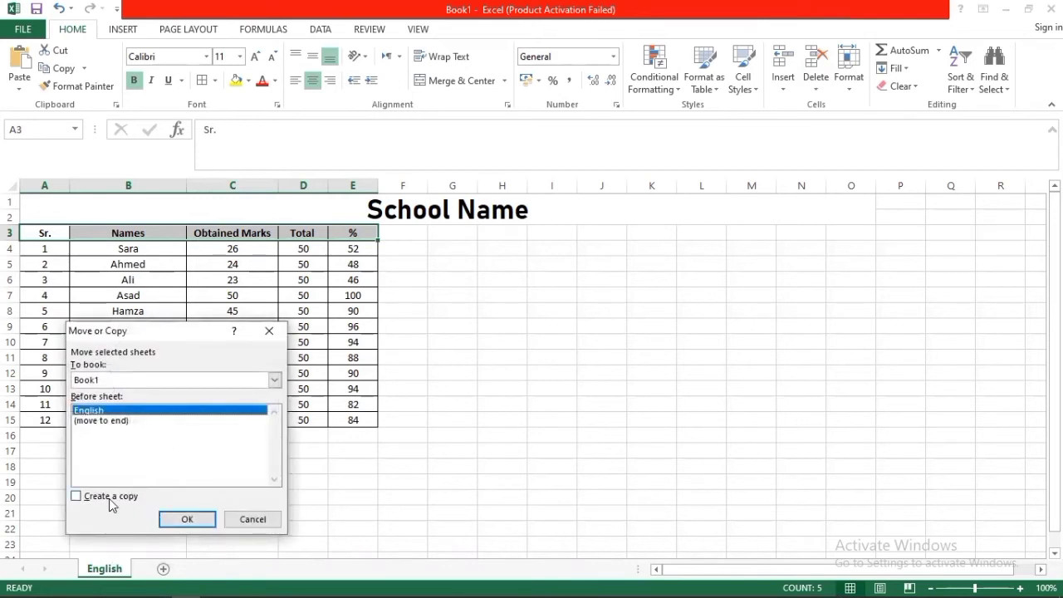
pyautogui.click(109, 498)
pyautogui.click(176, 523)
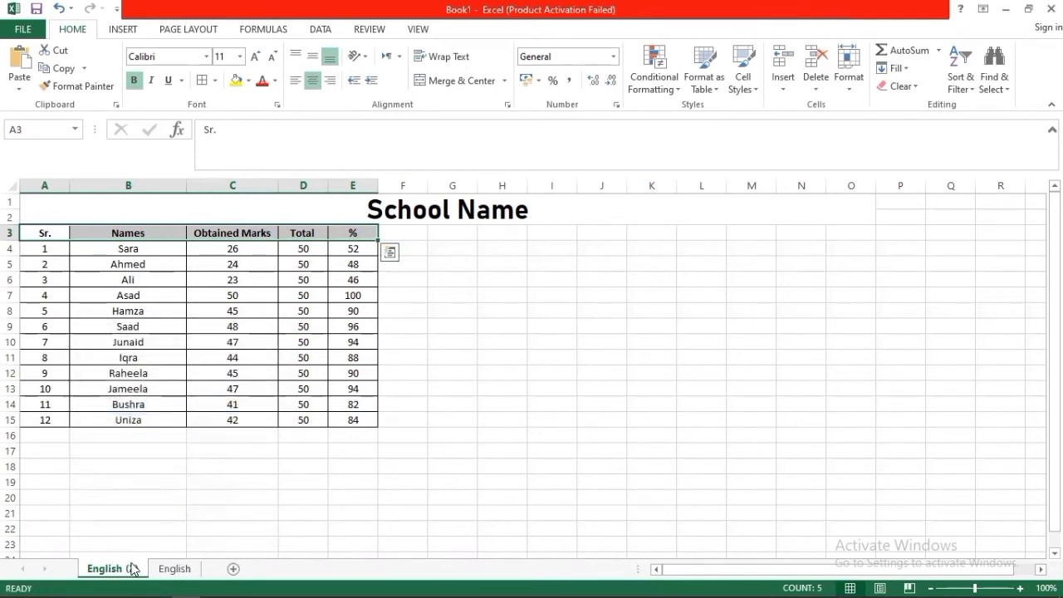
pyautogui.rightClick(132, 568)
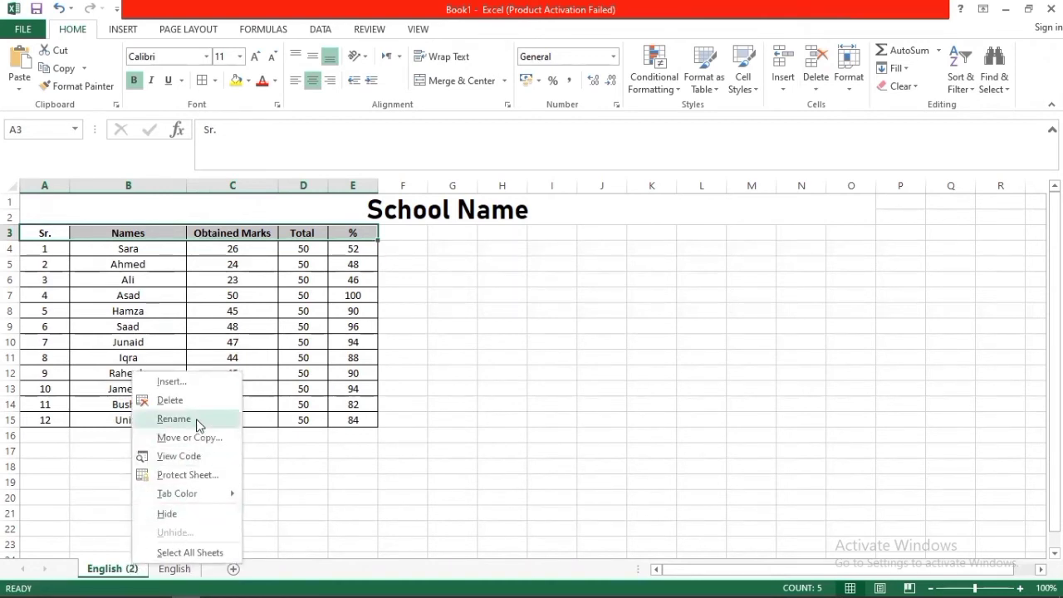
pyautogui.click(199, 421)
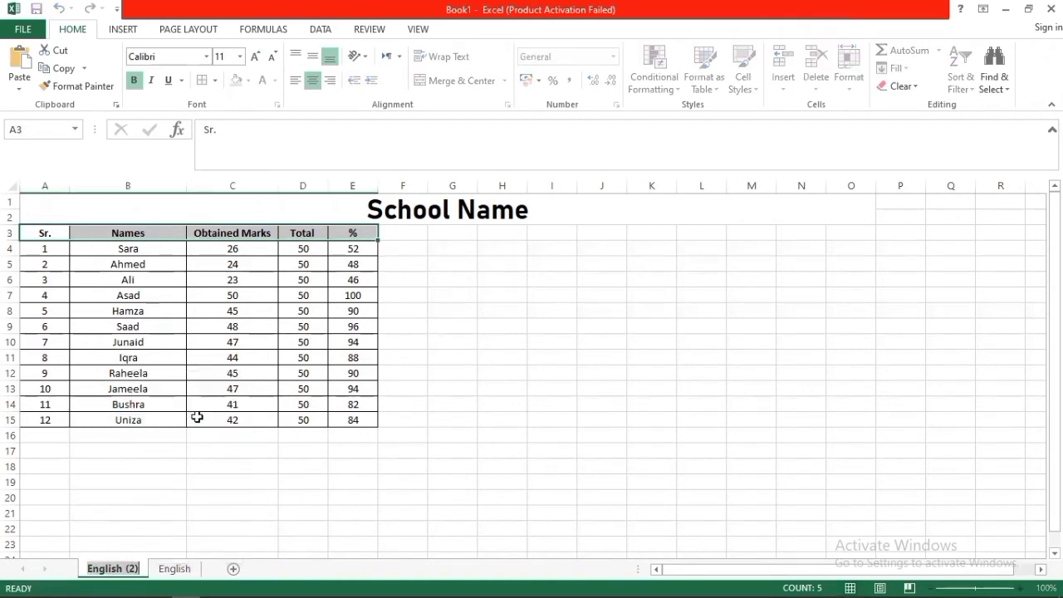
pyautogui.write('Urdu')
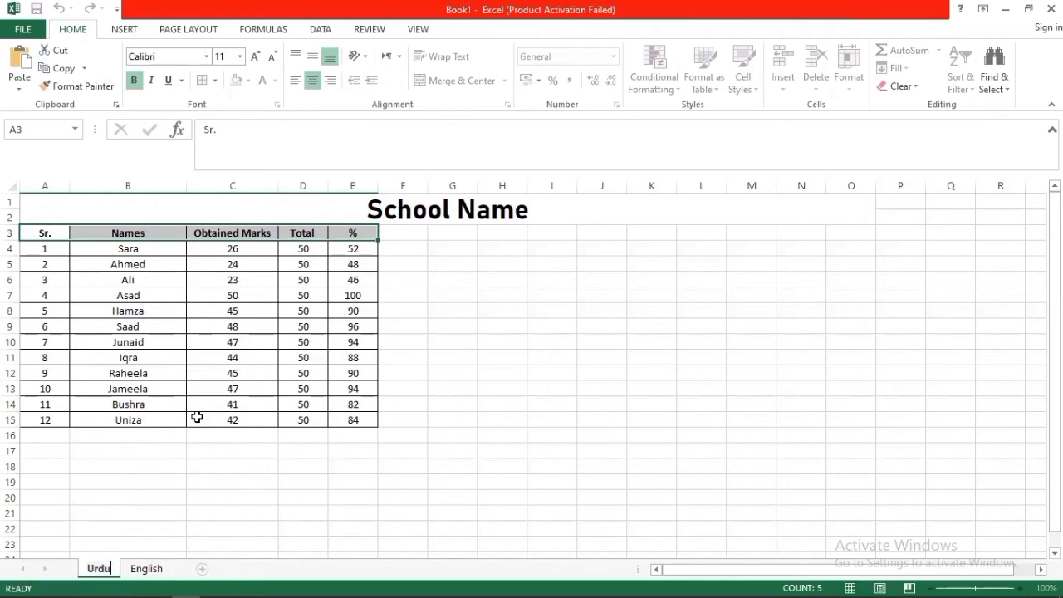
pyautogui.press('Return')
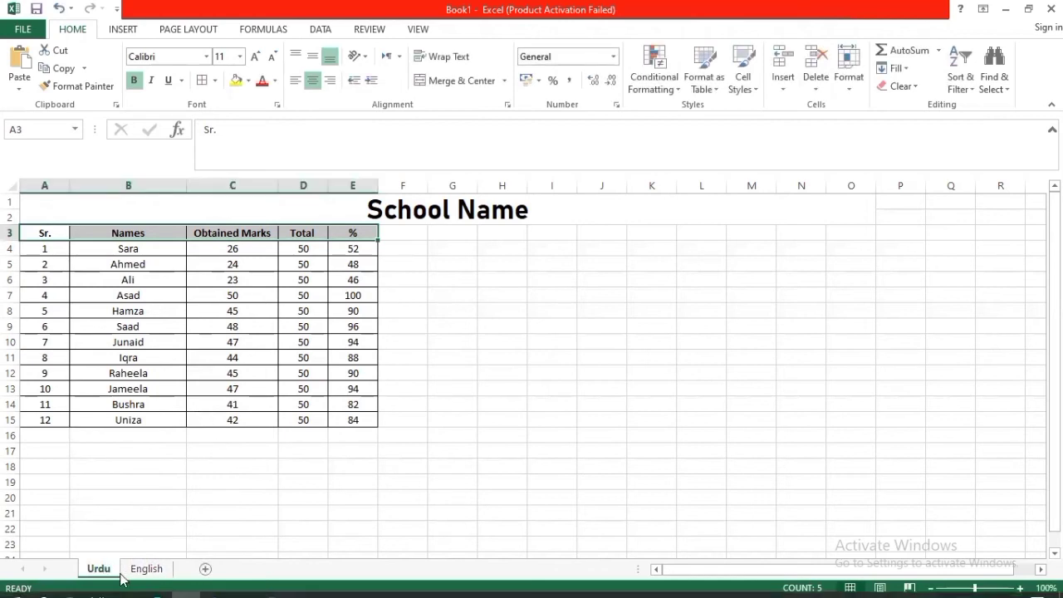
# Make another copy of the English sheet and name it Maths.
pyautogui.rightClick(147, 570)
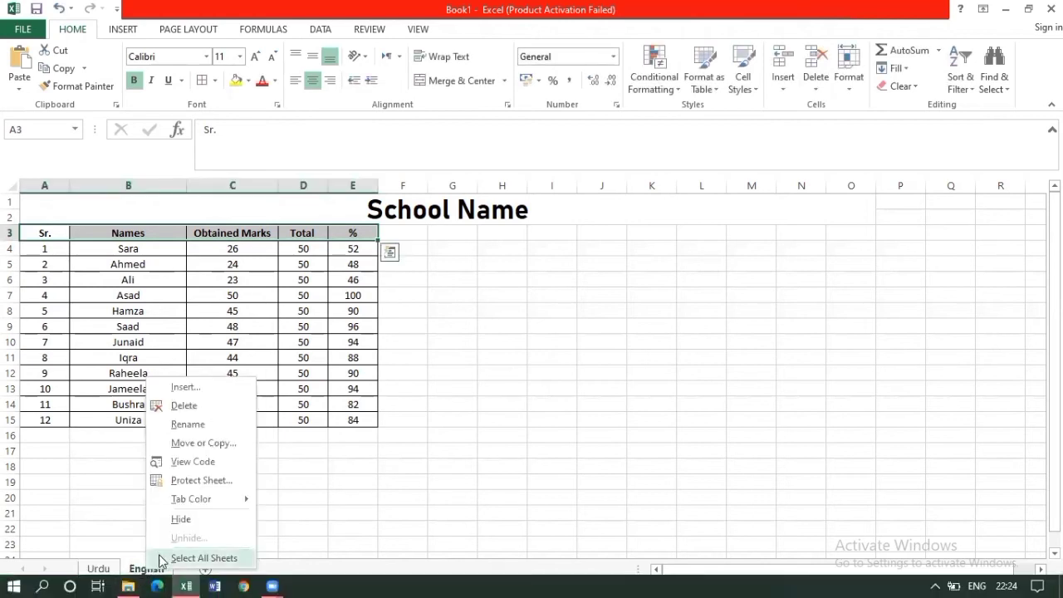
pyautogui.click(205, 443)
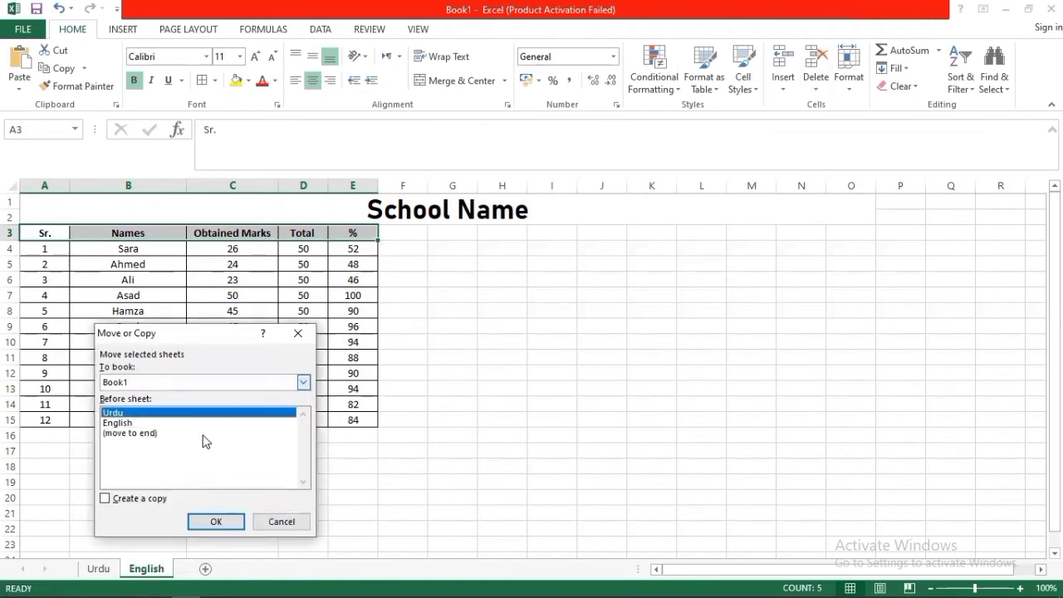
pyautogui.click(105, 498)
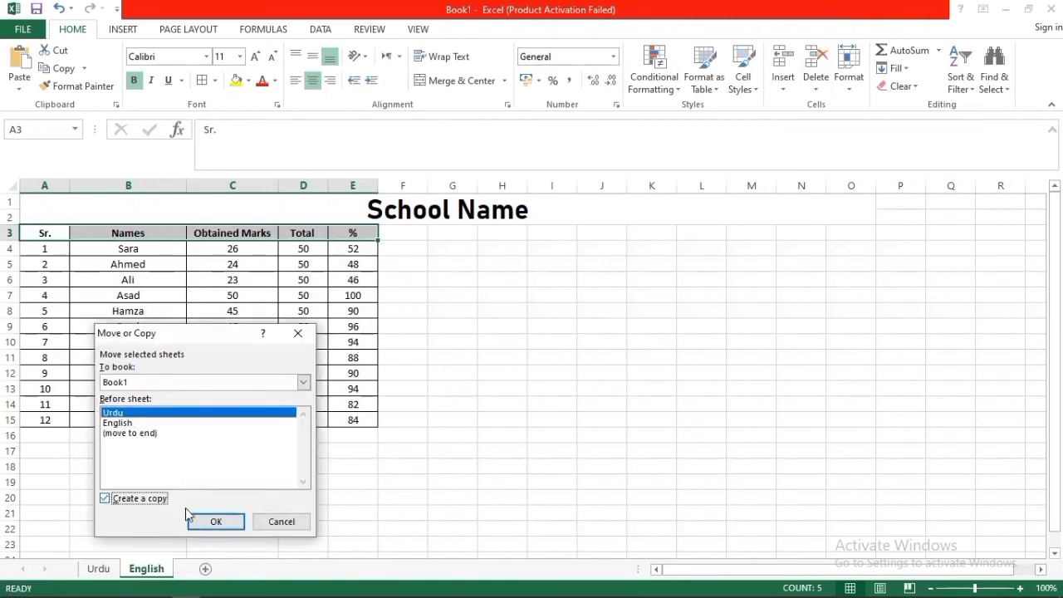
pyautogui.click(208, 521)
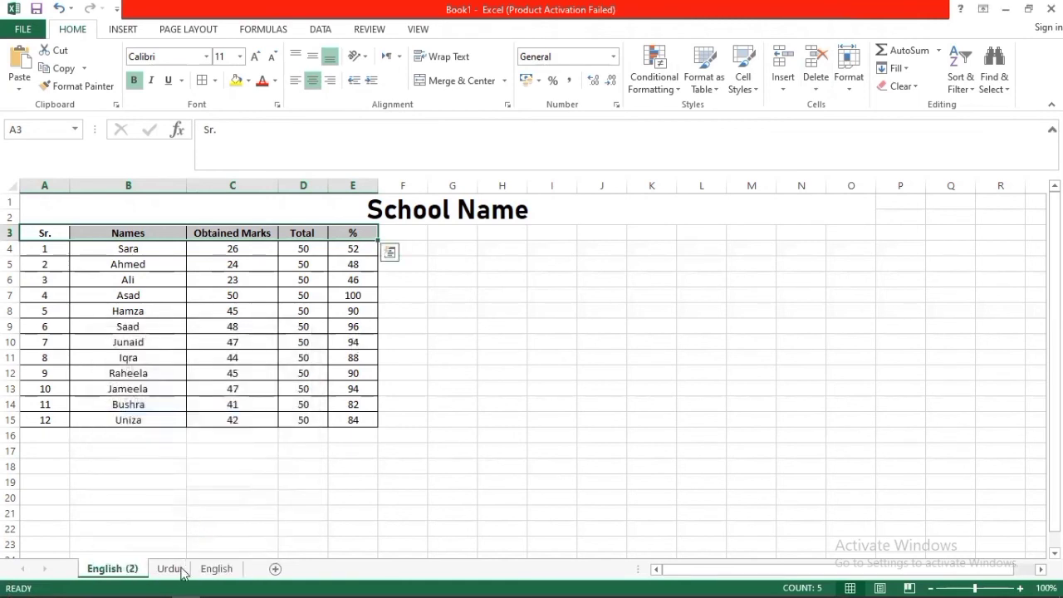
pyautogui.rightClick(109, 573)
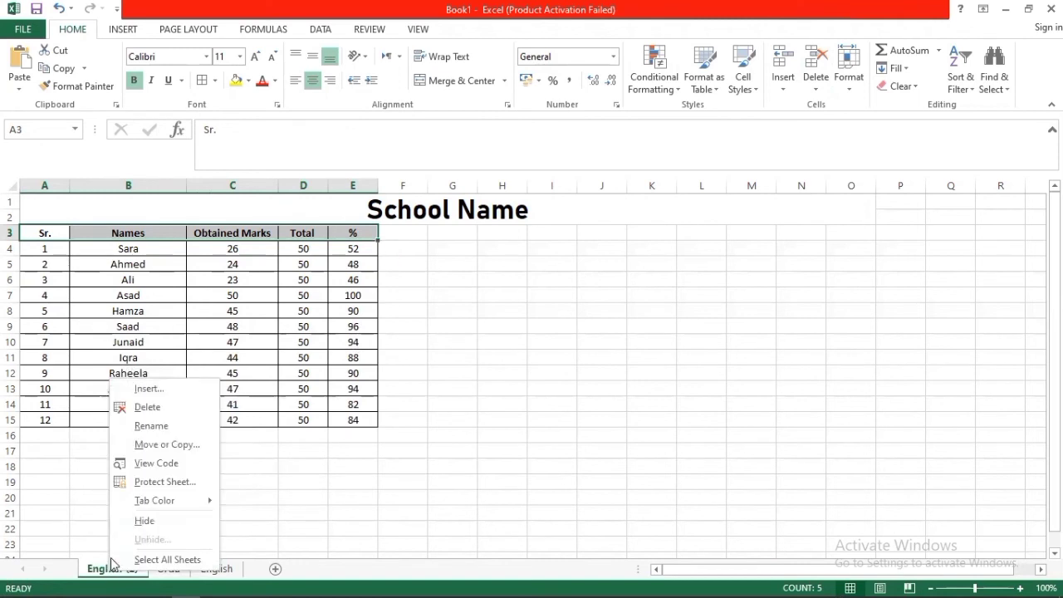
pyautogui.click(178, 427)
pyautogui.press('BackSpace')
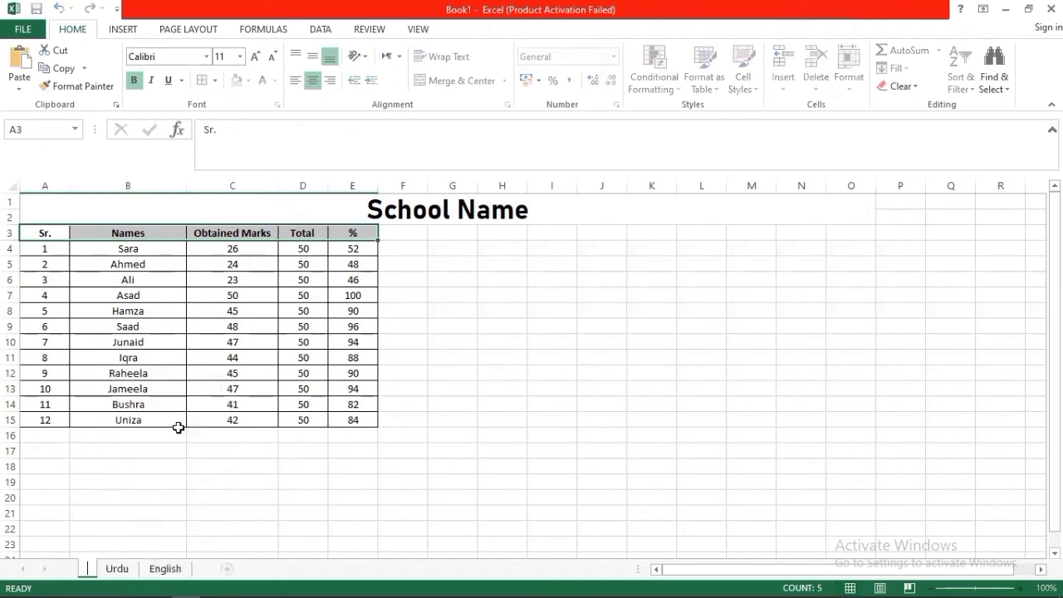
pyautogui.write('Maths')
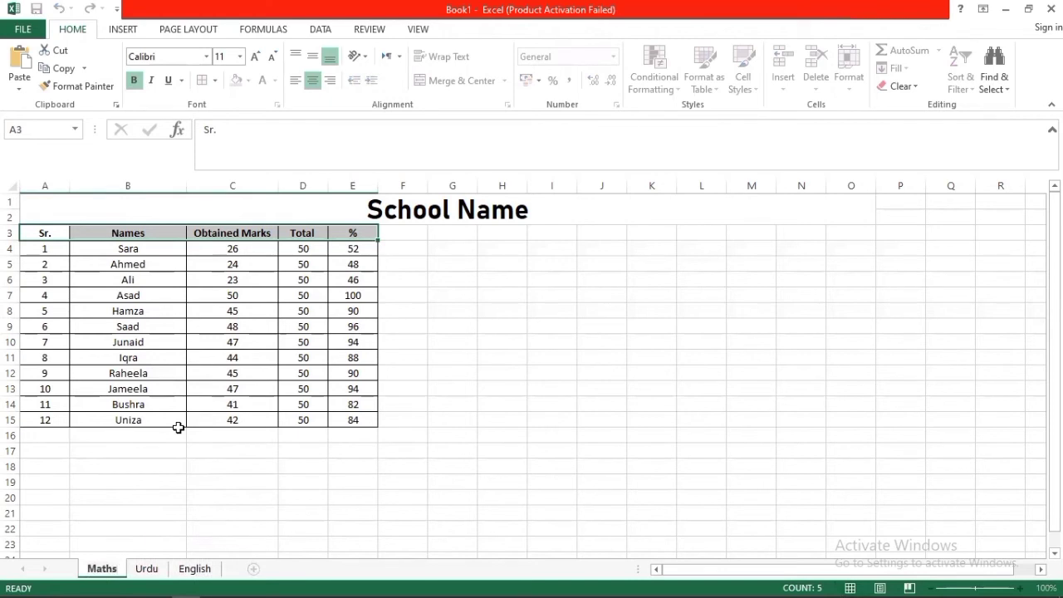
pyautogui.press('Return')
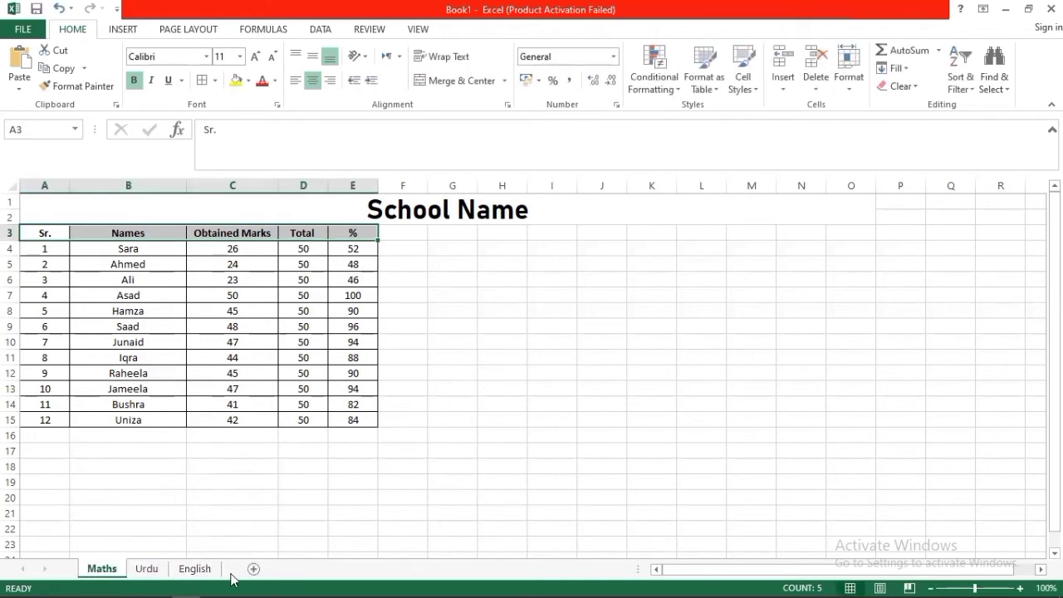
# Clear the contents of C4:E15 on the Maths sheet, keeping names and headers.
pyautogui.click(154, 569)
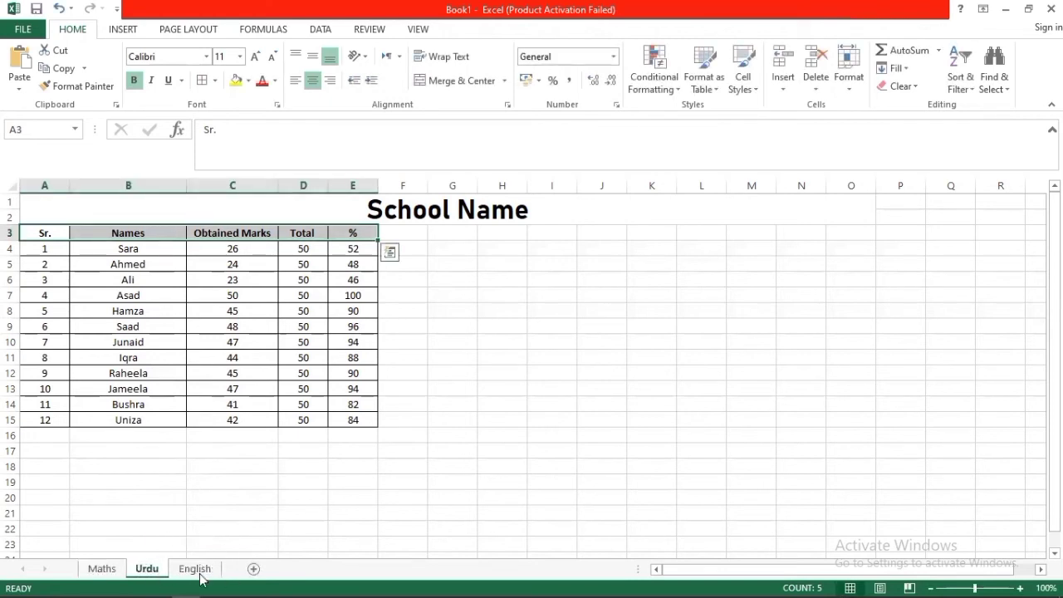
pyautogui.click(102, 570)
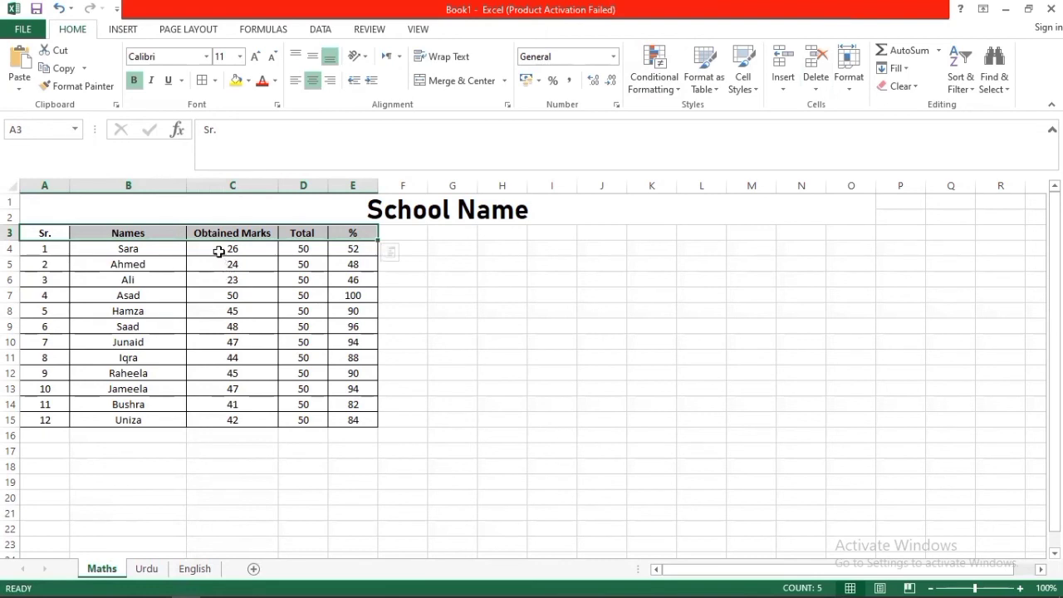
pyautogui.moveTo(219, 251); pyautogui.dragTo(339, 429)
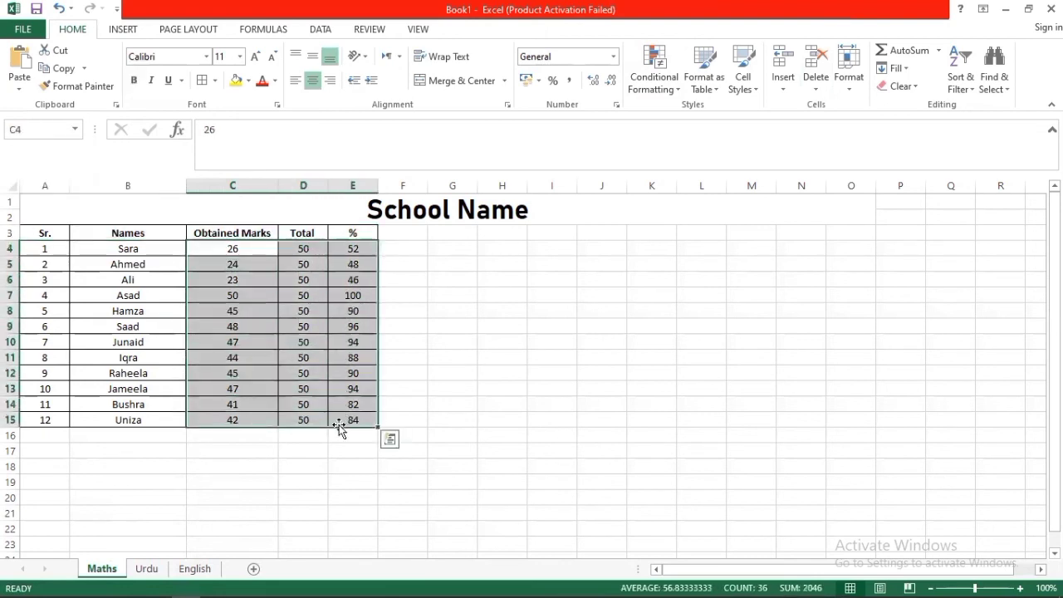
pyautogui.rightClick(365, 373)
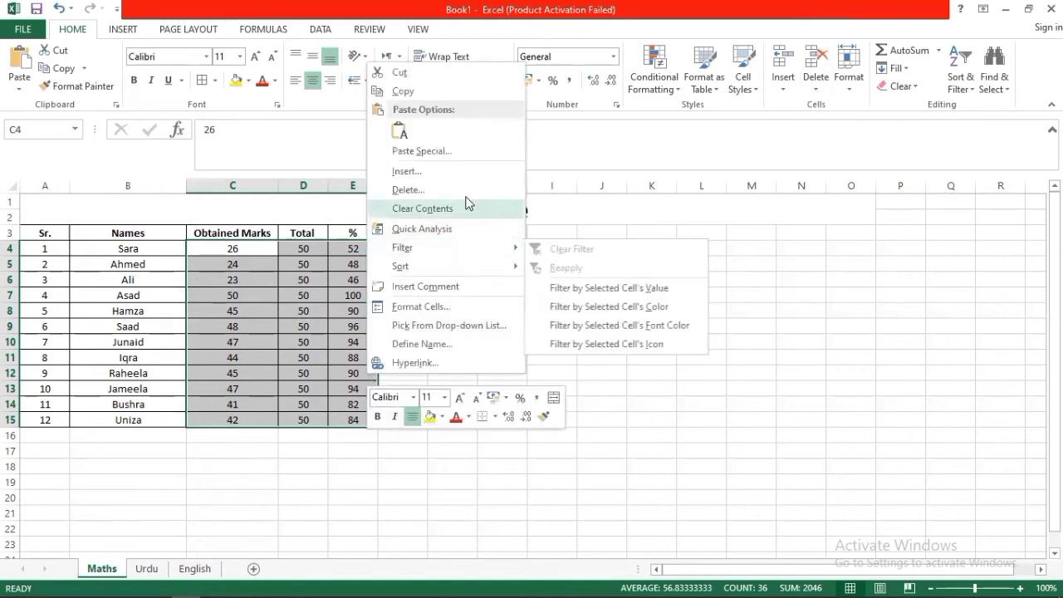
pyautogui.click(459, 211)
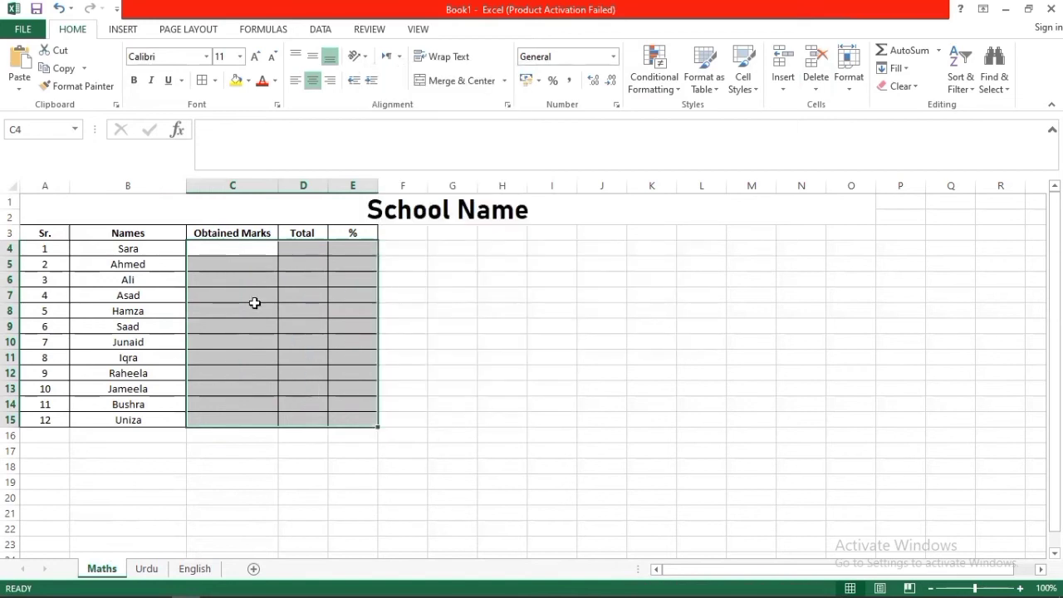
# Clear the contents of C4:E15 on the Urdu sheet as well.
pyautogui.click(146, 568)
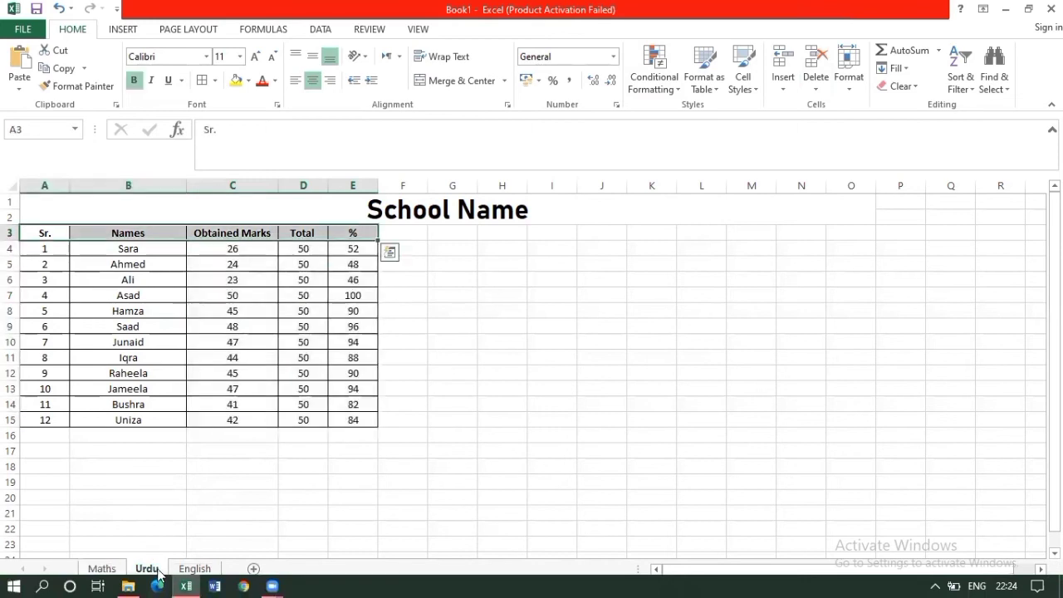
pyautogui.moveTo(228, 249); pyautogui.dragTo(353, 415)
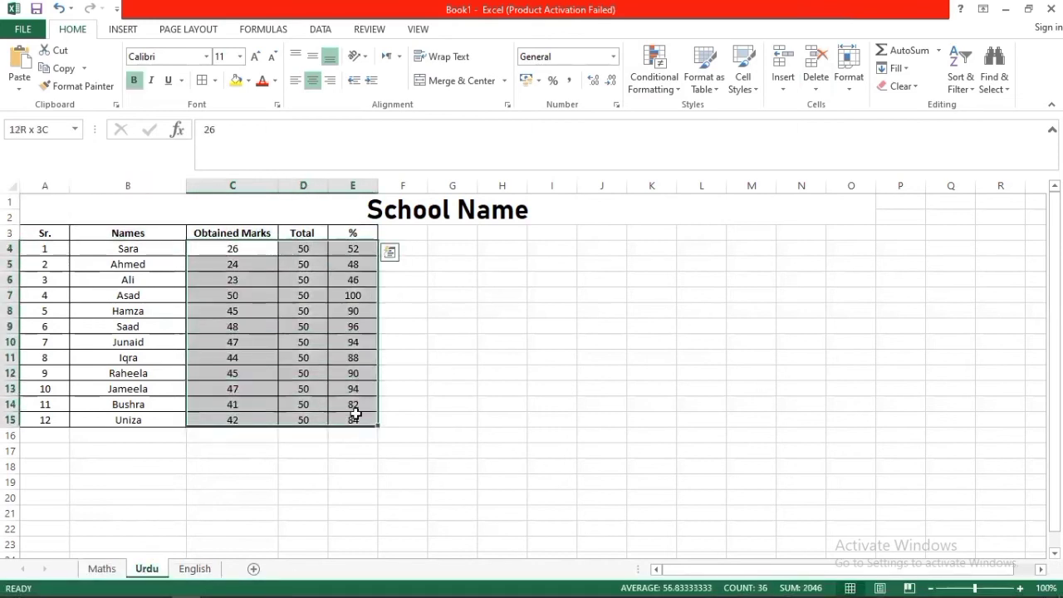
pyautogui.rightClick(355, 419)
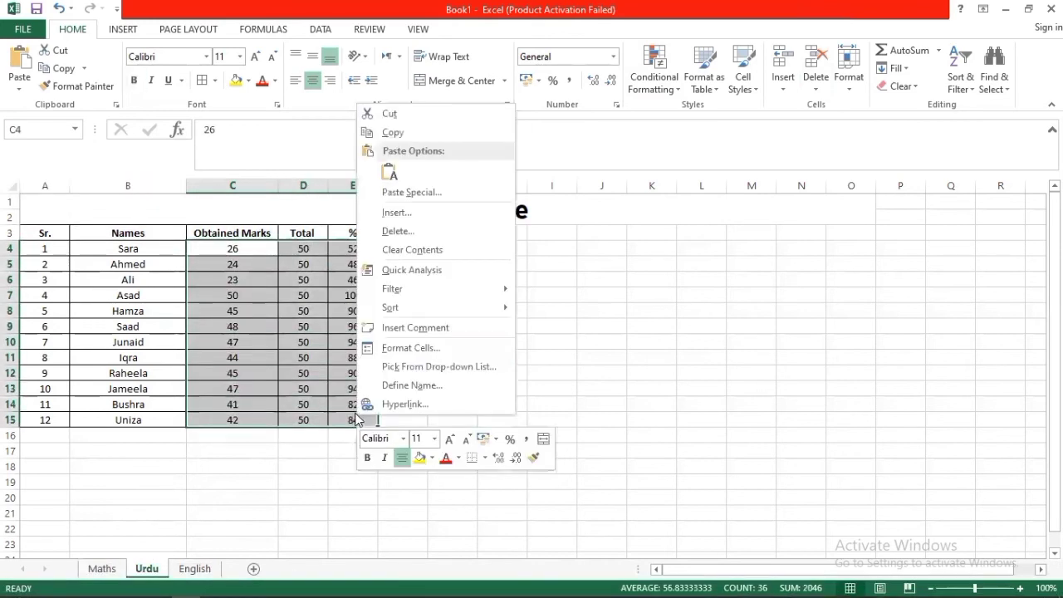
pyautogui.click(427, 252)
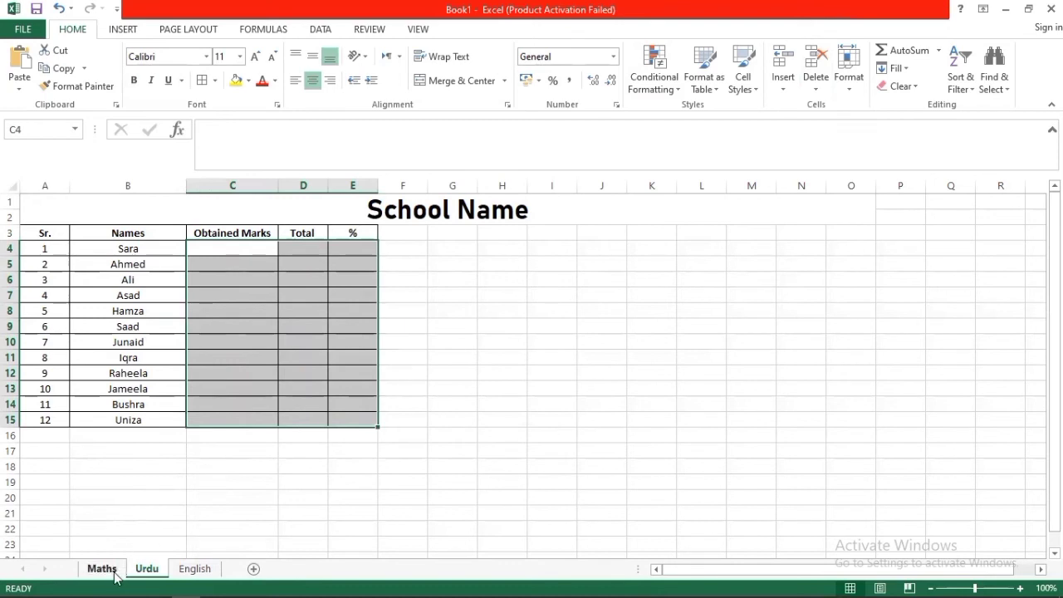
# Set the Urdu sheet's Total to 50 for every student in D4:D15.
pyautogui.click(237, 250)
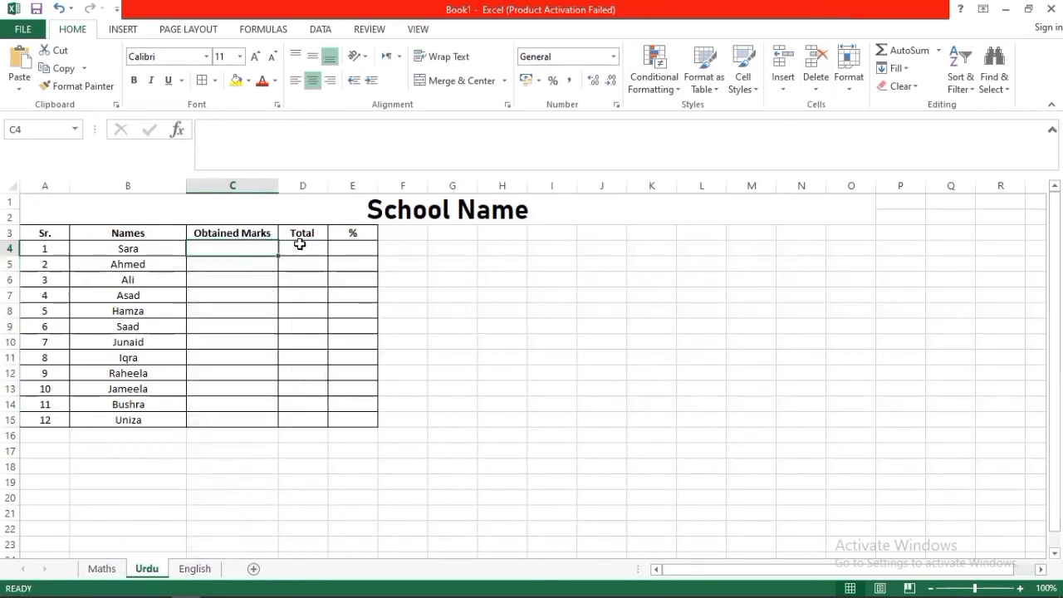
pyautogui.click(302, 245)
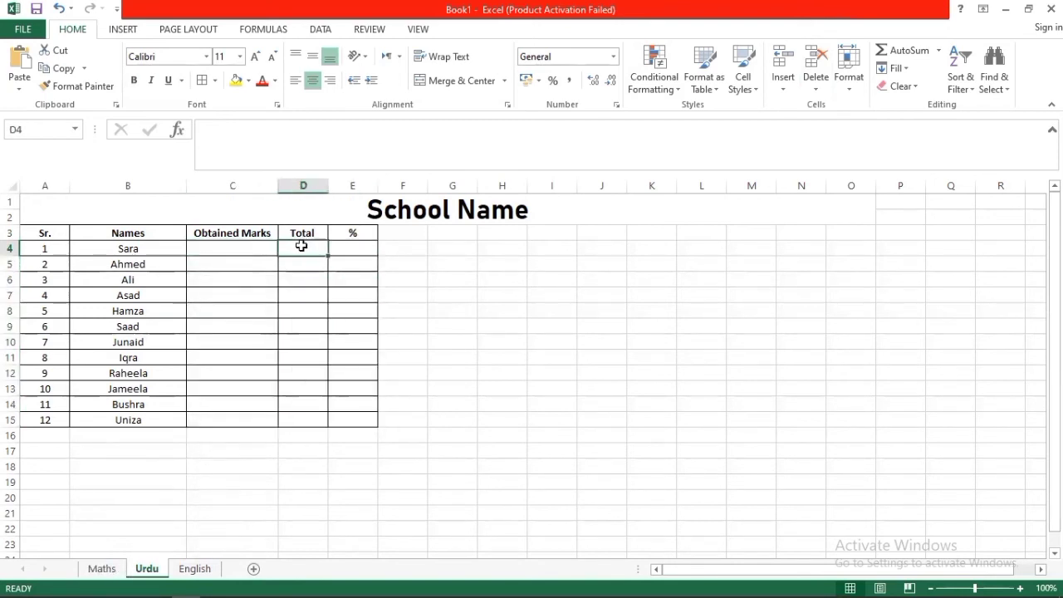
pyautogui.write('50')
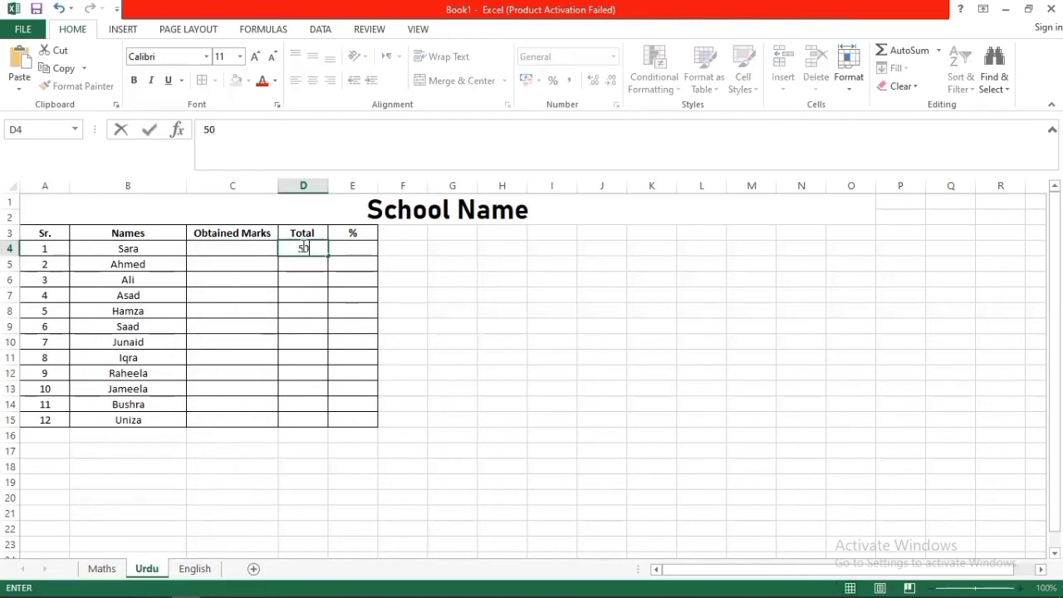
pyautogui.moveTo(327, 257); pyautogui.dragTo(309, 422)
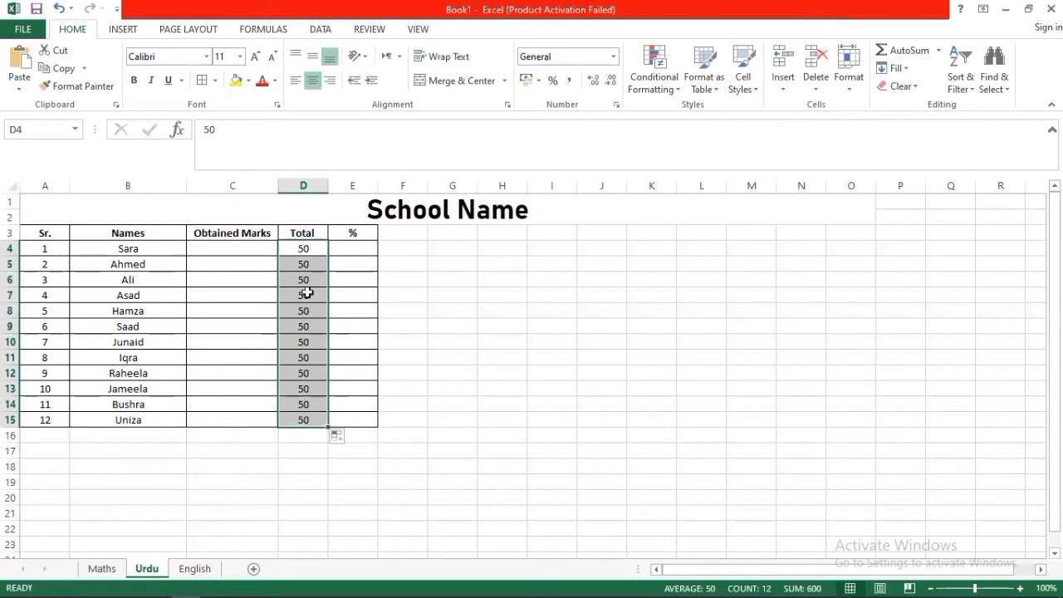
# Enter the first Urdu obtained marks from C4: 50, 45 and 4.
pyautogui.click(239, 246)
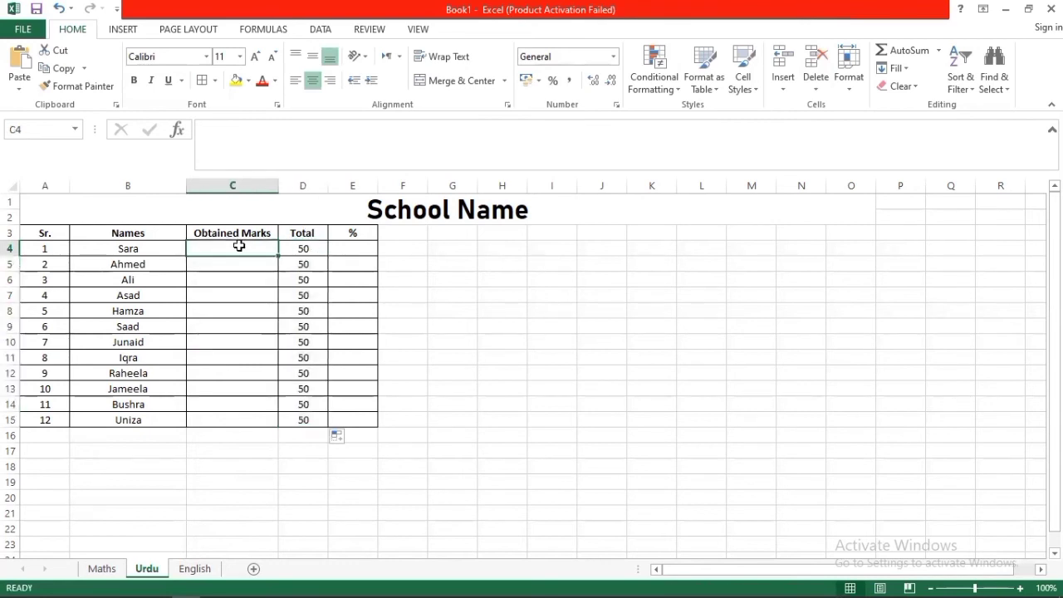
pyautogui.write('50')
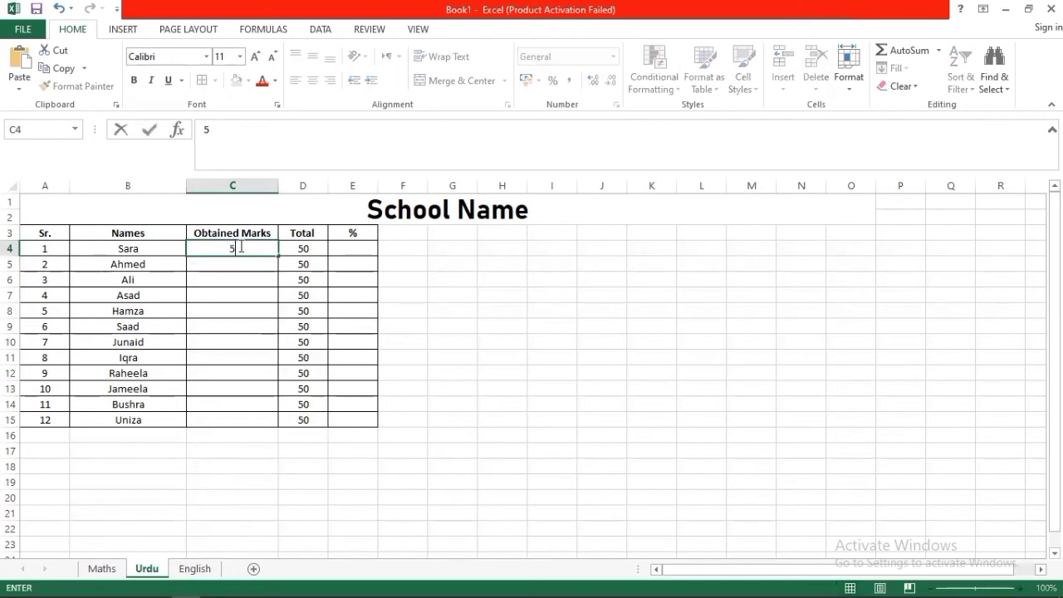
pyautogui.press('Return')
pyautogui.write('45')
pyautogui.press('Return')
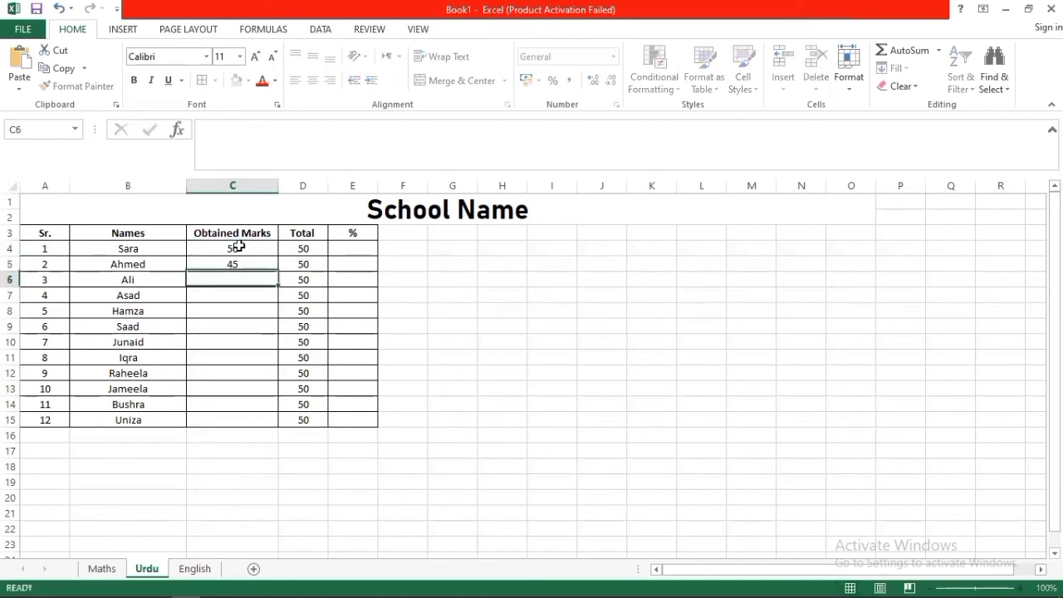
pyautogui.write('4')
pyautogui.press('Return')
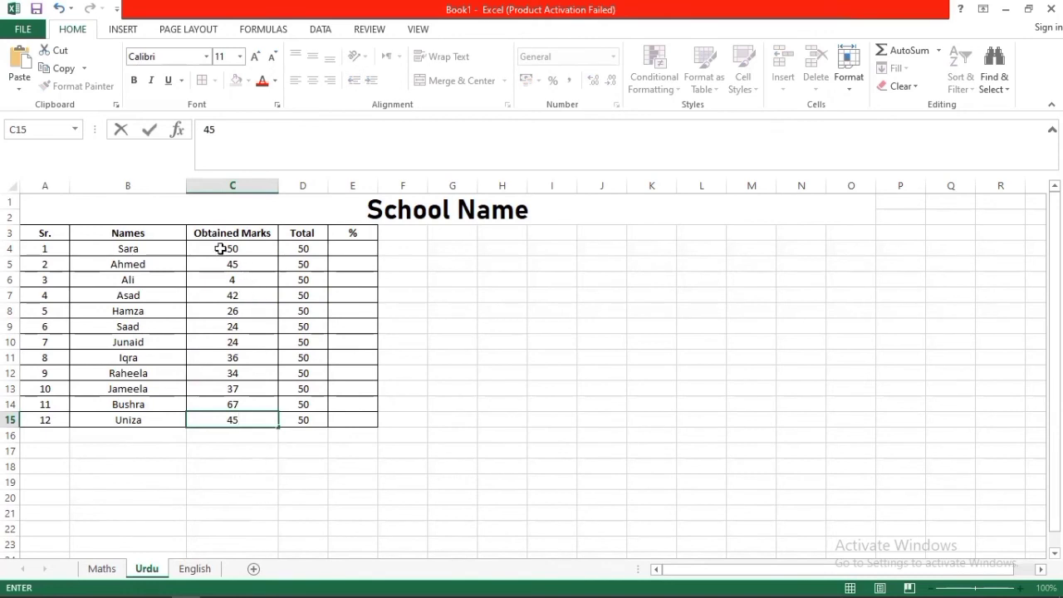
# Enter the percentage formula =C4/D4*100 in the Urdu sheet's E4.
pyautogui.click(354, 248)
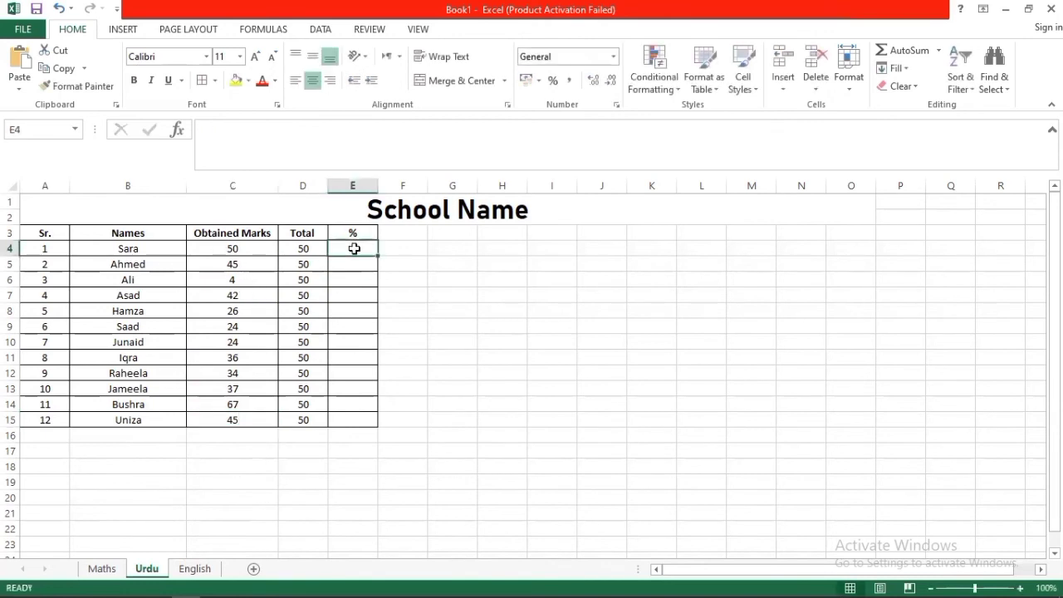
pyautogui.write('=')
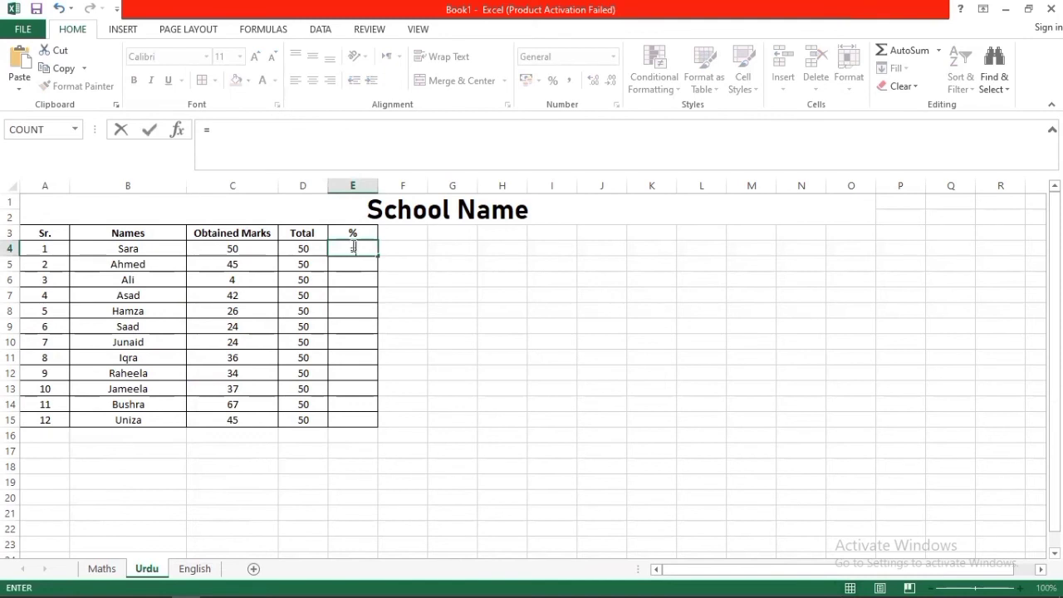
pyautogui.click(261, 251)
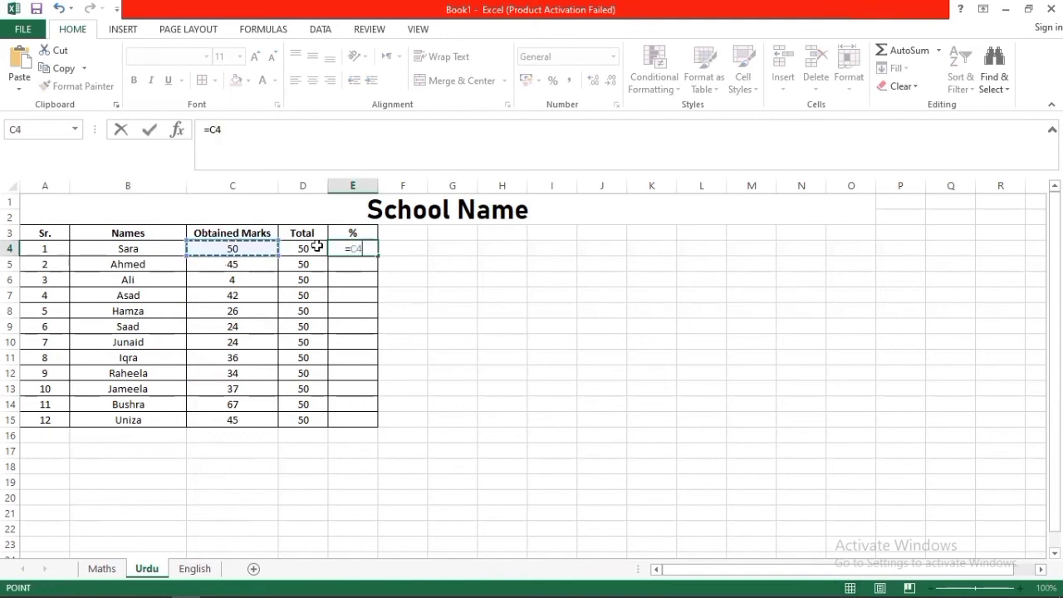
pyautogui.write('/')
pyautogui.click(317, 248)
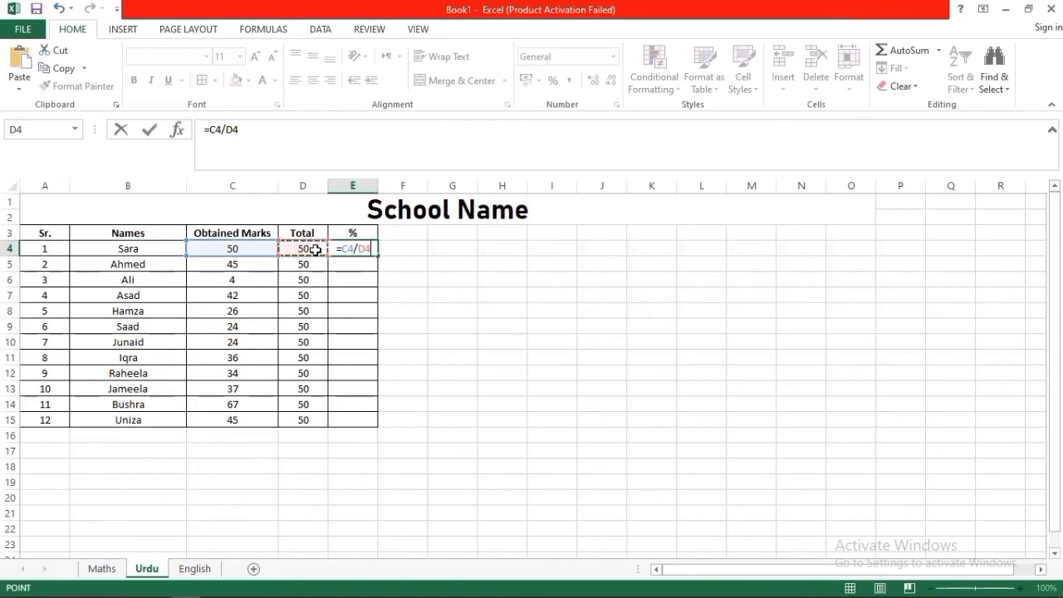
pyautogui.write('*100')
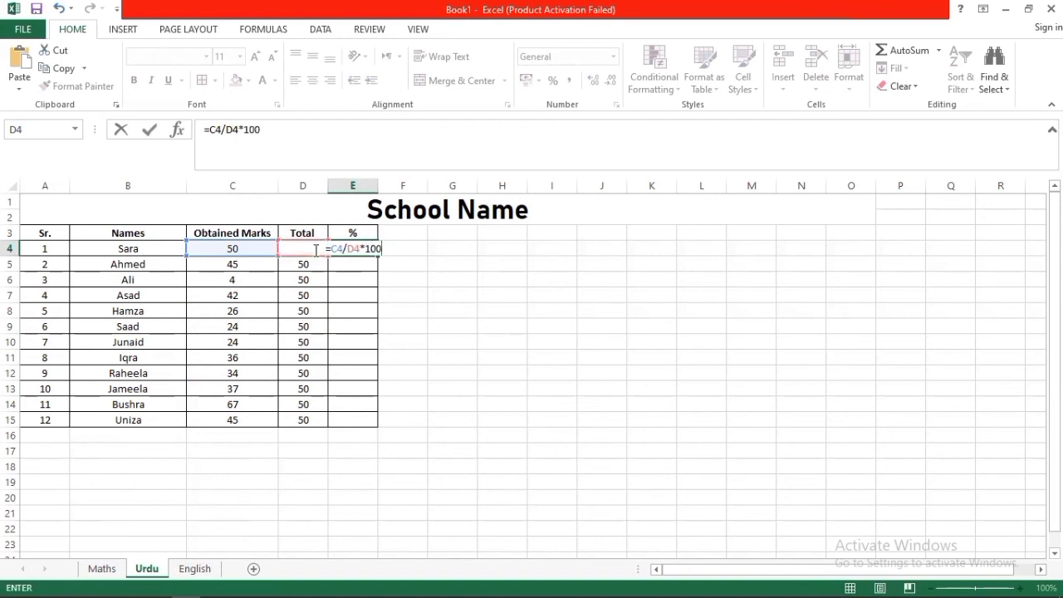
pyautogui.press('Return')
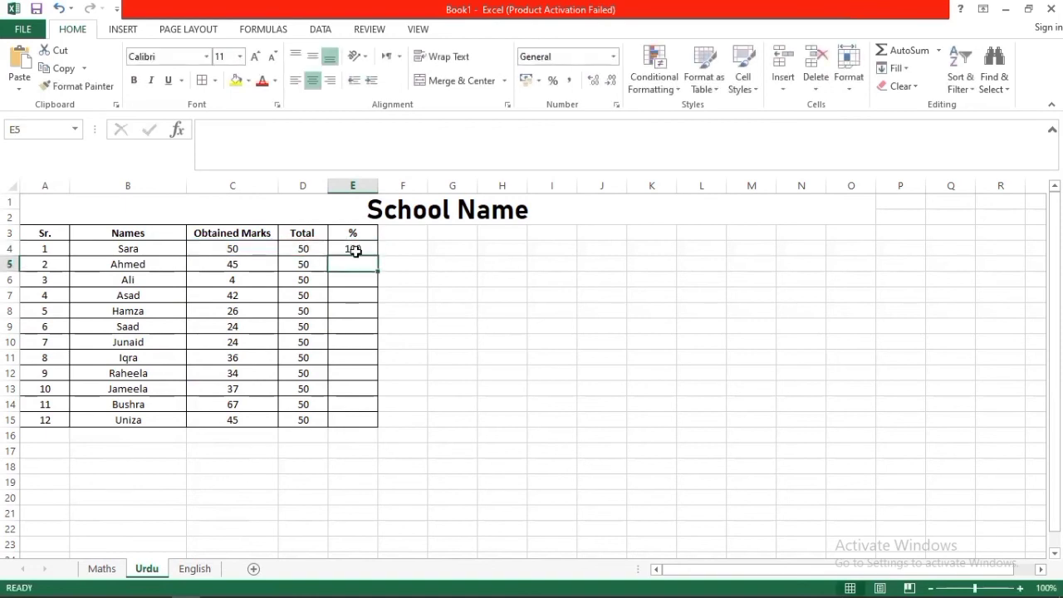
# Copy the percentage formula down to E15, then dismiss the Save As page.
pyautogui.click(352, 247)
pyautogui.moveTo(378, 256); pyautogui.dragTo(366, 424)
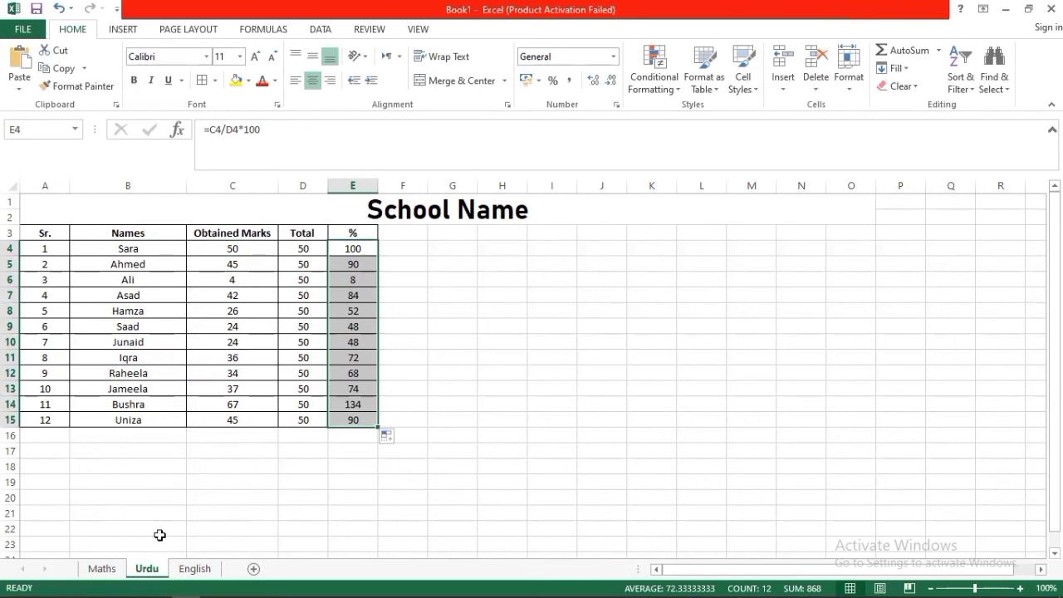
pyautogui.hotkey('ctrl', 's')
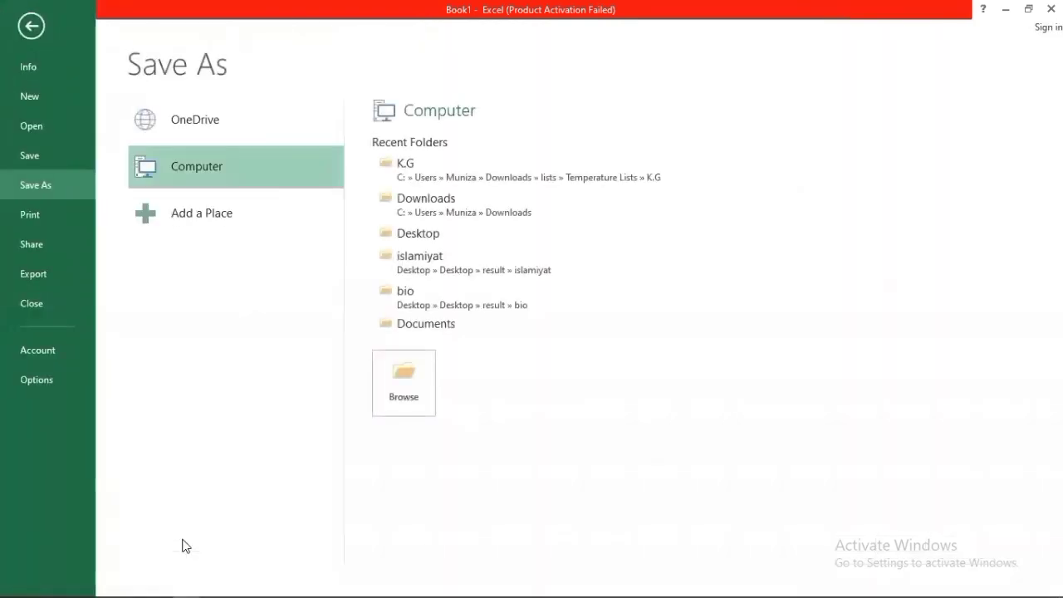
pyautogui.click(32, 26)
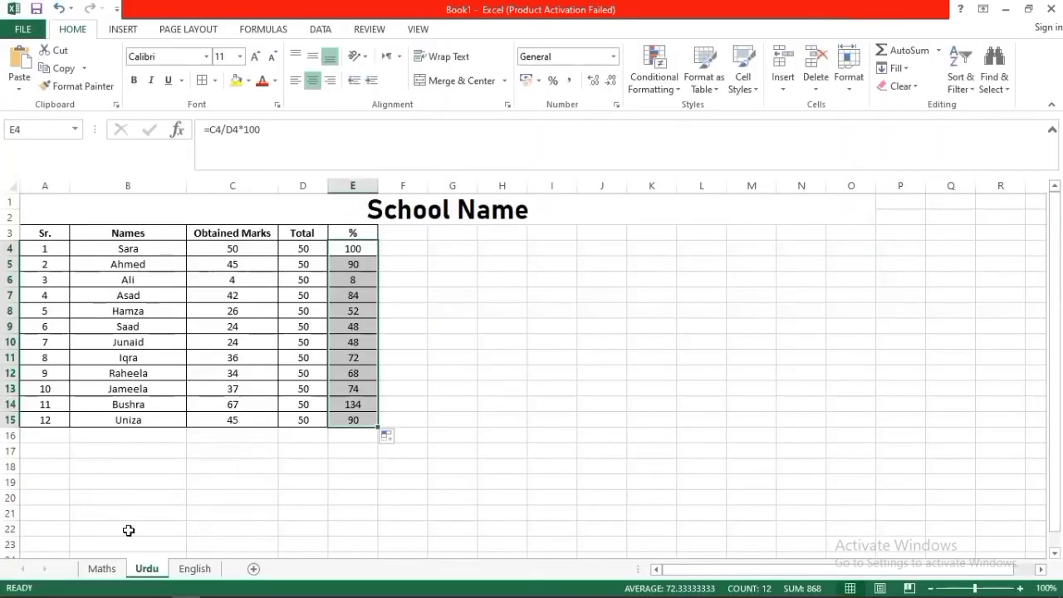
# Set every Maths Total in D4:D15 to 100.
pyautogui.hotkey('ctrl', 'z')
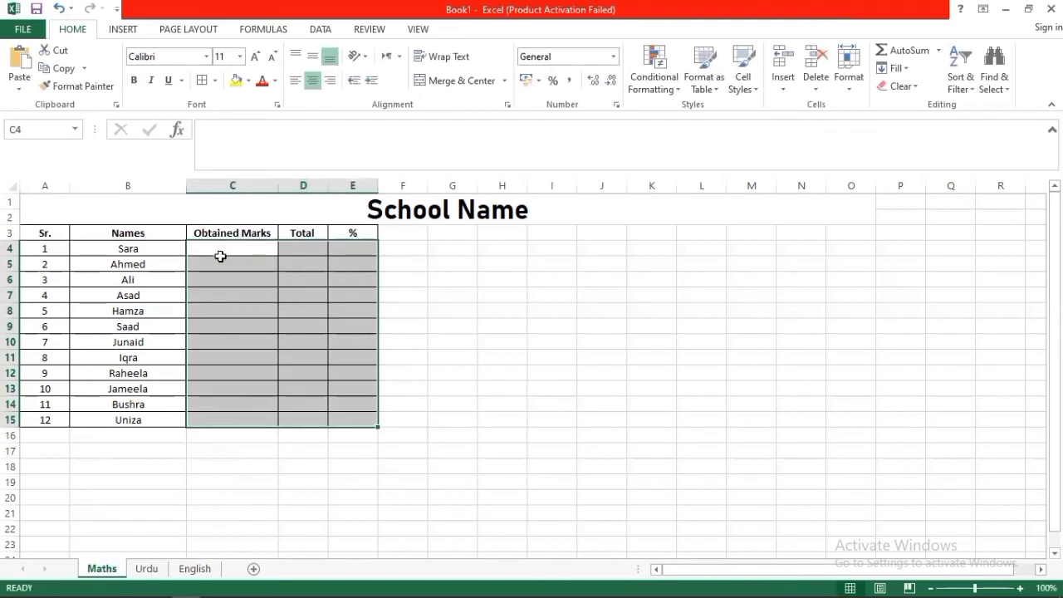
pyautogui.click(220, 254)
pyautogui.click(291, 248)
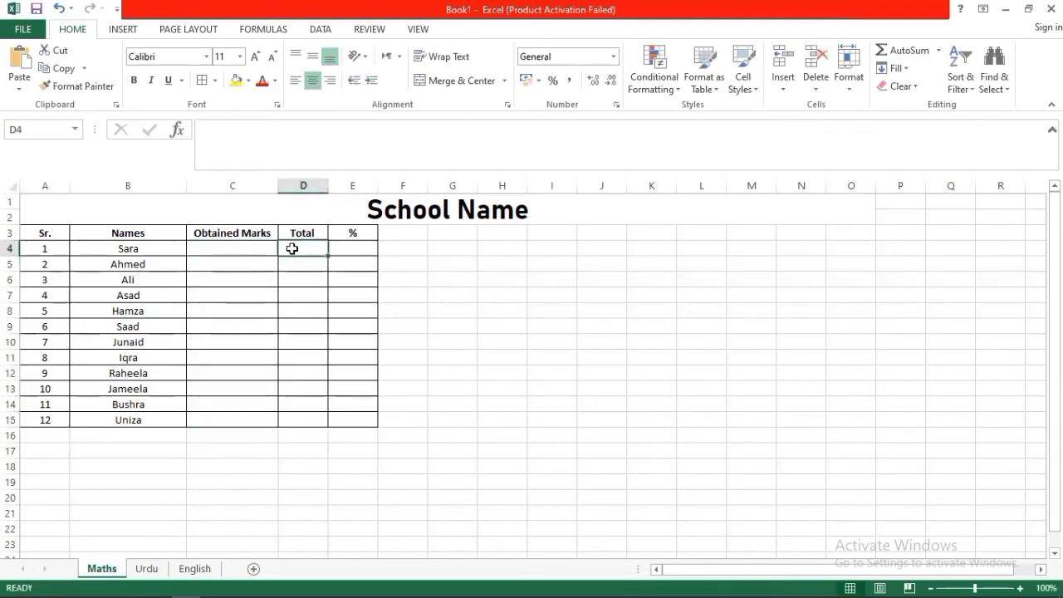
pyautogui.write('100')
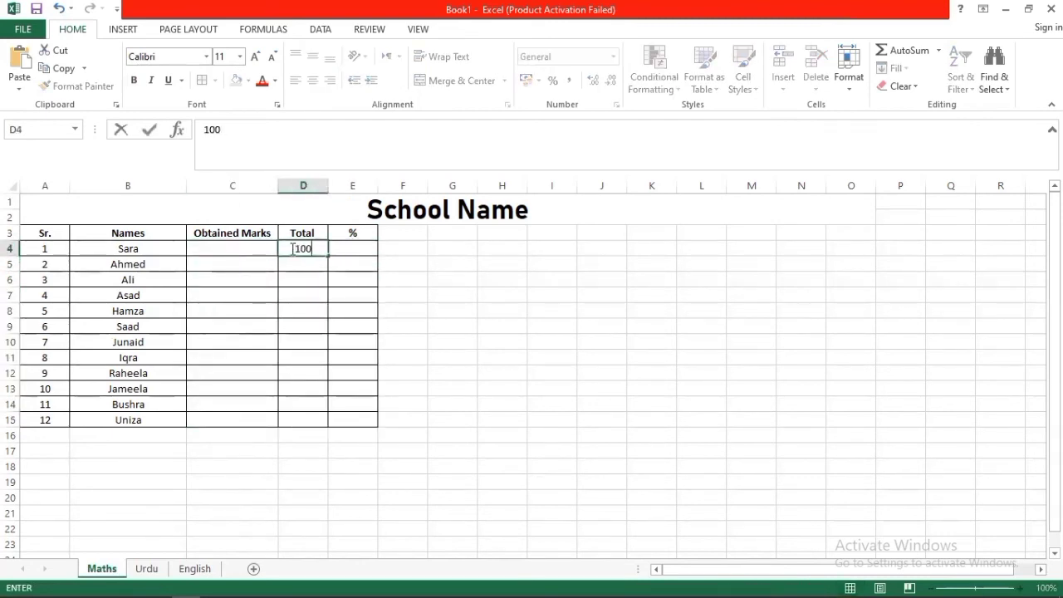
pyautogui.moveTo(329, 258); pyautogui.dragTo(314, 425)
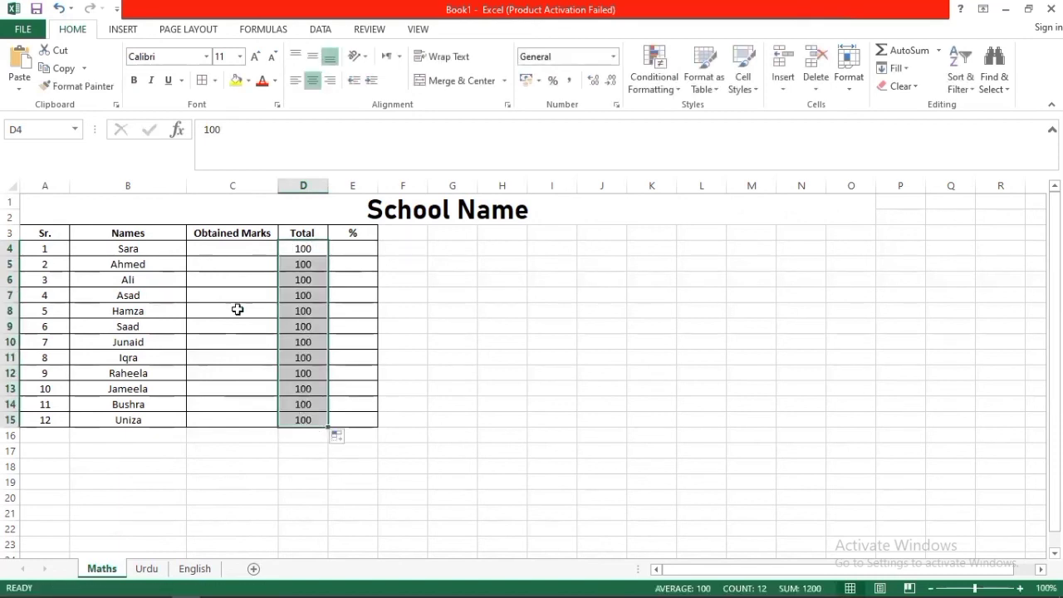
# Enter Maths obtained marks for Sara through Saad: 78, 79, 45, 56, 55, 58.
pyautogui.click(209, 251)
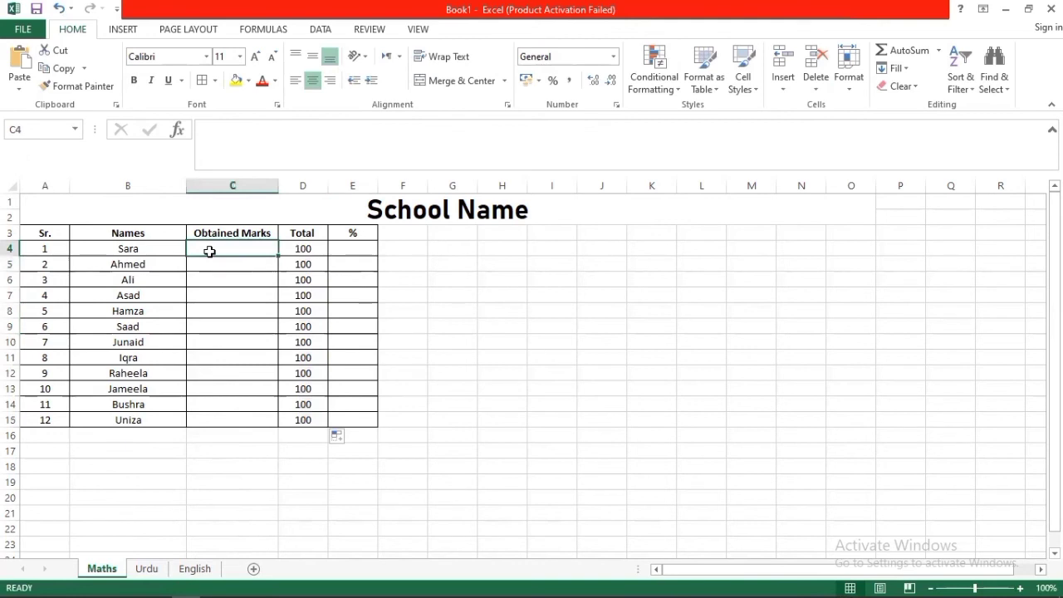
pyautogui.write('78')
pyautogui.press('Return')
pyautogui.write('79')
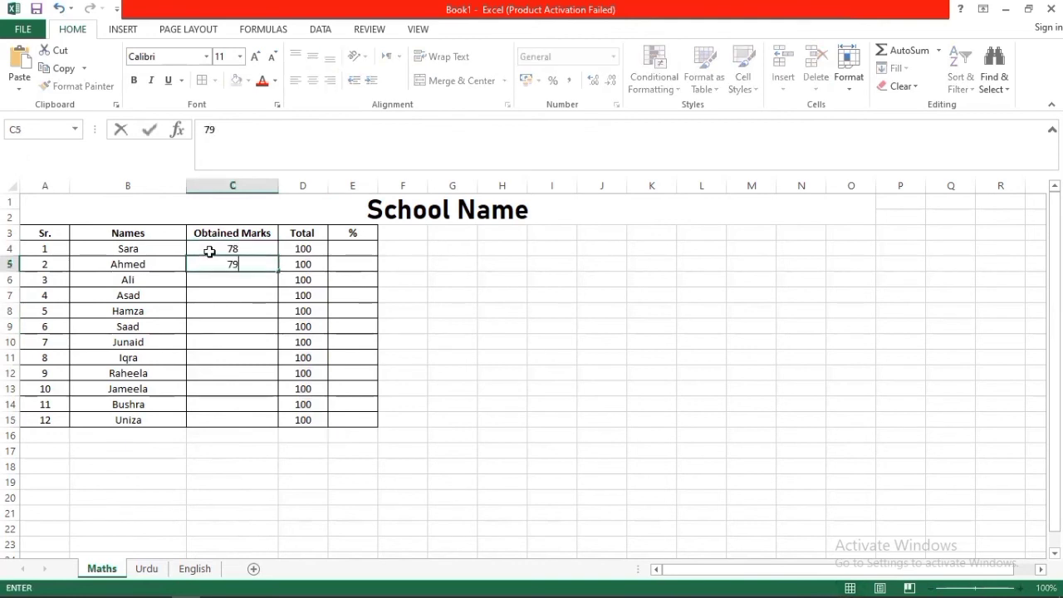
pyautogui.press('Return')
pyautogui.write('45')
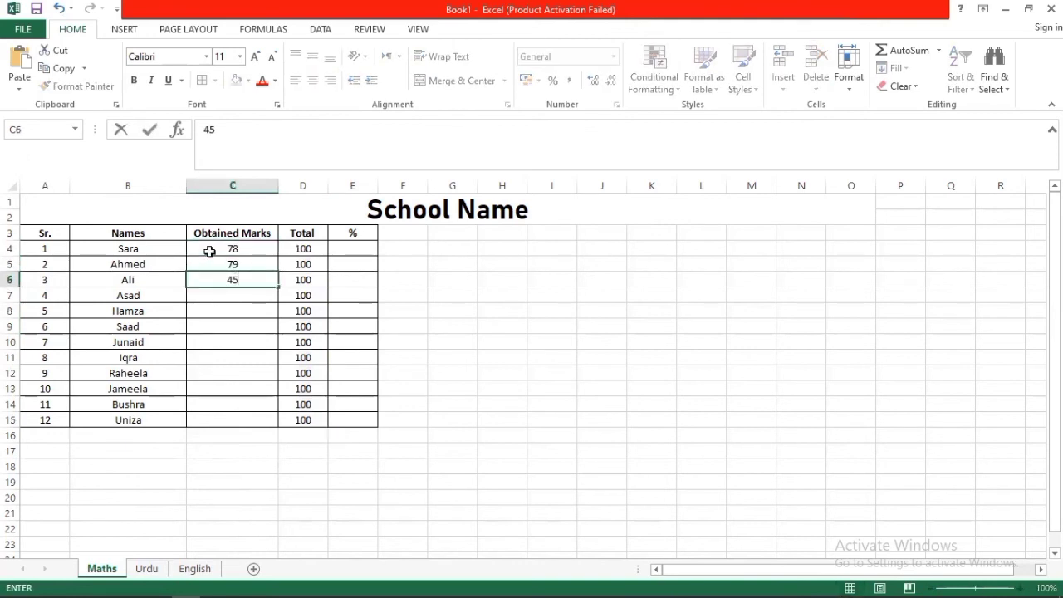
pyautogui.write('12')
pyautogui.press('BackSpace')
pyautogui.press('BackSpace')
pyautogui.press('Return')
pyautogui.write('2')
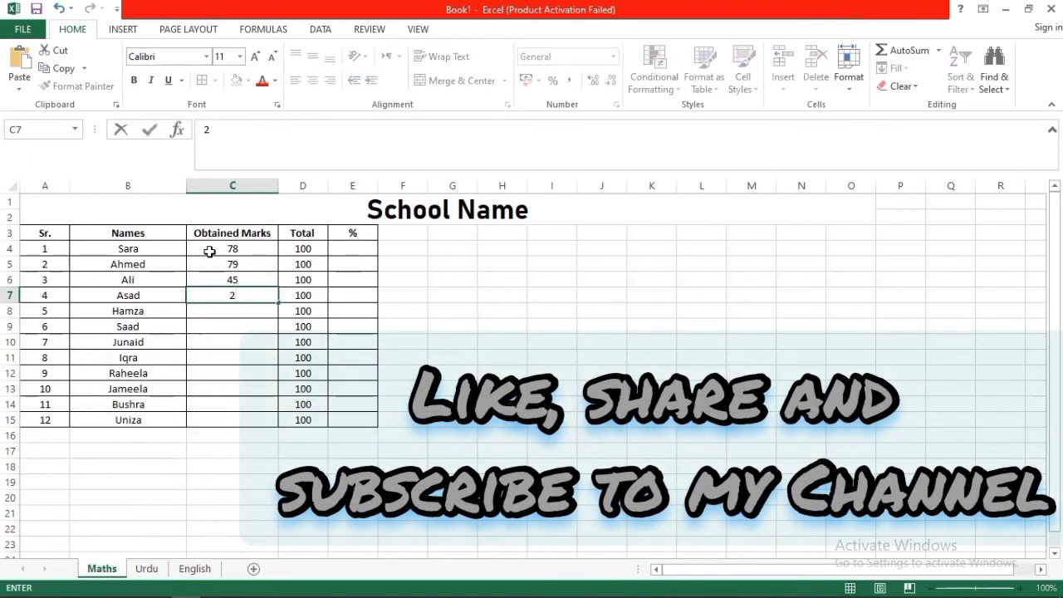
pyautogui.write('6')
pyautogui.press('Return')
pyautogui.write('55')
pyautogui.press('Return')
pyautogui.write('58')
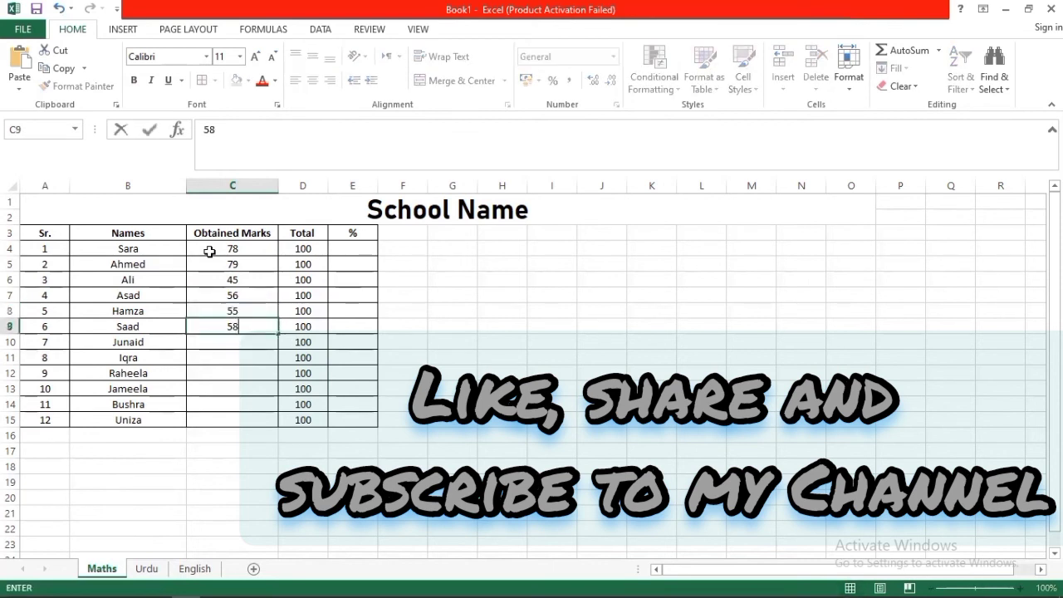
pyautogui.press('Return')
# Enter Maths obtained marks for Junaid through Uniza: 85, 47, 99, 77, 99, 78.
pyautogui.write('85')
pyautogui.press('Return')
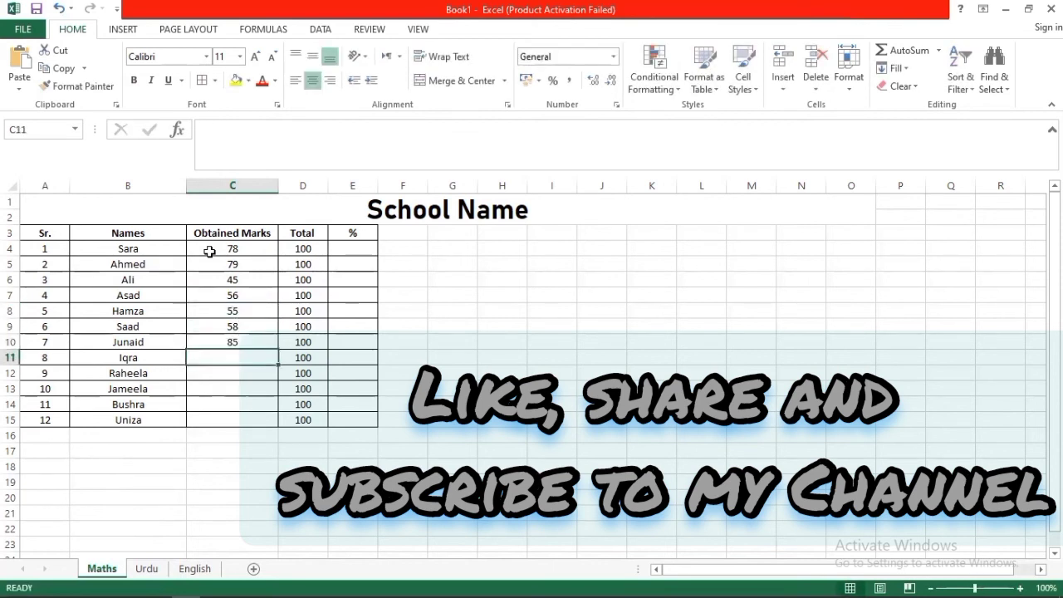
pyautogui.write('47')
pyautogui.press('Return')
pyautogui.write('99')
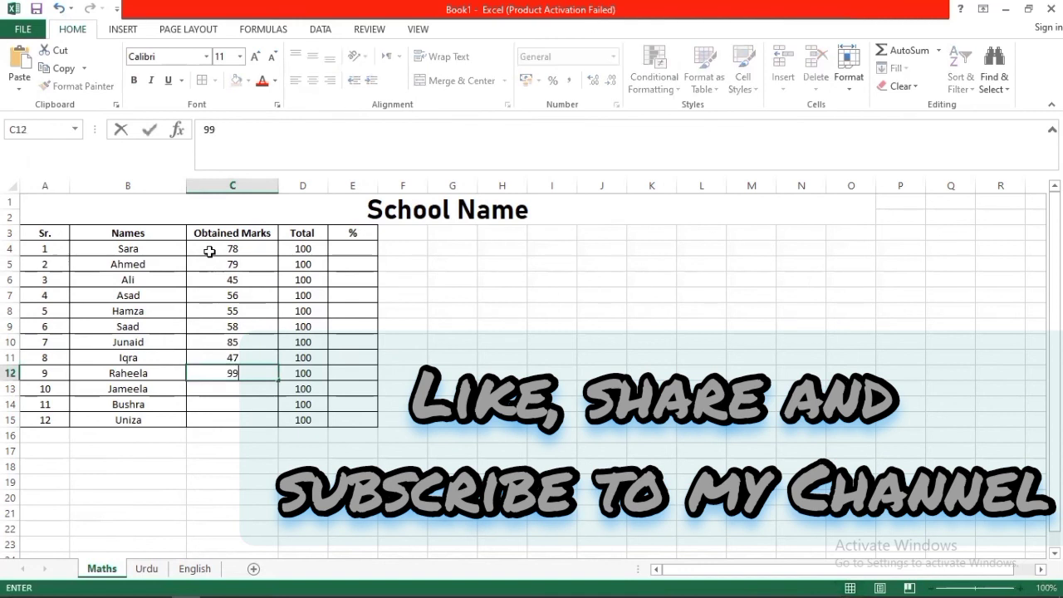
pyautogui.press('Return')
pyautogui.write('77')
pyautogui.press('Return')
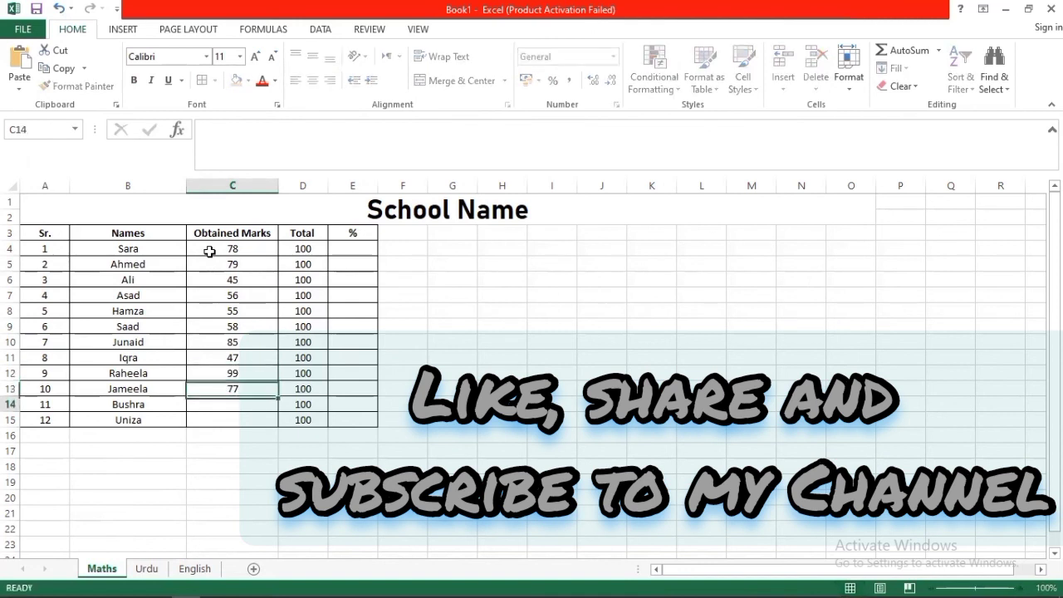
pyautogui.write('99')
pyautogui.press('Left')
pyautogui.press('Down')
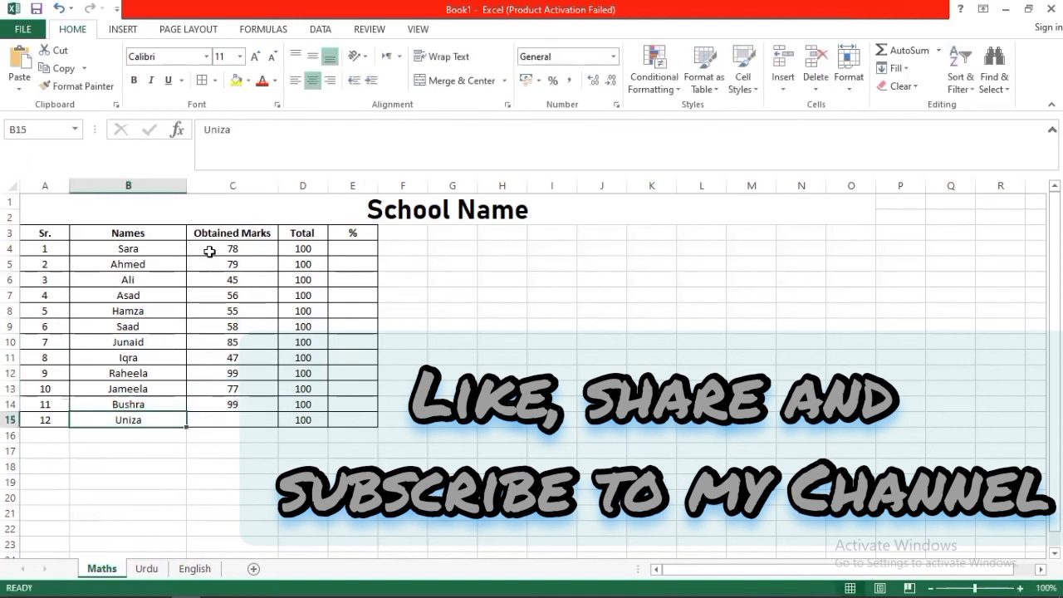
pyautogui.press('Right')
pyautogui.write('78')
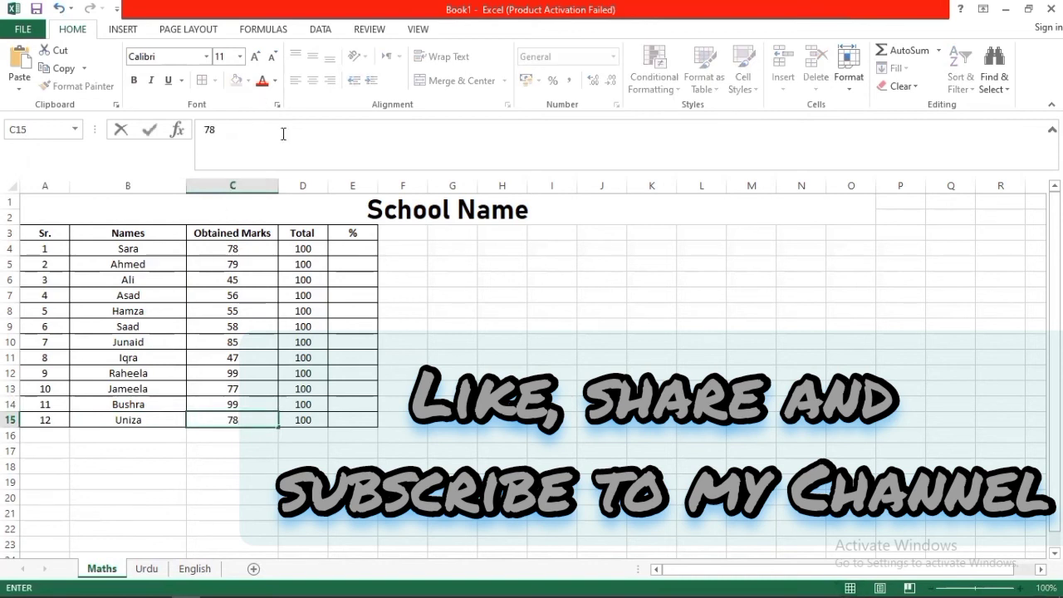
# Enter =C4/D4*100 in E4 and fill it down to E15 for percentages.
pyautogui.click(337, 250)
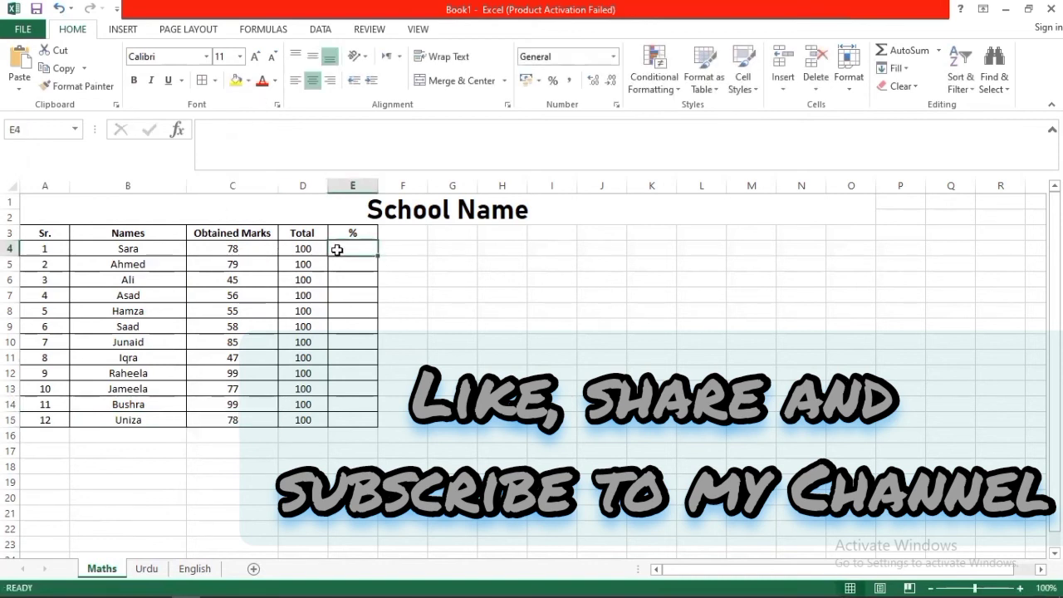
pyautogui.write('=')
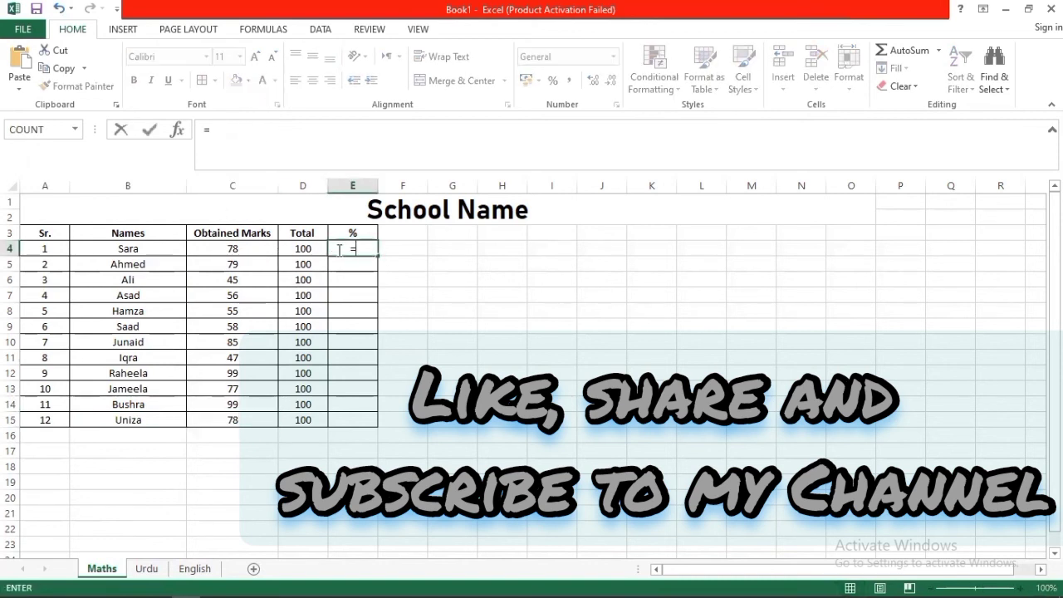
pyautogui.click(234, 248)
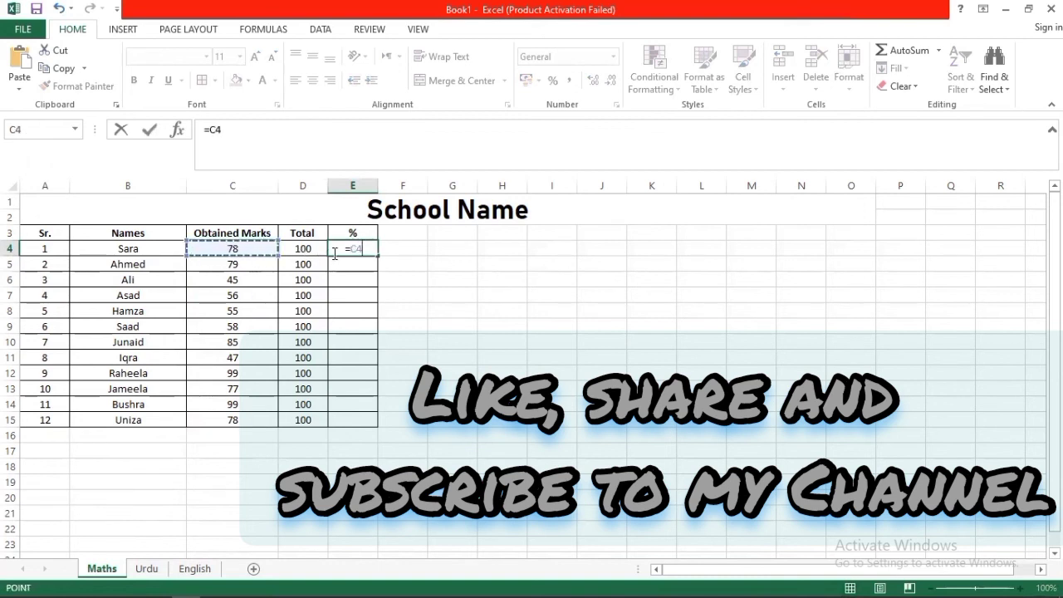
pyautogui.write('/')
pyautogui.click(304, 252)
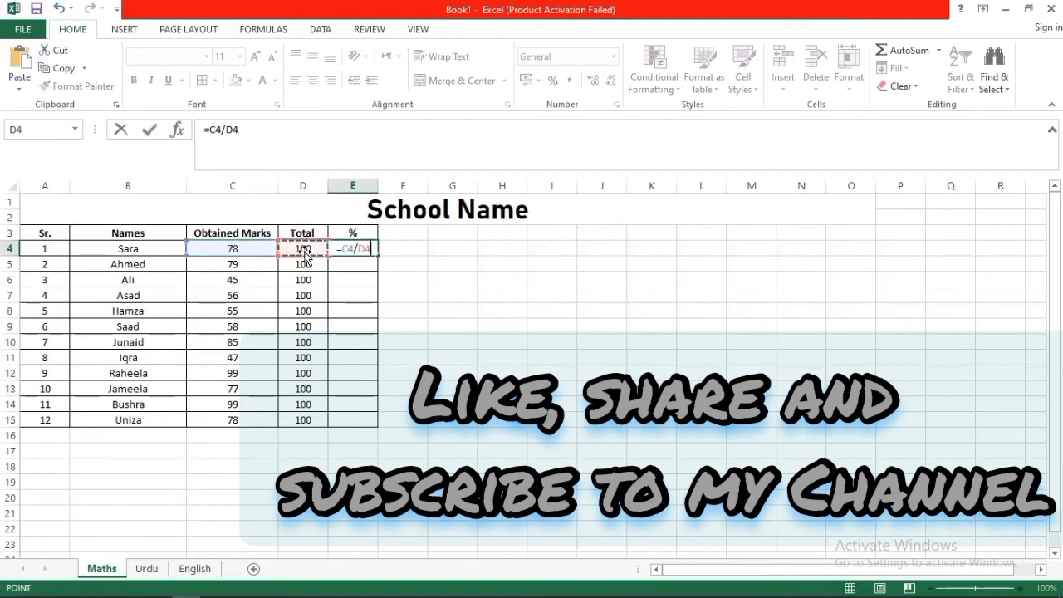
pyautogui.write('*')
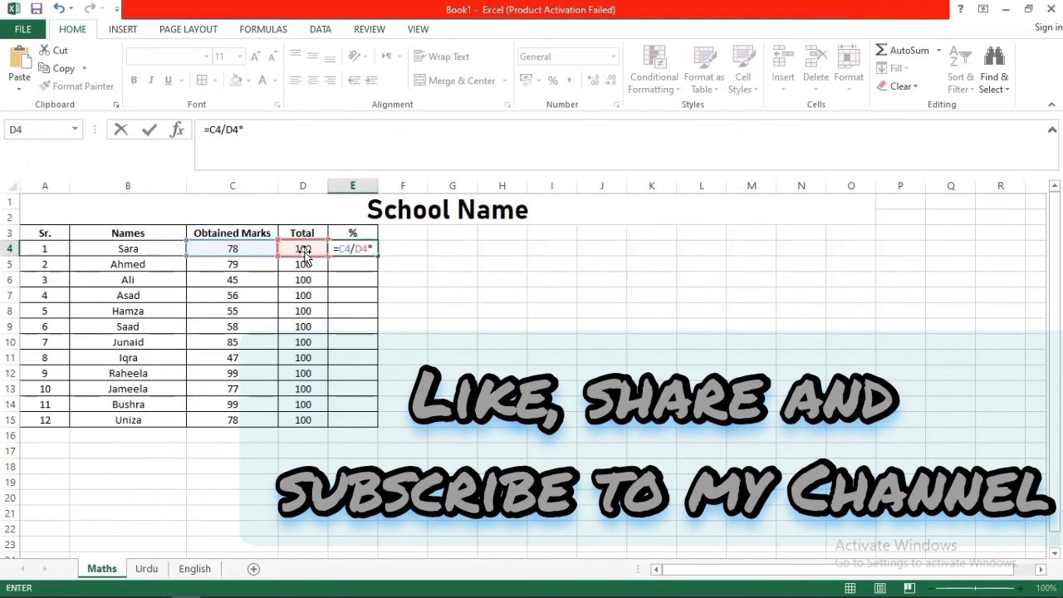
pyautogui.write('100')
pyautogui.press('Return')
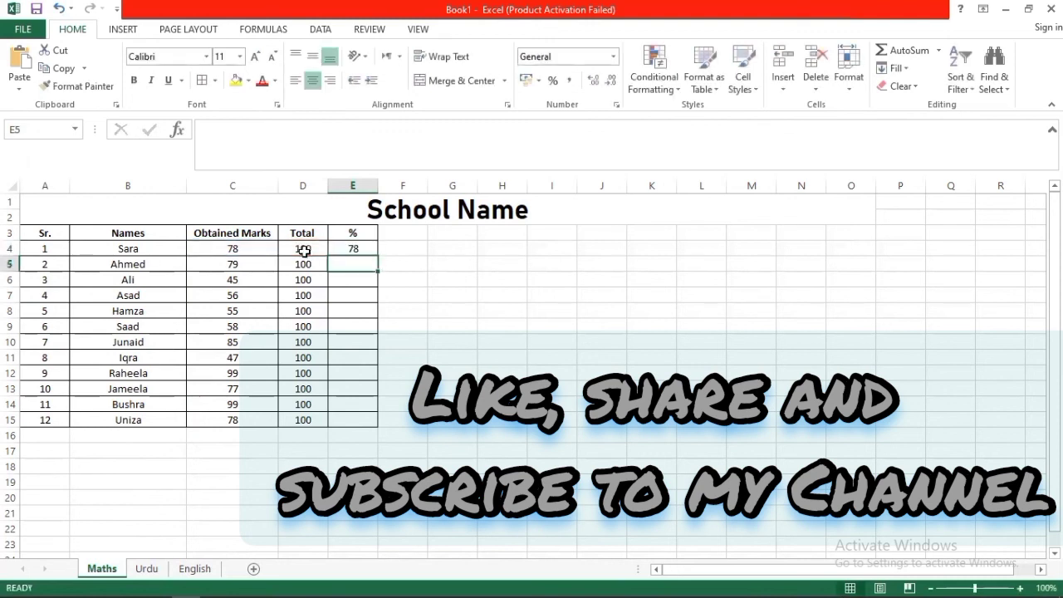
pyautogui.click(370, 250)
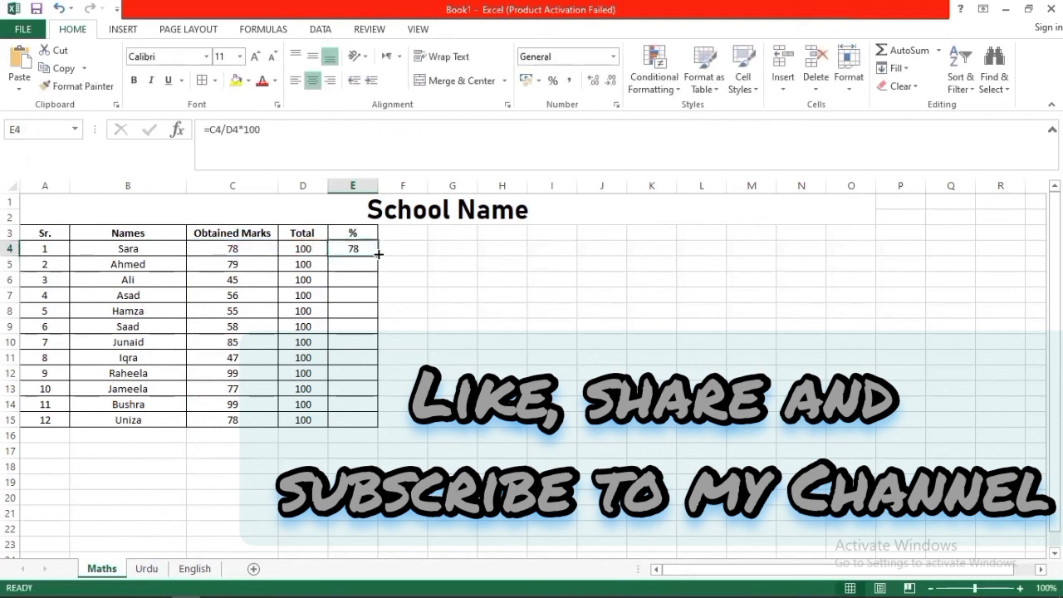
pyautogui.moveTo(378, 255); pyautogui.dragTo(358, 423)
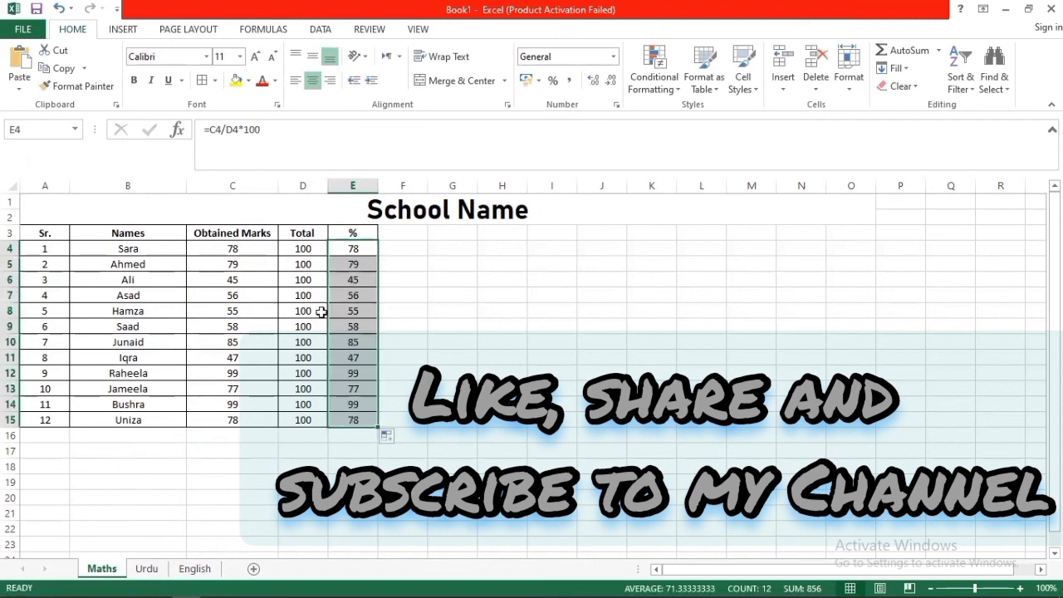